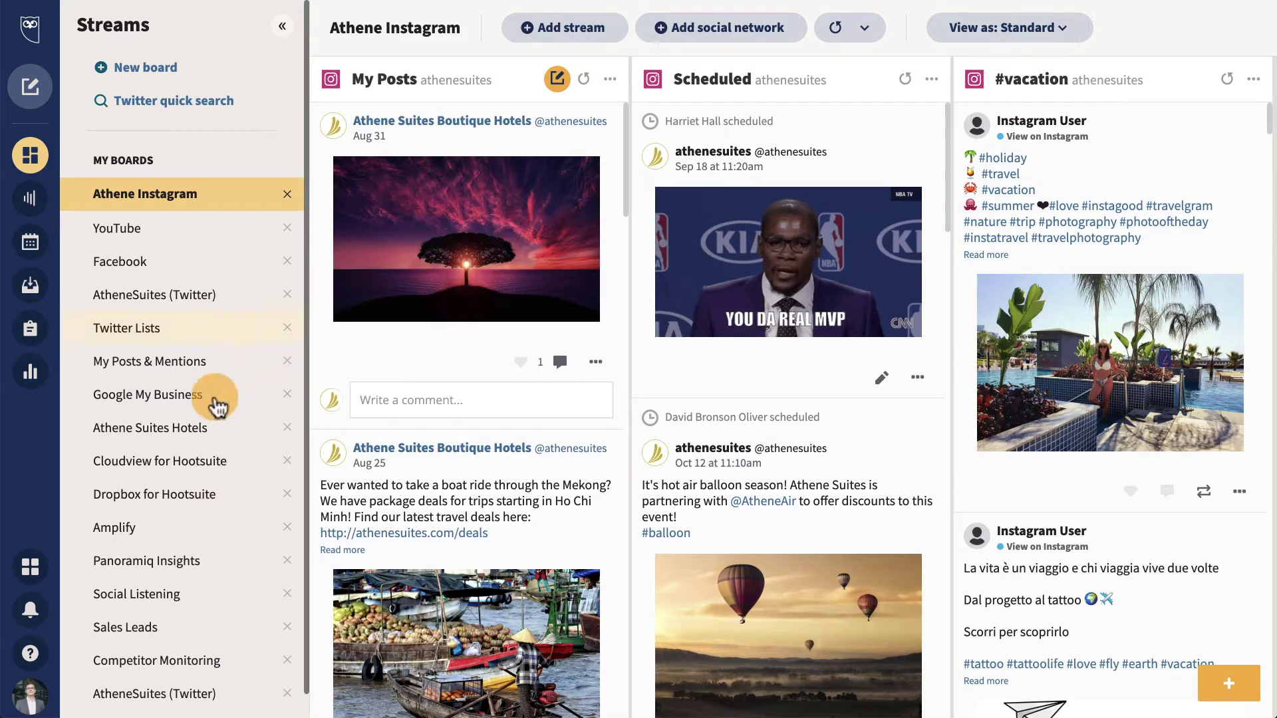
Step: Look through the help and resources panel and the other Hootsuite products panel, then close both
click(30, 658)
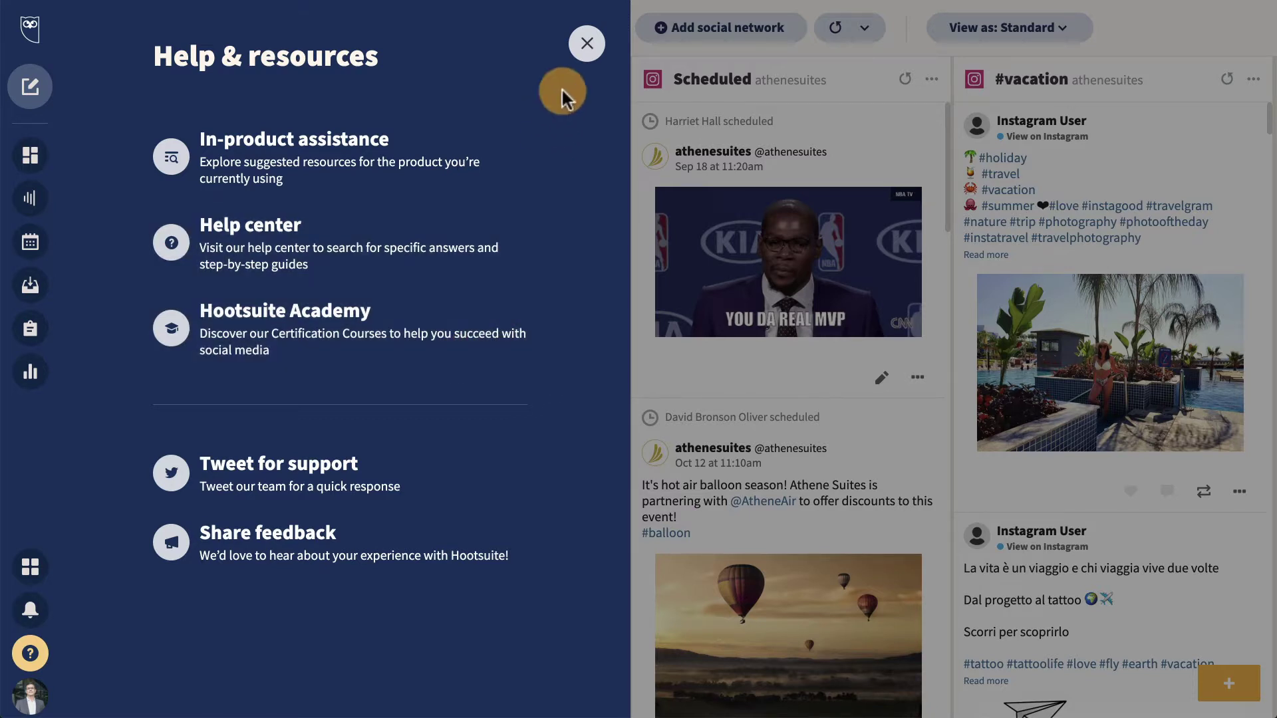
click(586, 44)
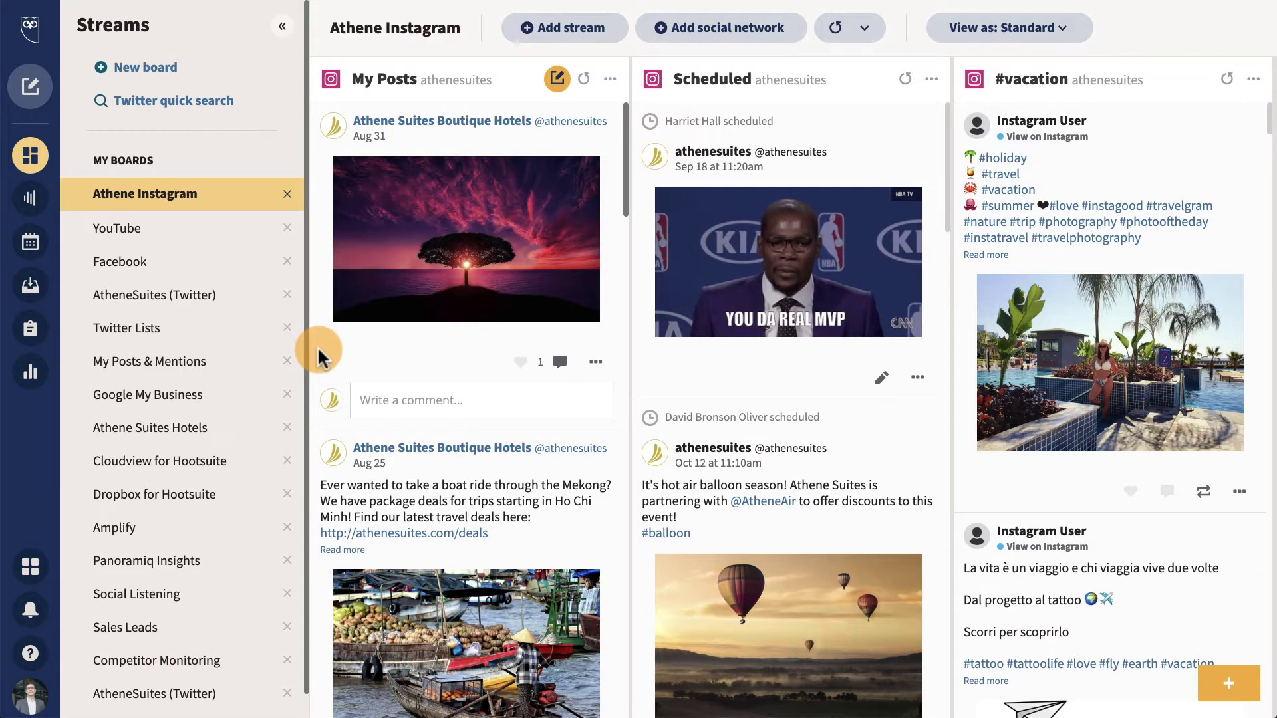
click(28, 571)
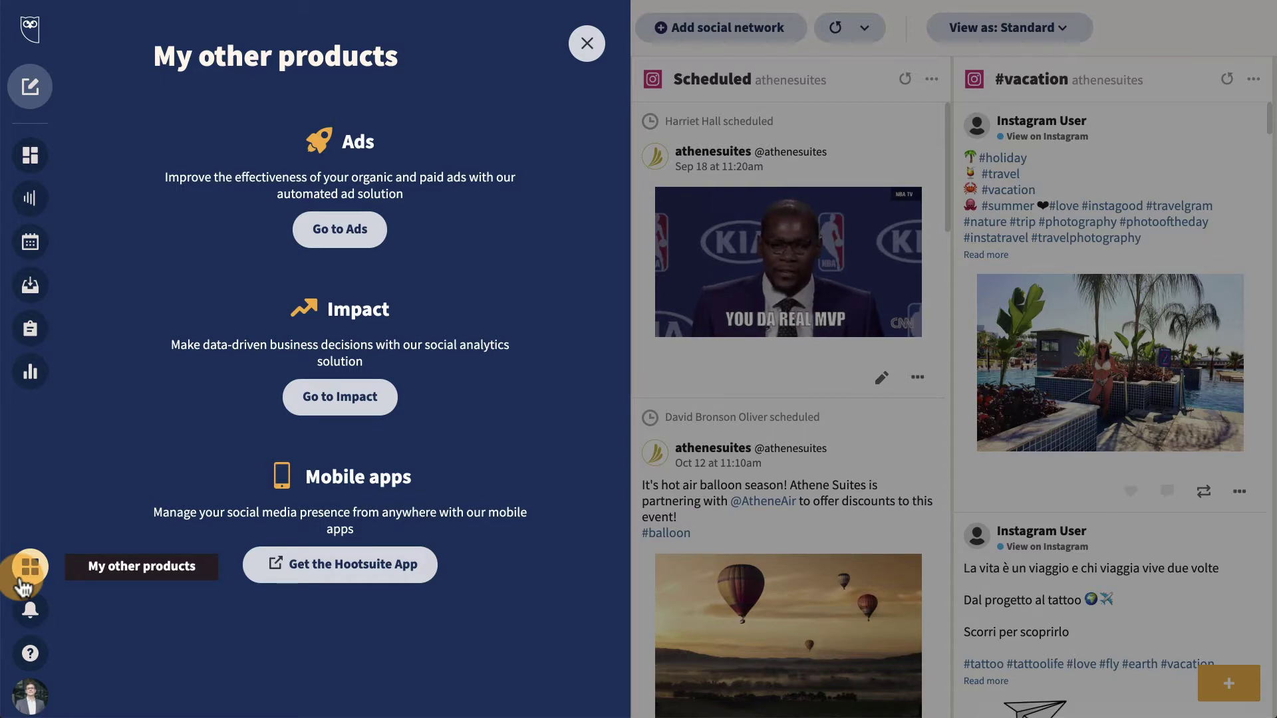
click(27, 574)
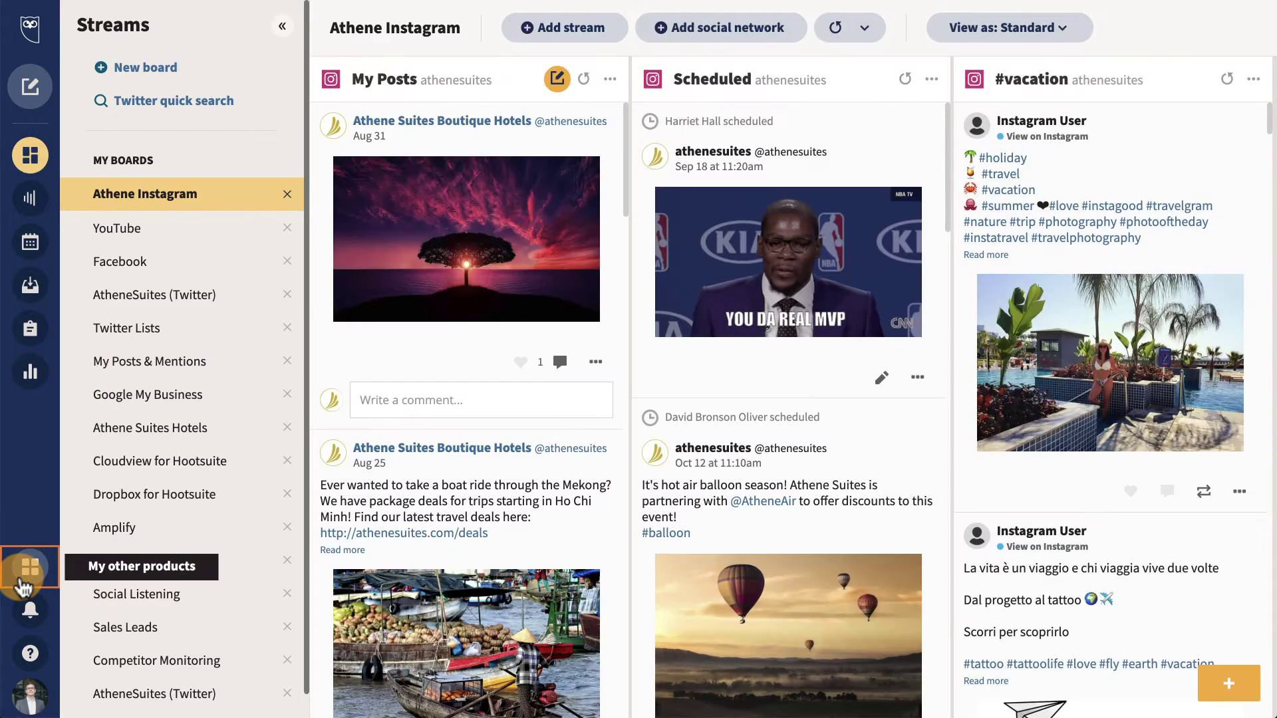
Step: Review Athene Suites - Amplify members in Social networks and teams, then open its Automation rules
click(32, 696)
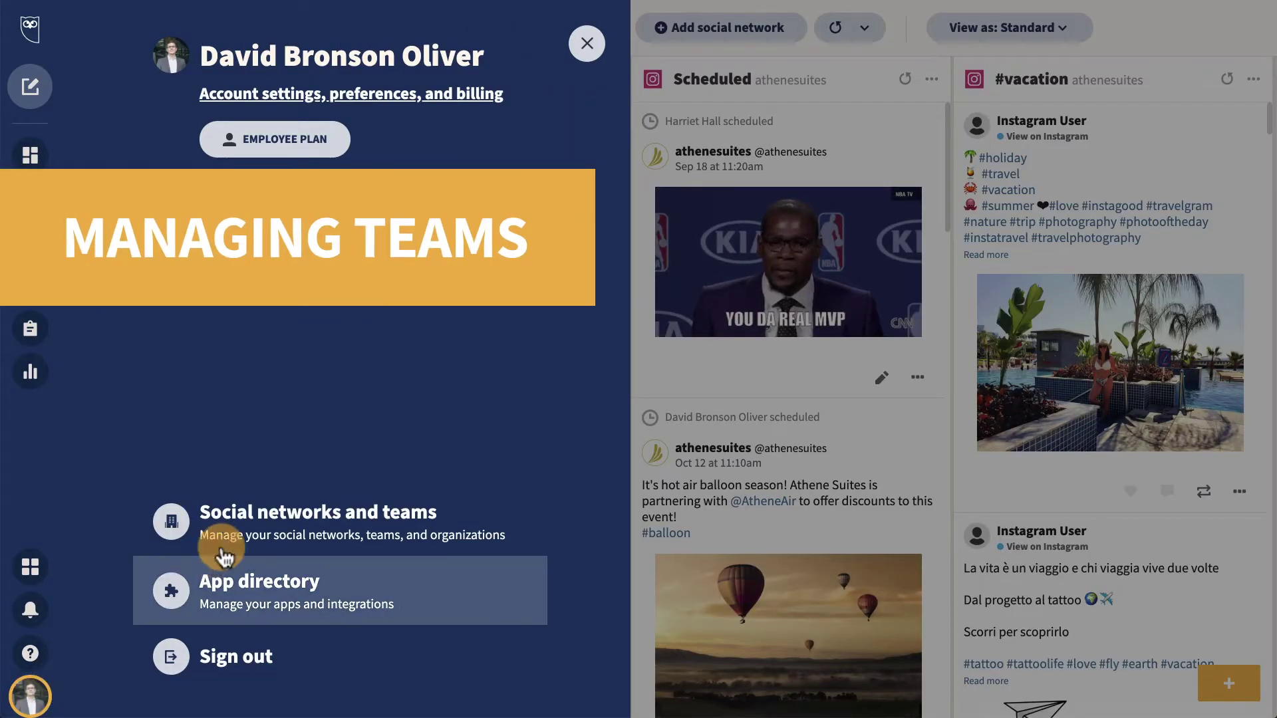
click(250, 523)
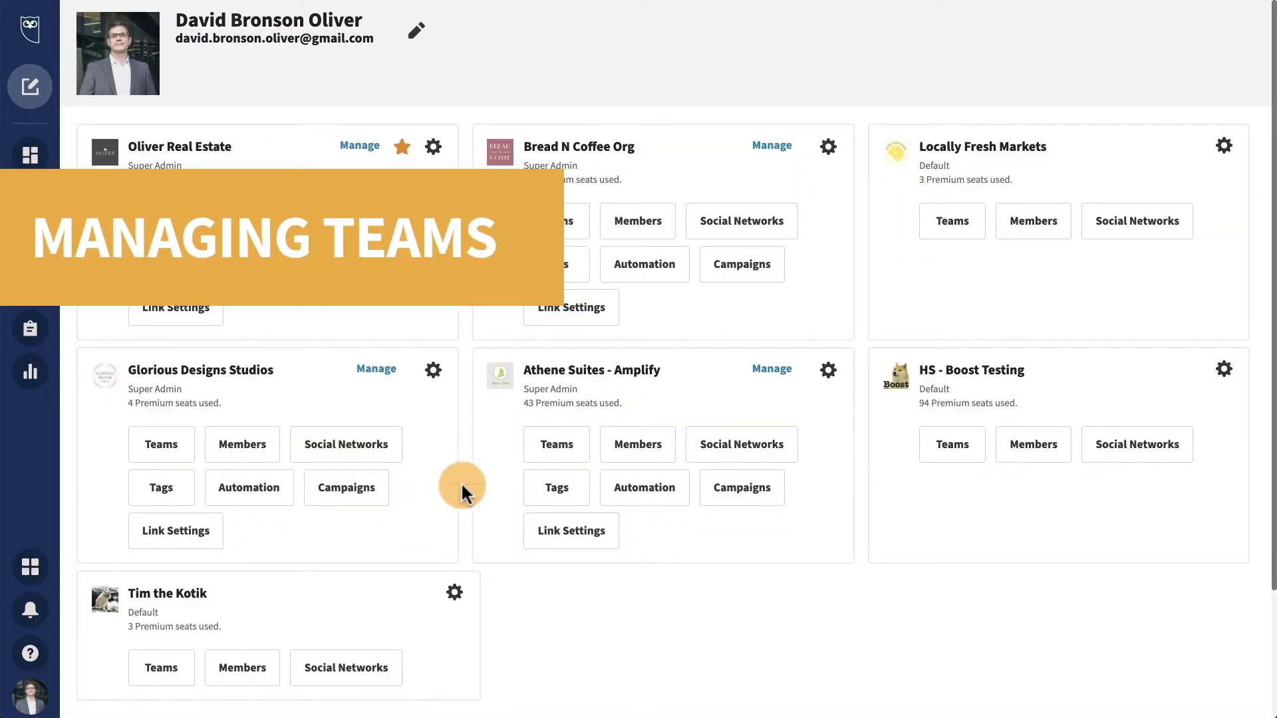
click(611, 444)
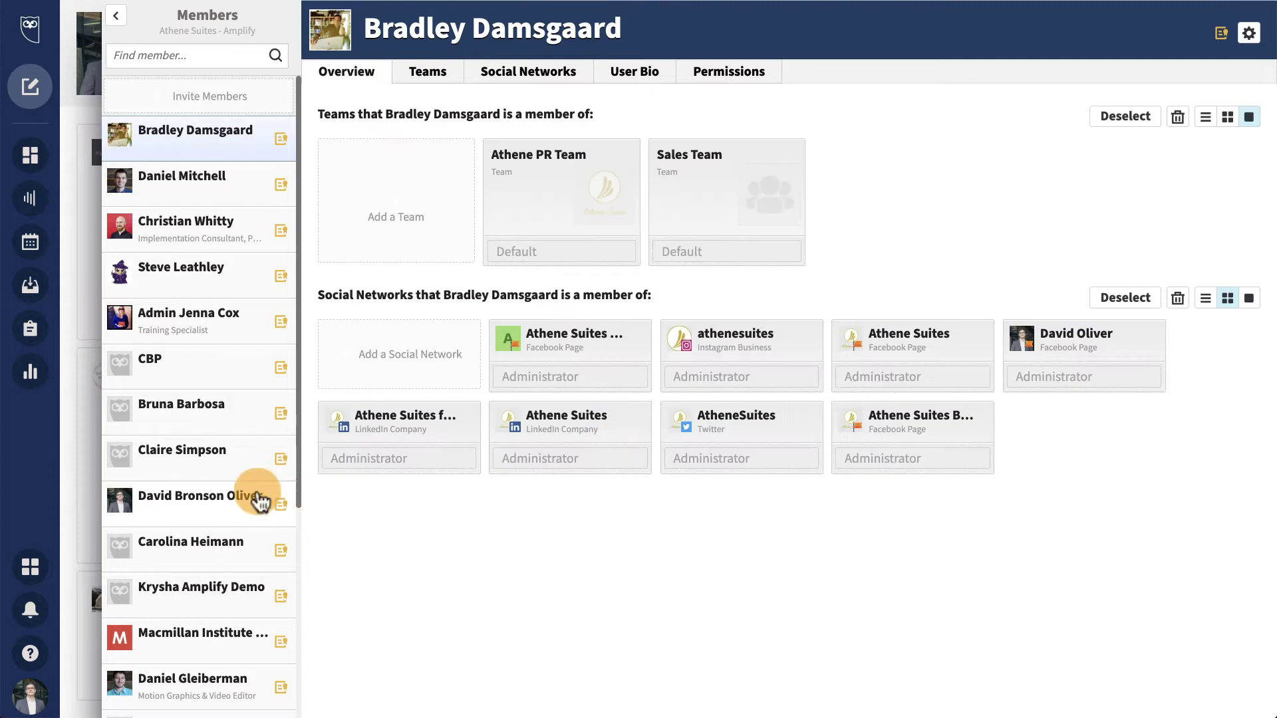
click(256, 500)
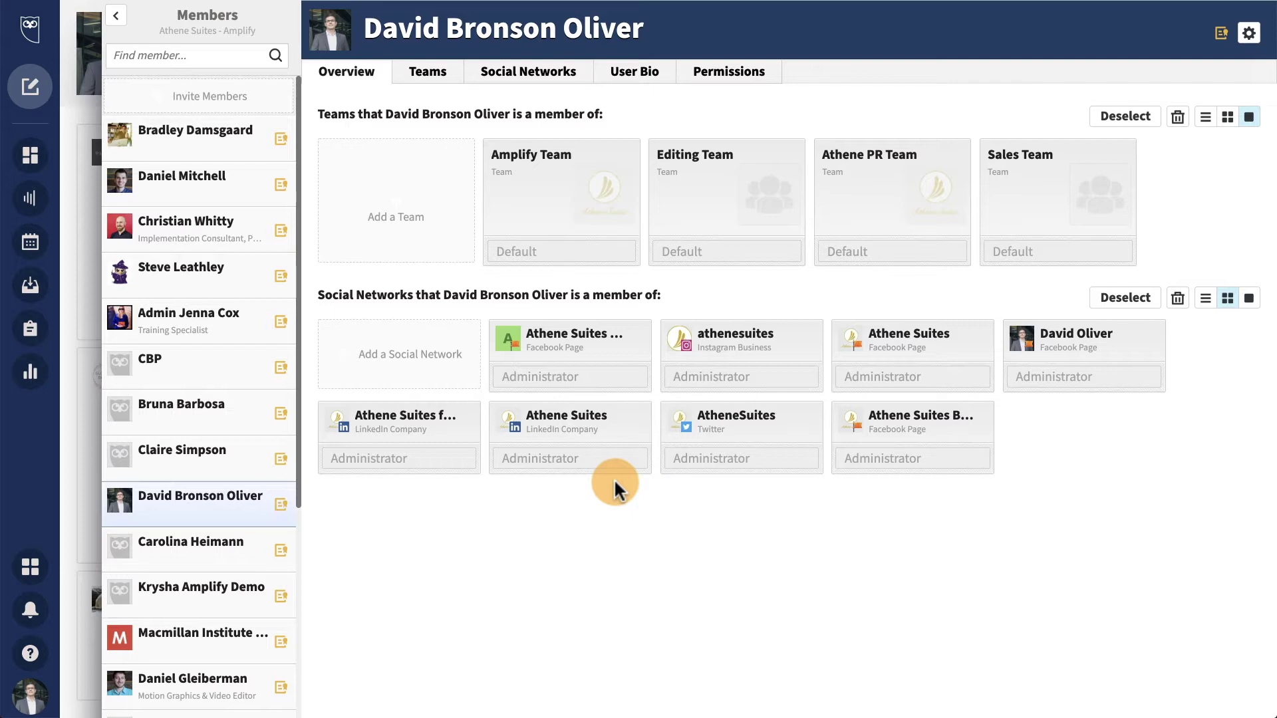
click(116, 17)
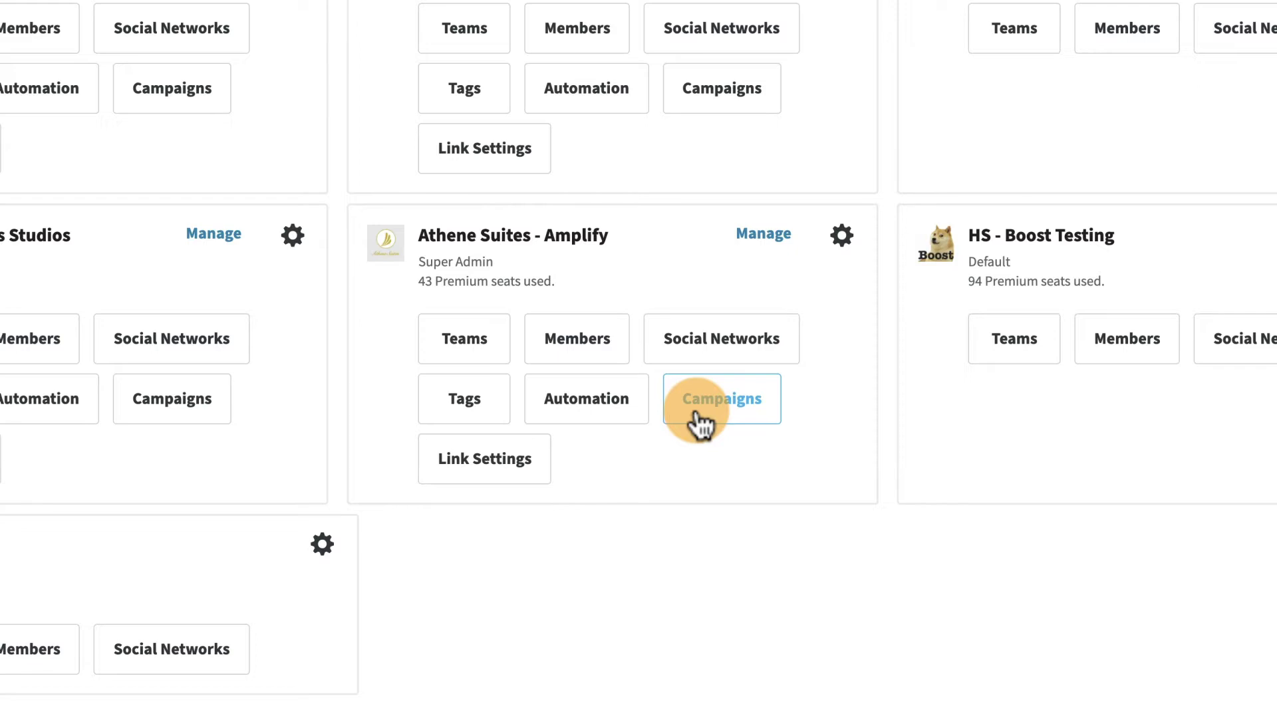
click(609, 418)
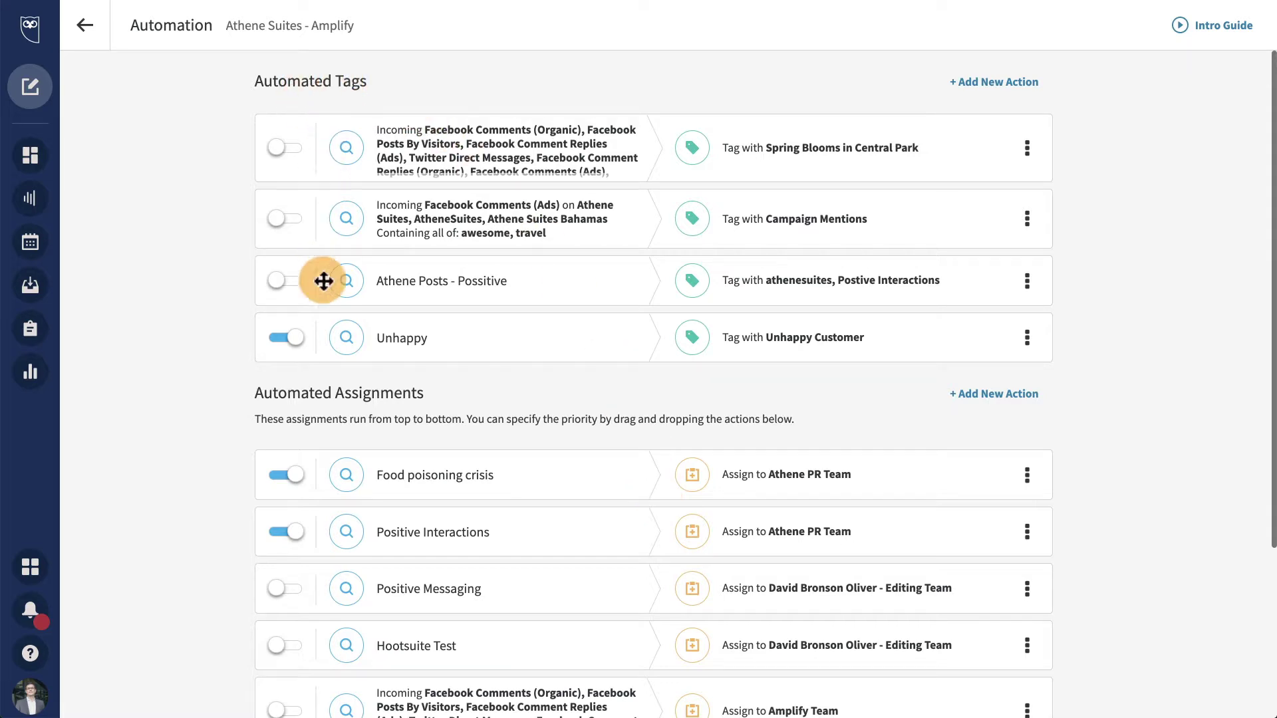
Step: Enable the Direct Messages automated inbox assignment to Customer Support, then go back to the overview
scroll(379, 393, down, 4)
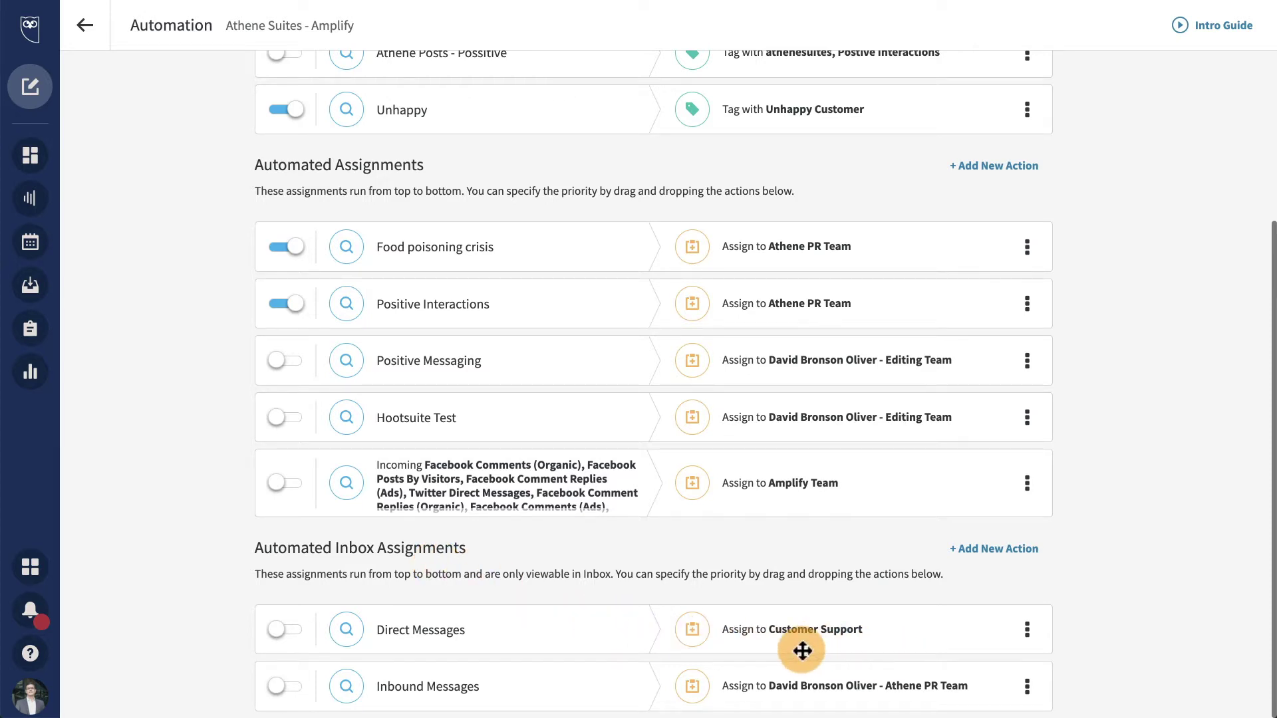
click(292, 632)
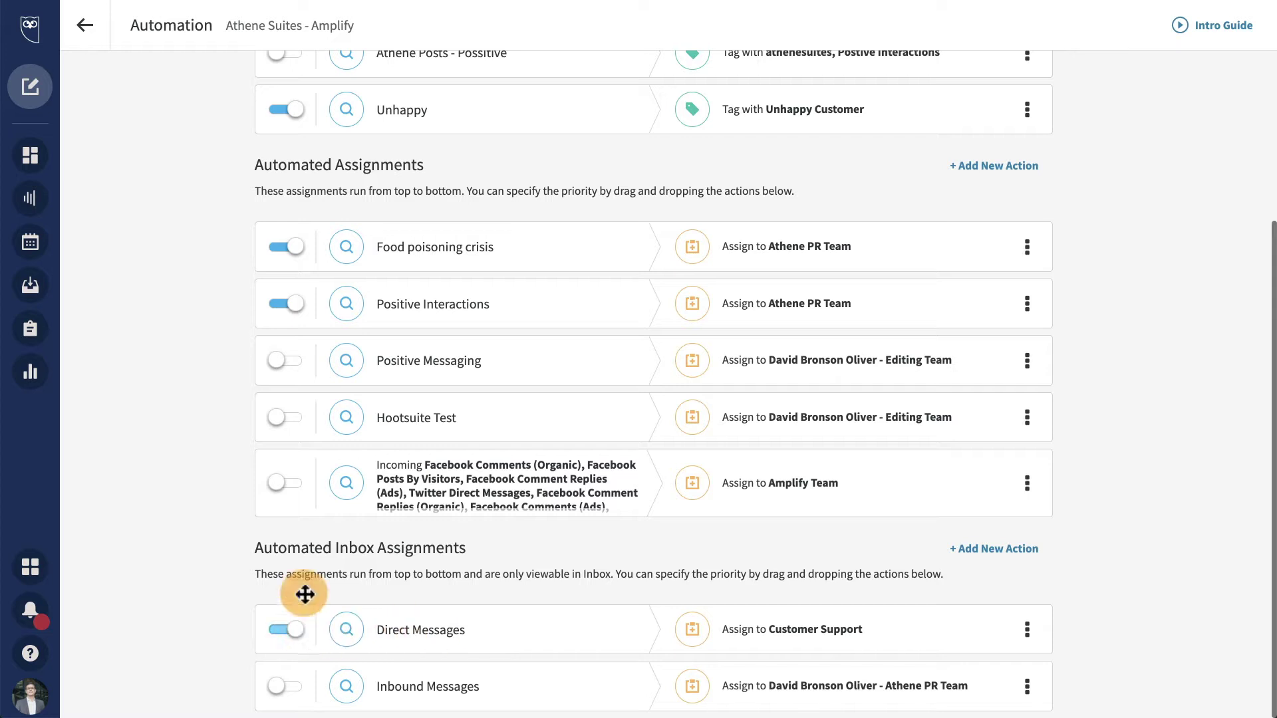
click(98, 41)
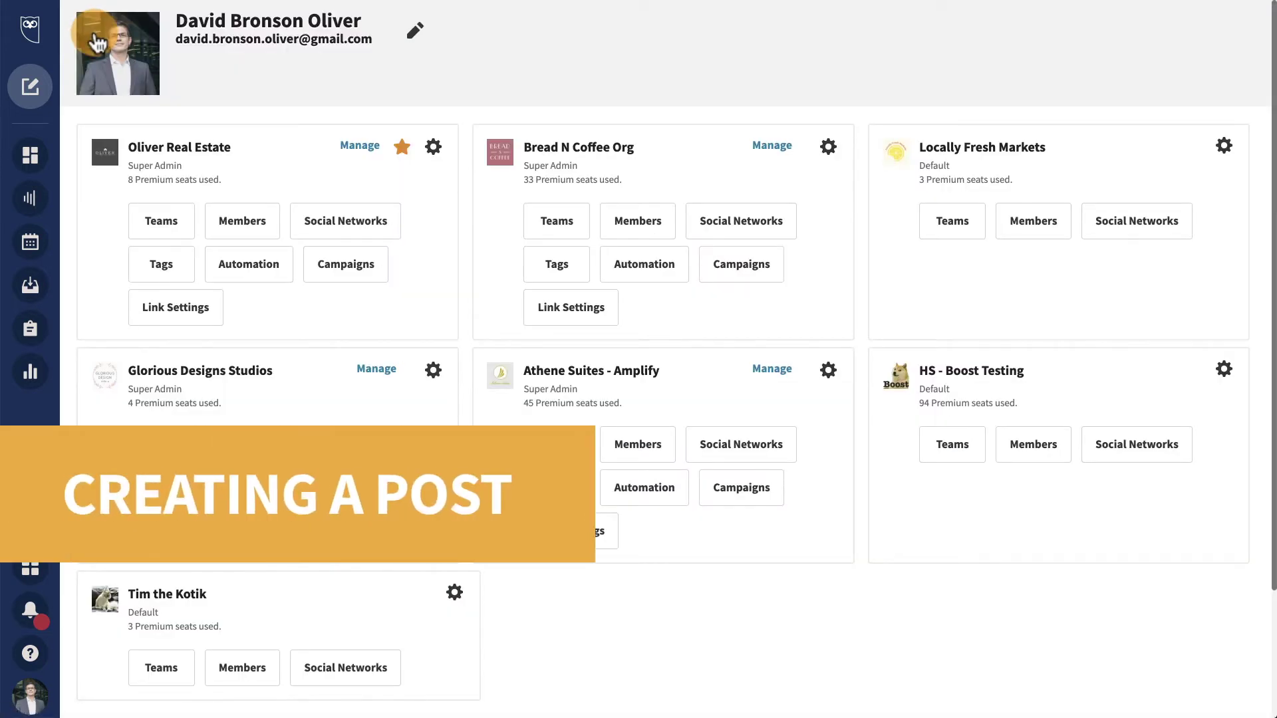
Step: Start a new post and set Athene Suites - Amplify as the posting organization
click(33, 86)
click(125, 91)
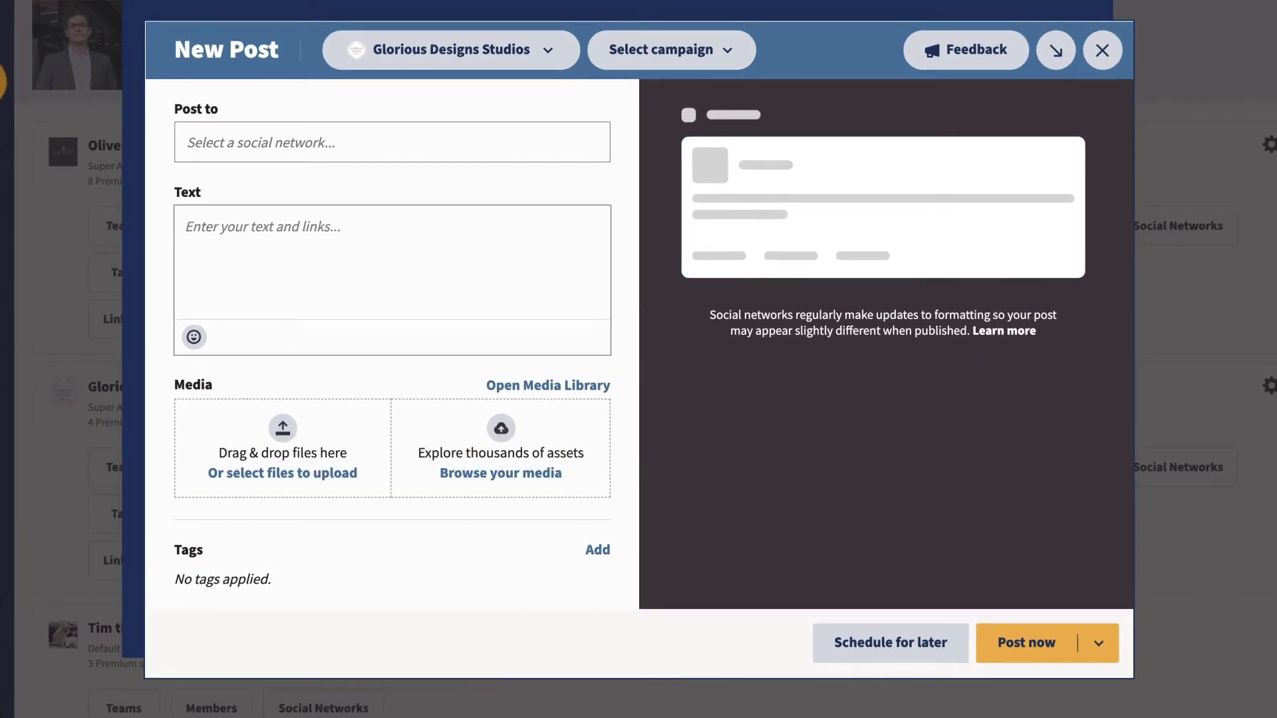
click(359, 60)
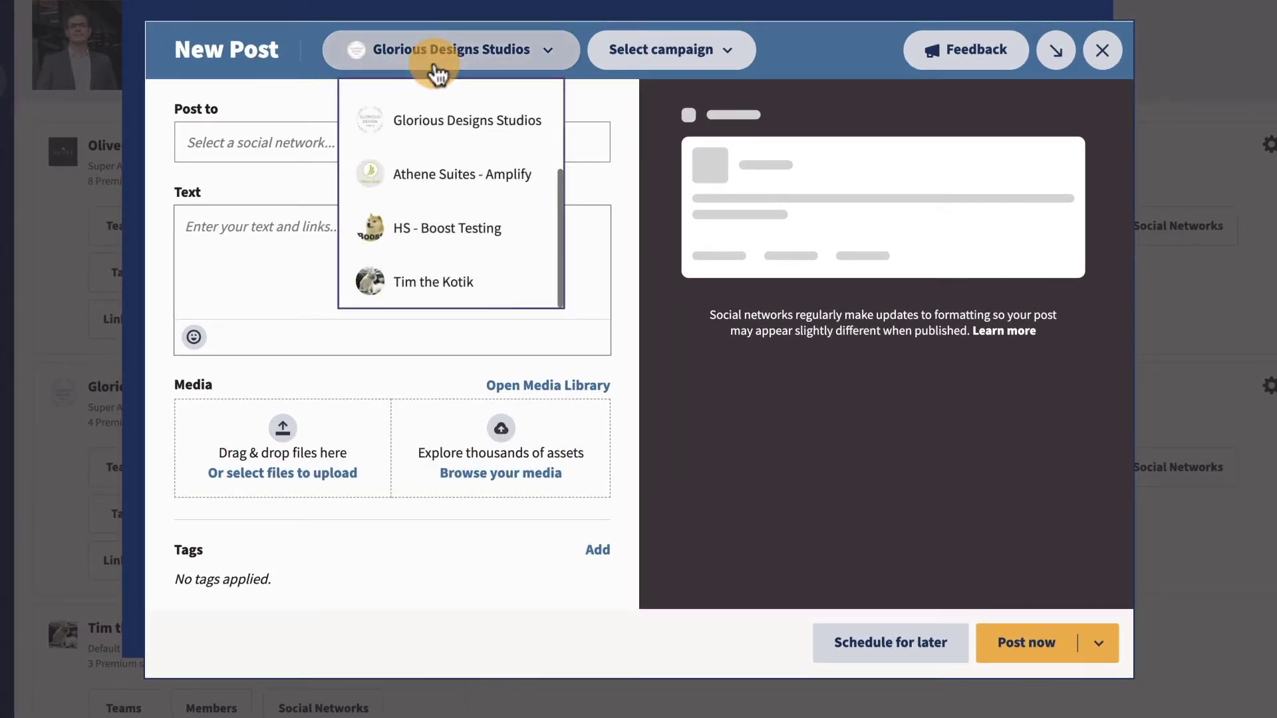
click(470, 175)
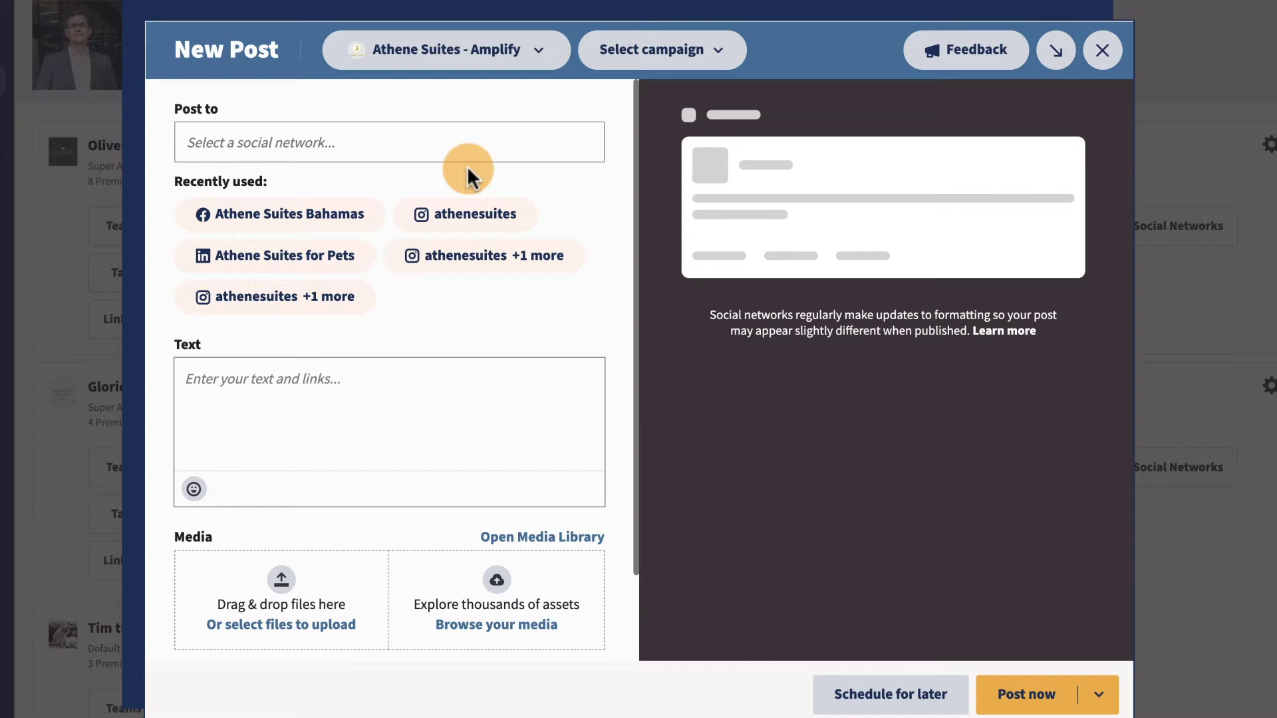
Step: Choose Athene Suites Facebook, athenesuites Instagram and AtheneSuites Twitter as the post's destinations
click(463, 141)
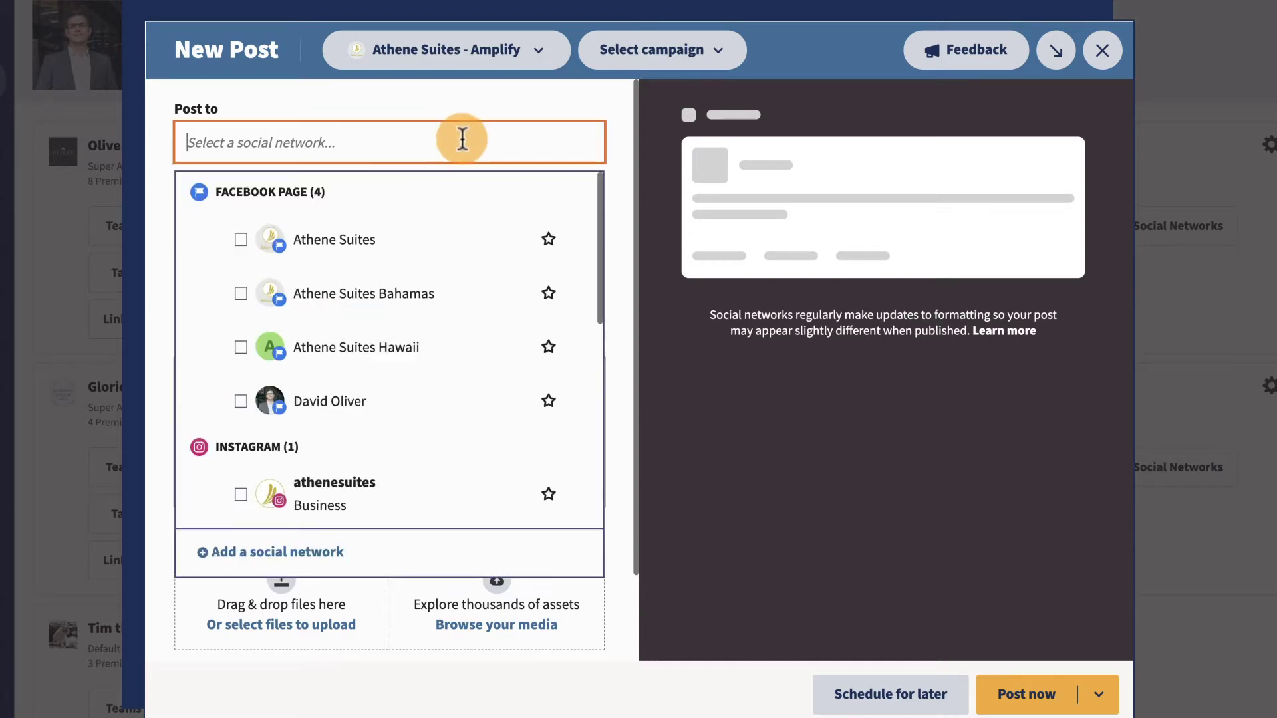
click(439, 256)
click(460, 492)
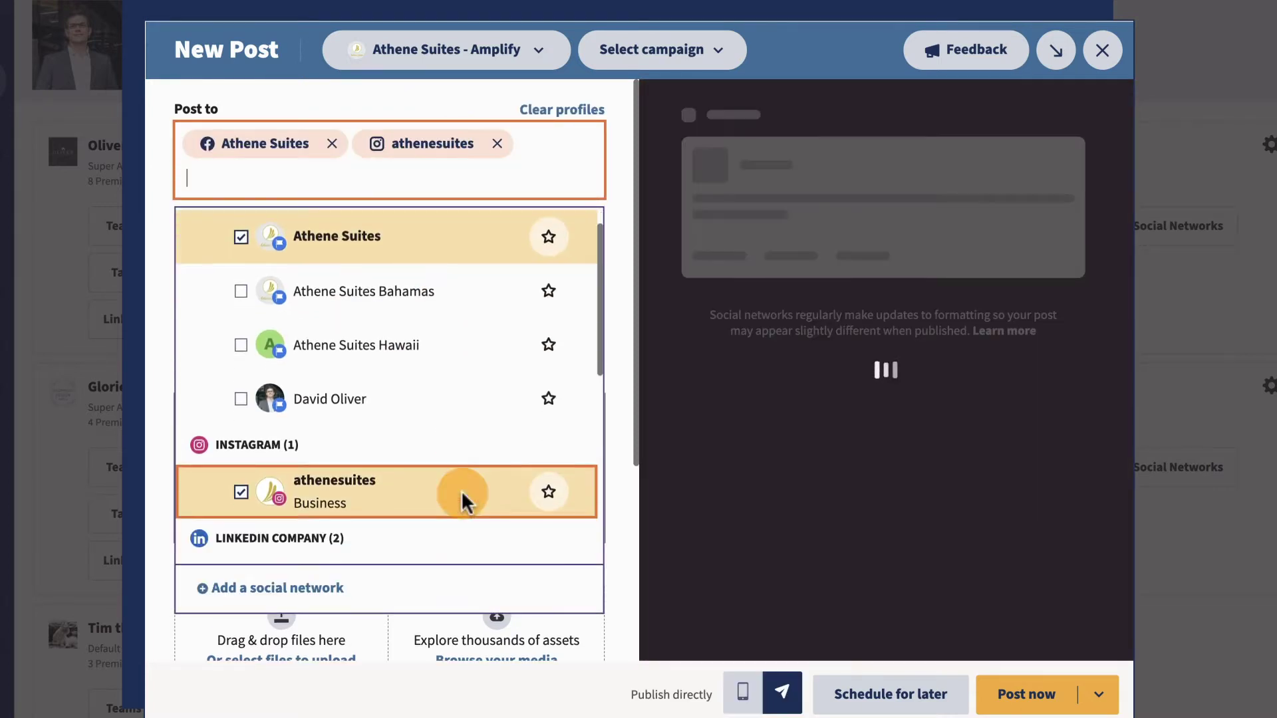
scroll(455, 492, down, 5)
click(384, 336)
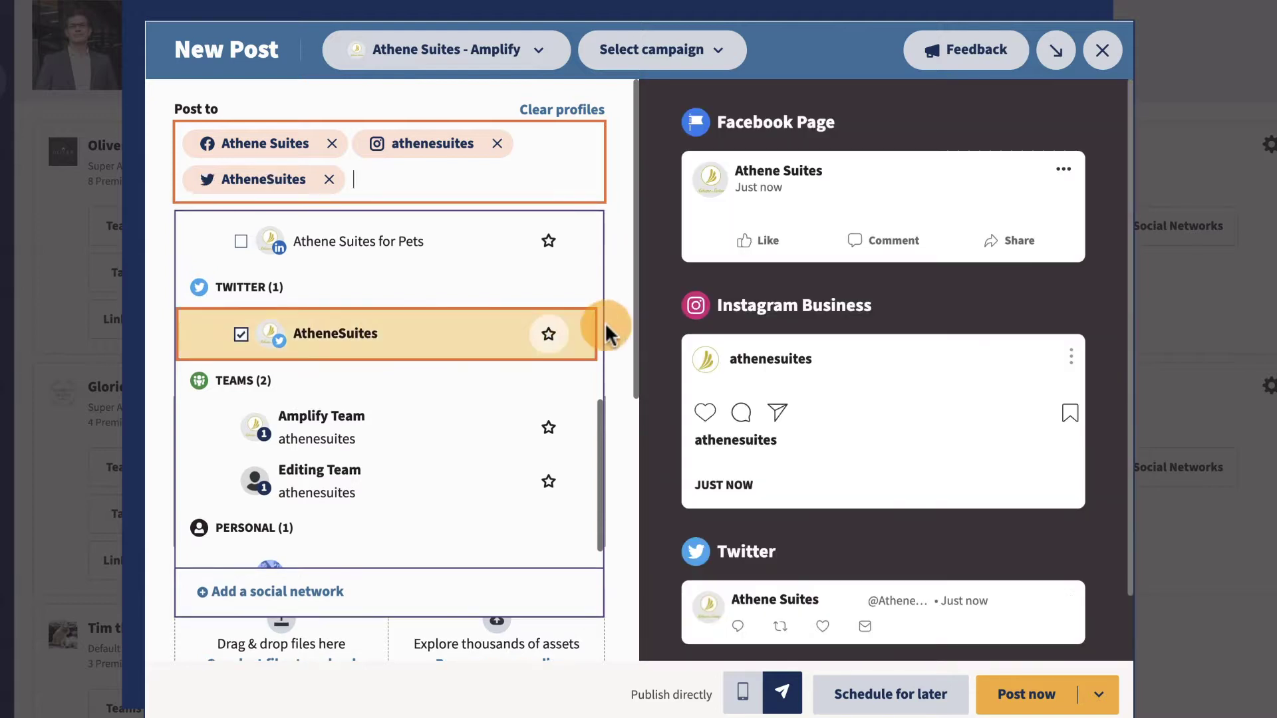
click(618, 324)
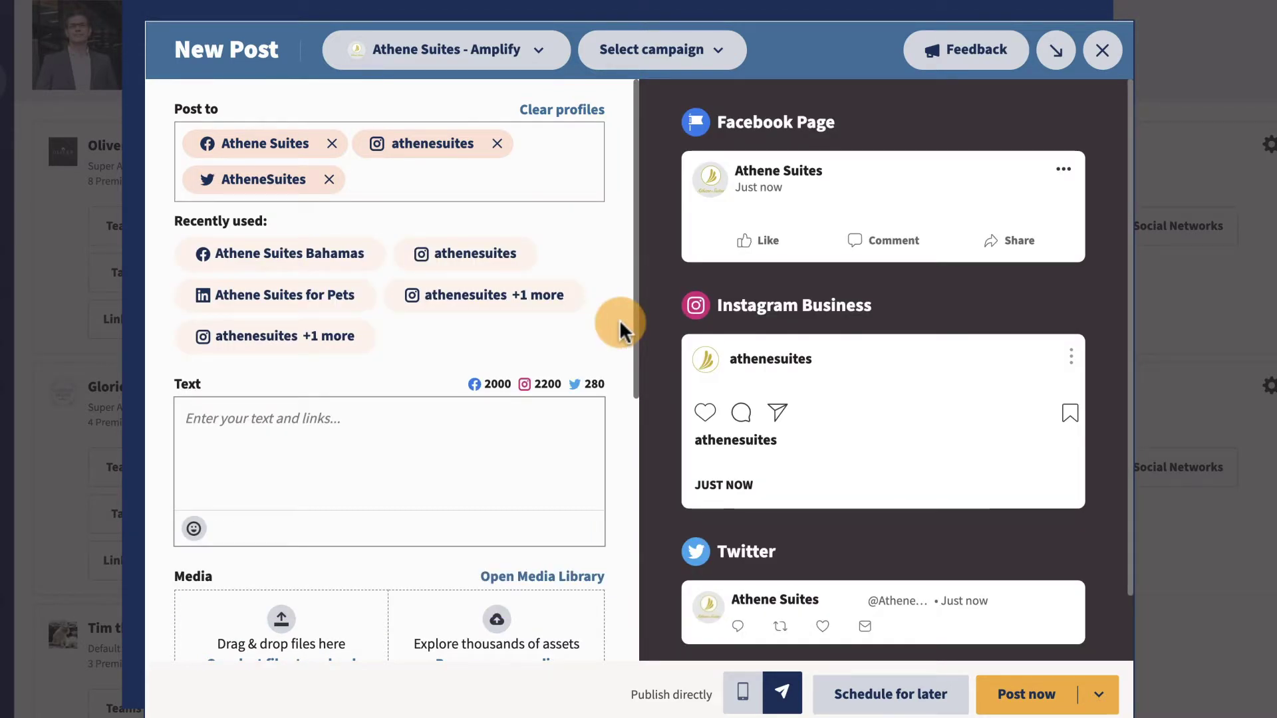
Step: Leave the post set to No campaign
click(702, 50)
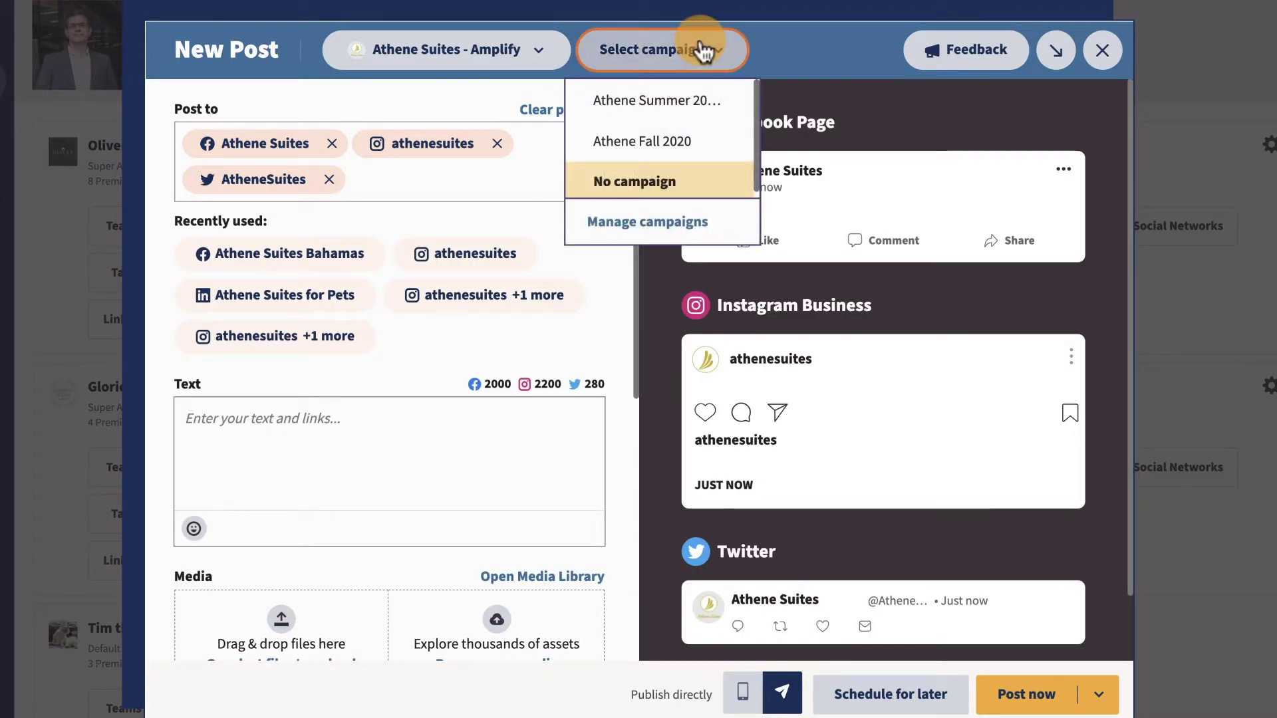
click(675, 190)
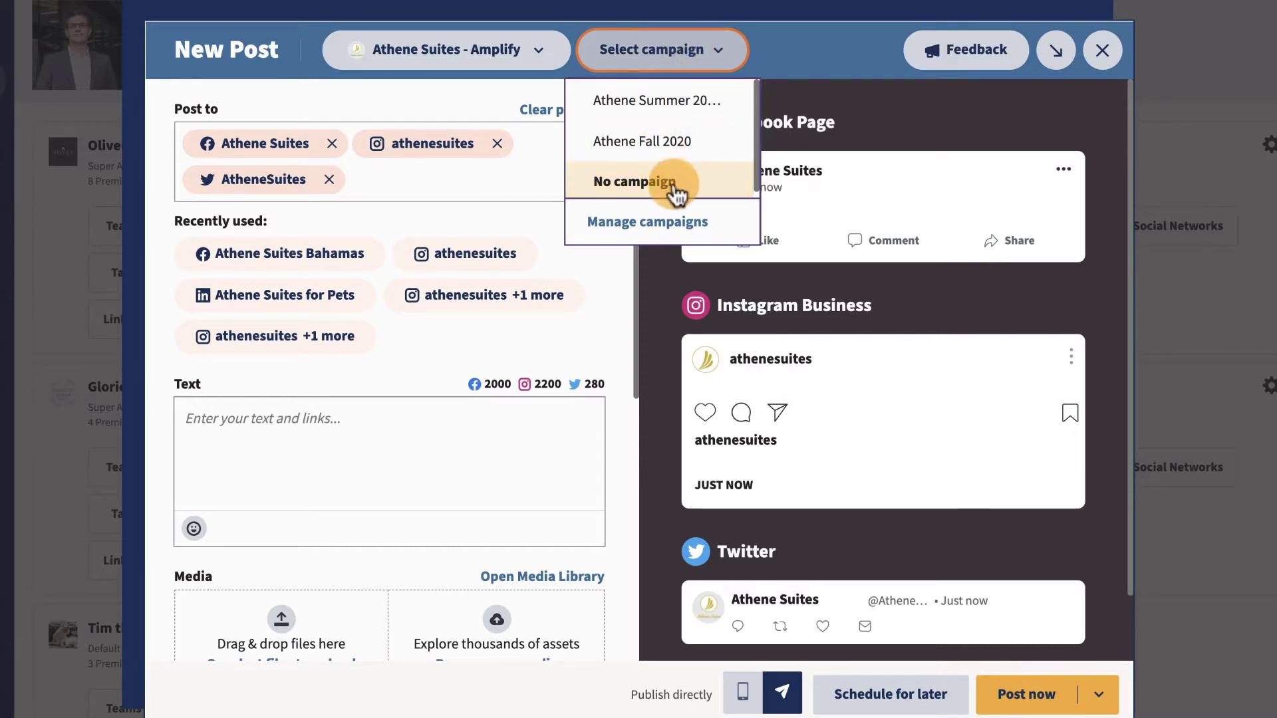
click(759, 55)
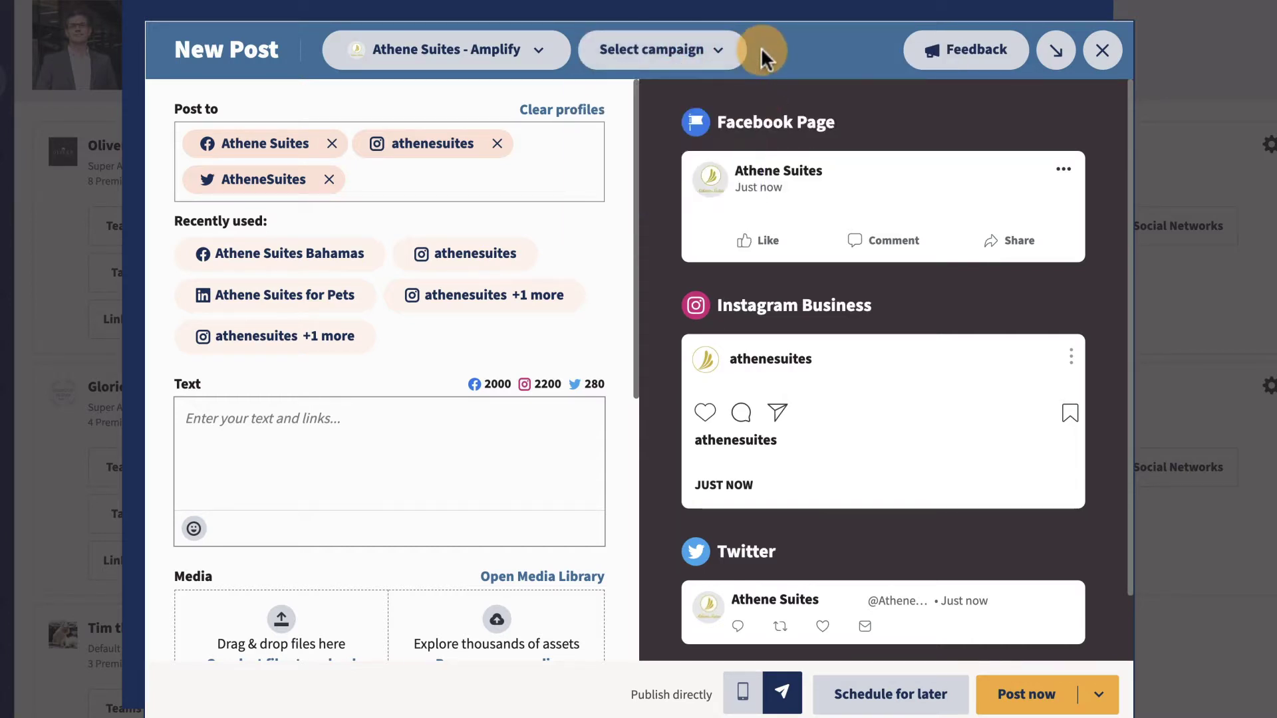
click(490, 433)
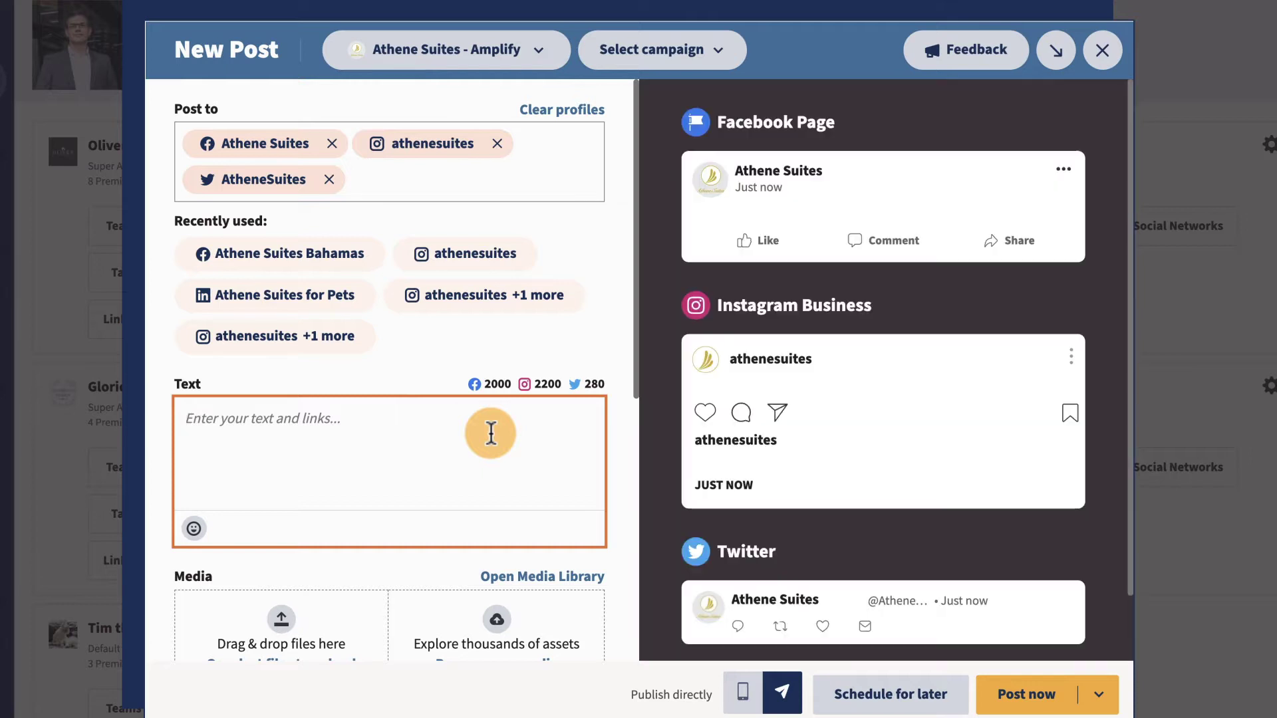
Step: Paste the new-location announcement with link, attach Athene Suites Lobby.jpg, and browse Free Images before closing the library
text(Come check out our new location! Find out more at ww.athenesuites.com/California)
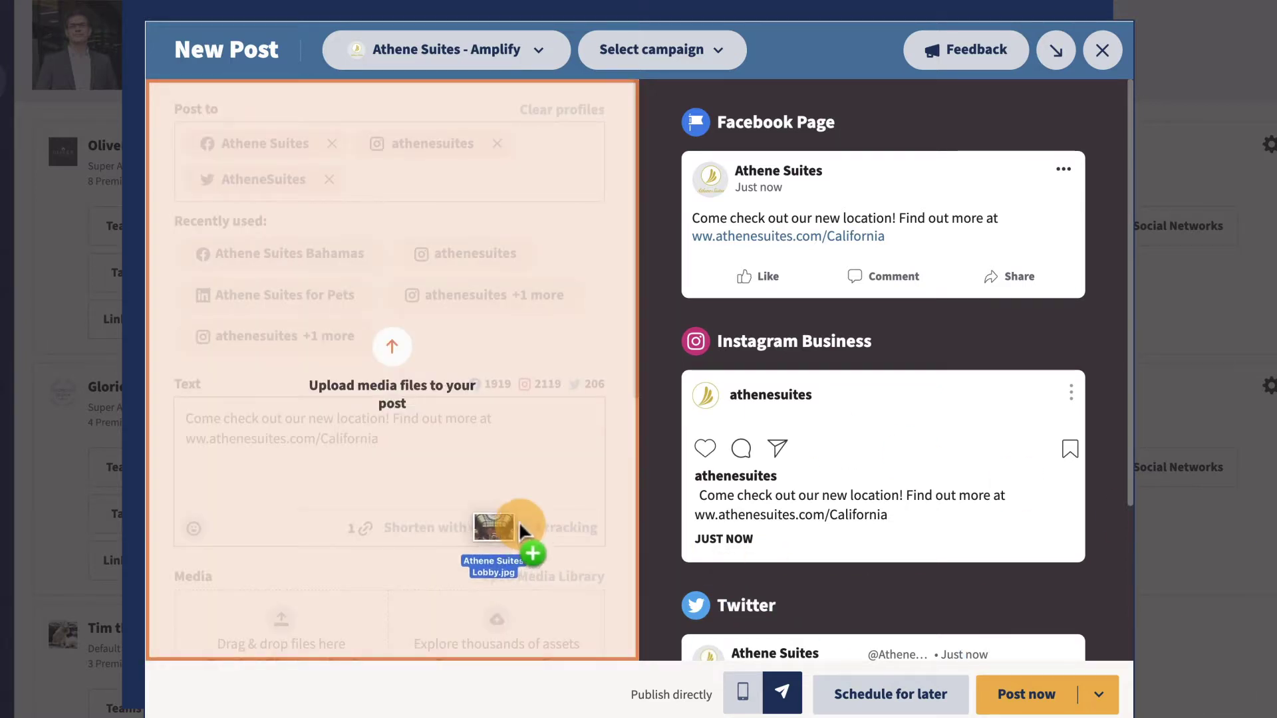
drag(516, 526, 480, 532)
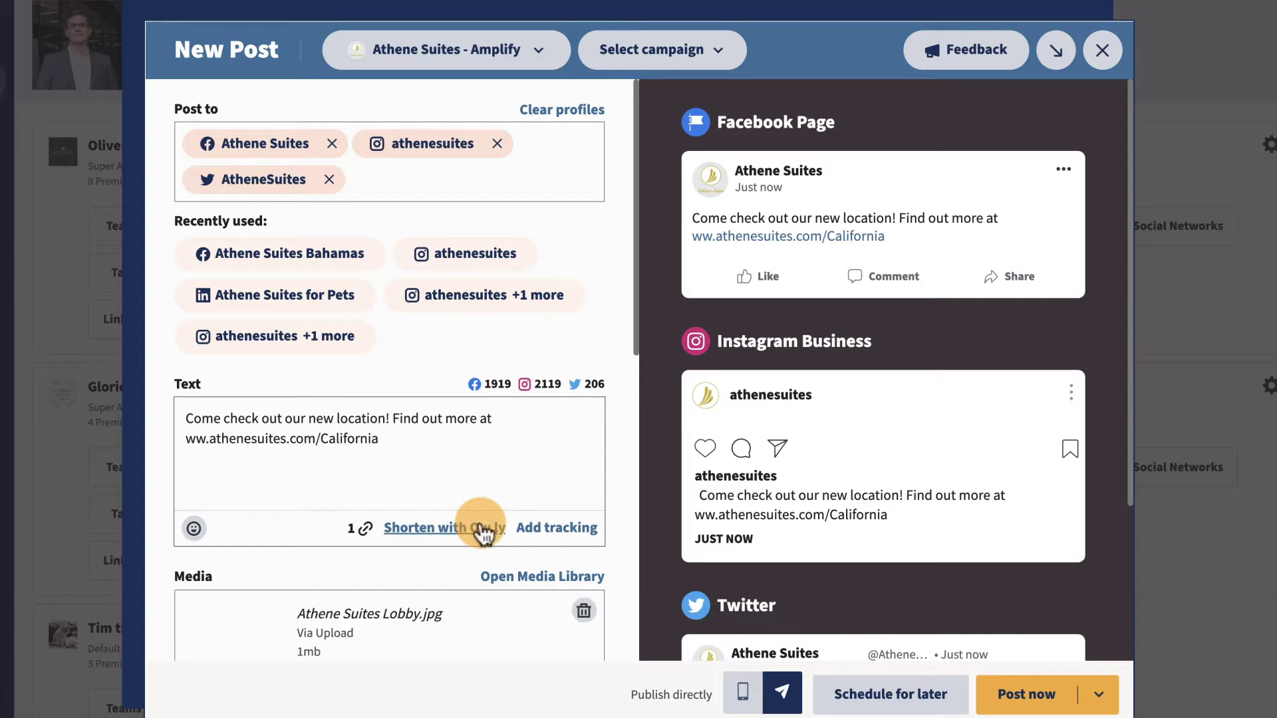
click(532, 578)
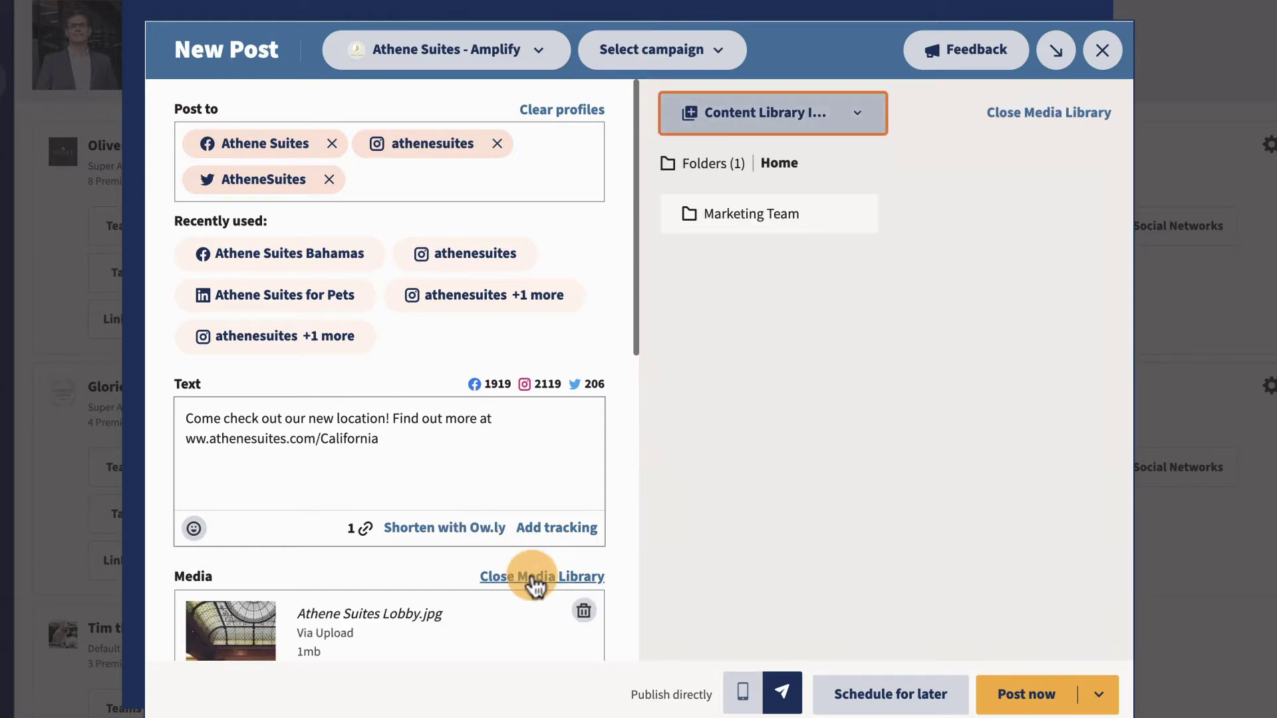
click(764, 113)
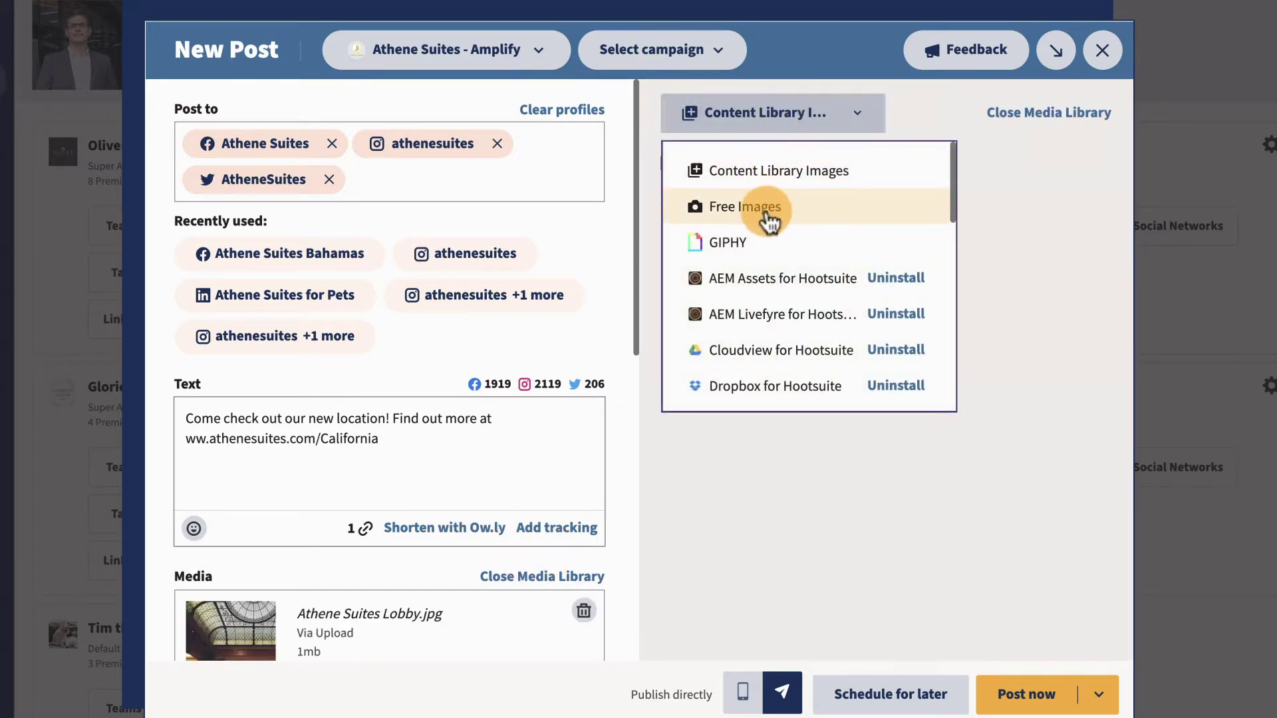
click(765, 208)
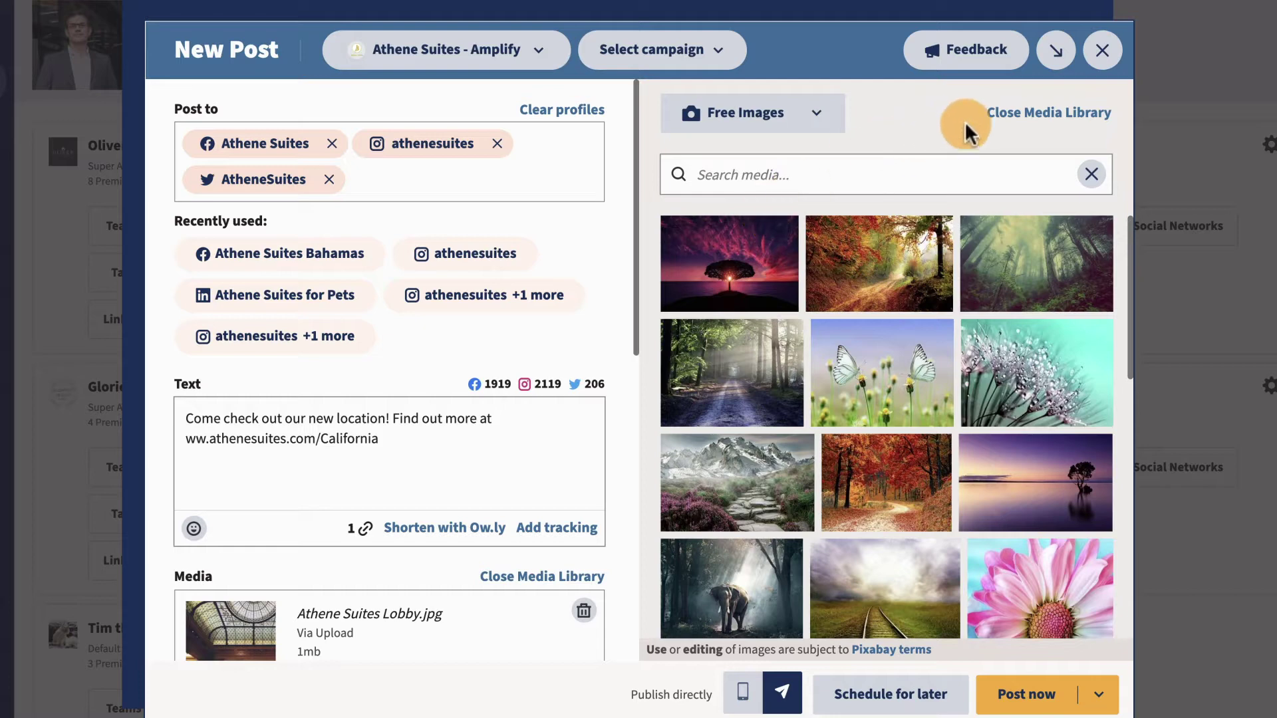
click(997, 111)
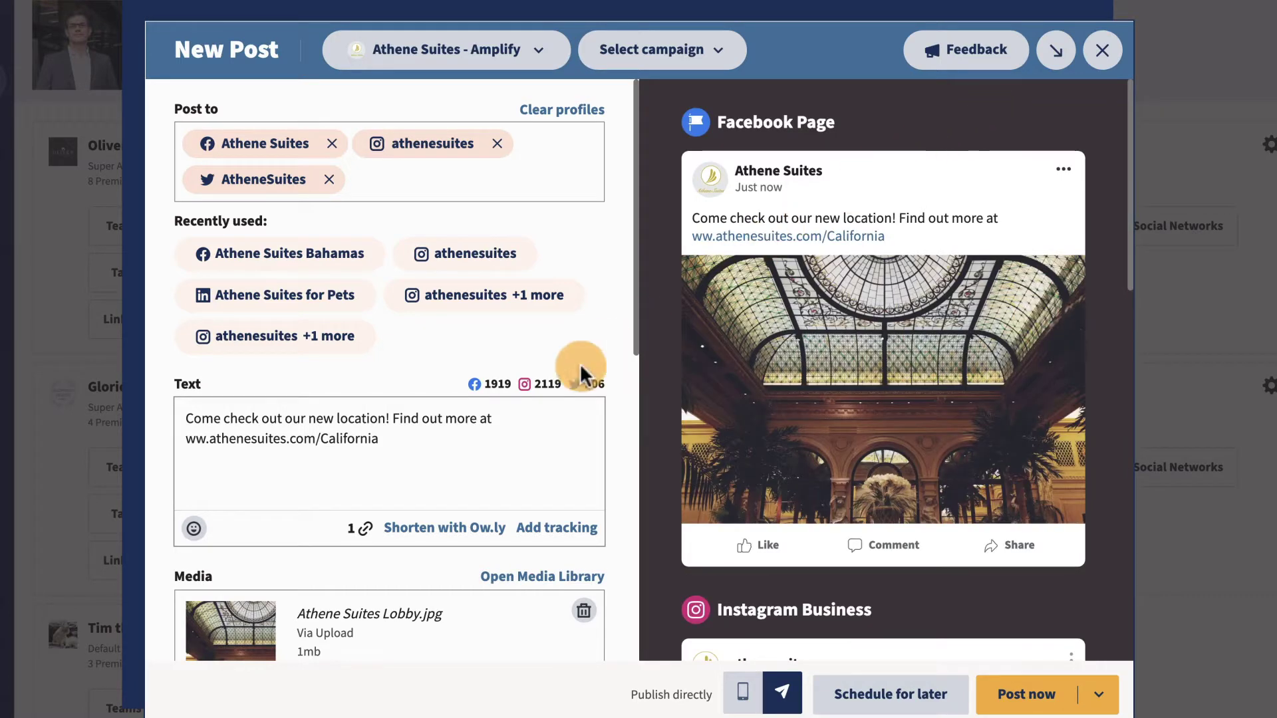
Step: Bring up alt text for the lobby photo, then discard it without a description
scroll(576, 375, down, 6)
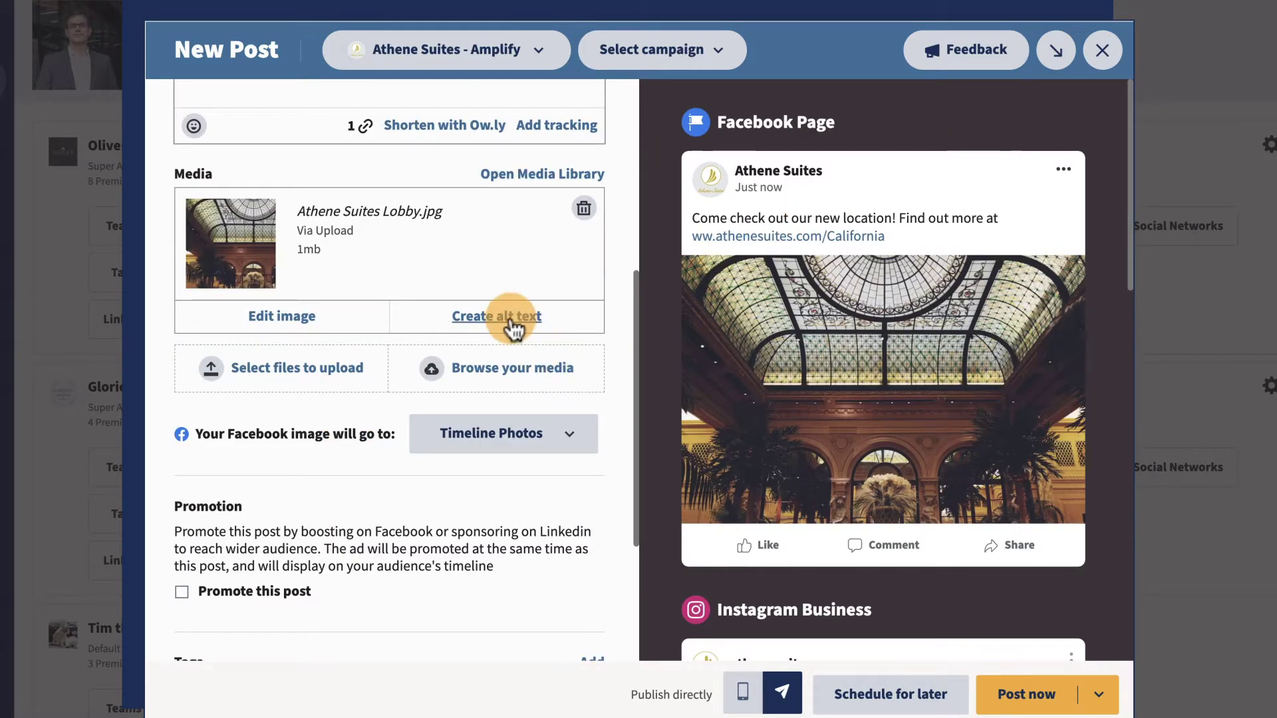
click(512, 326)
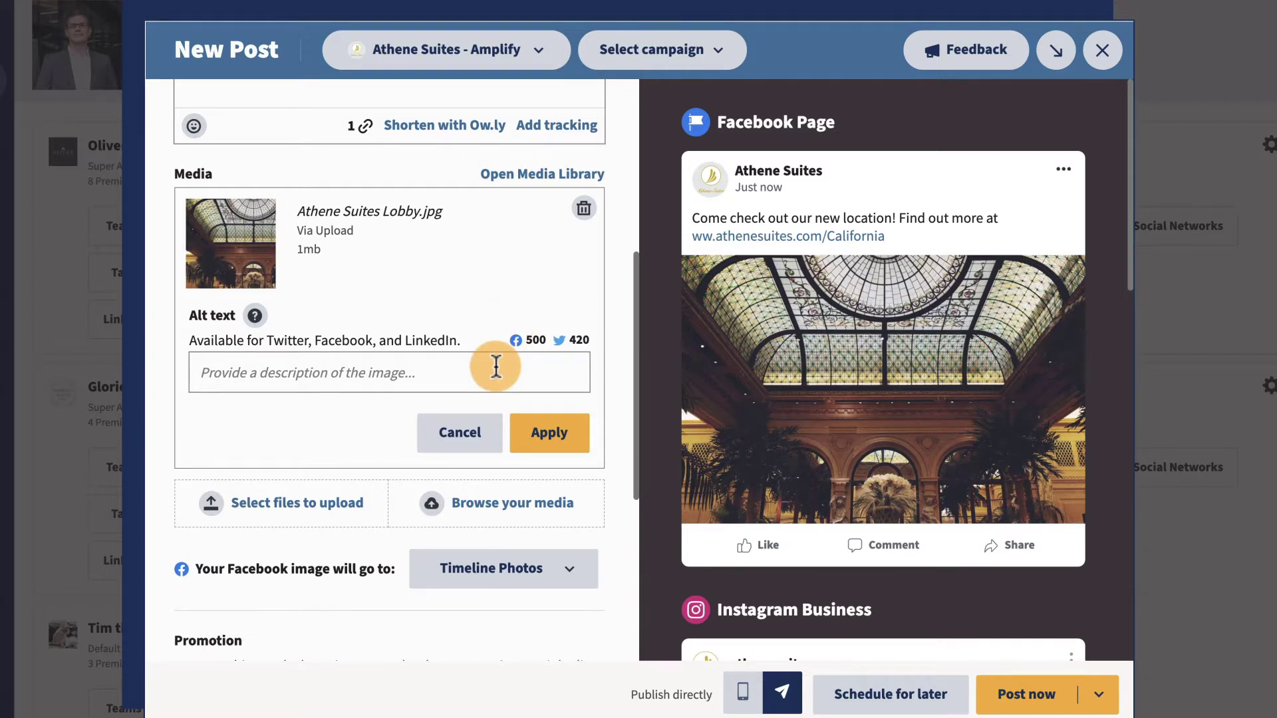
click(452, 426)
click(308, 319)
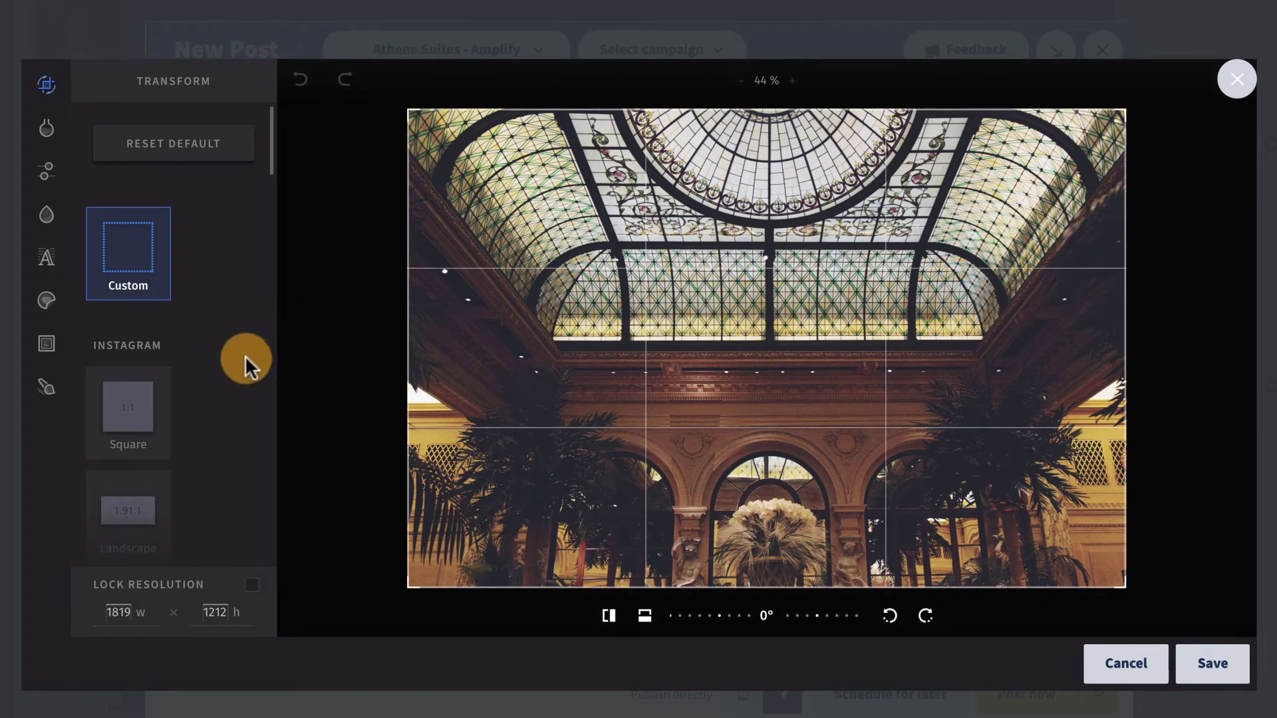
click(131, 418)
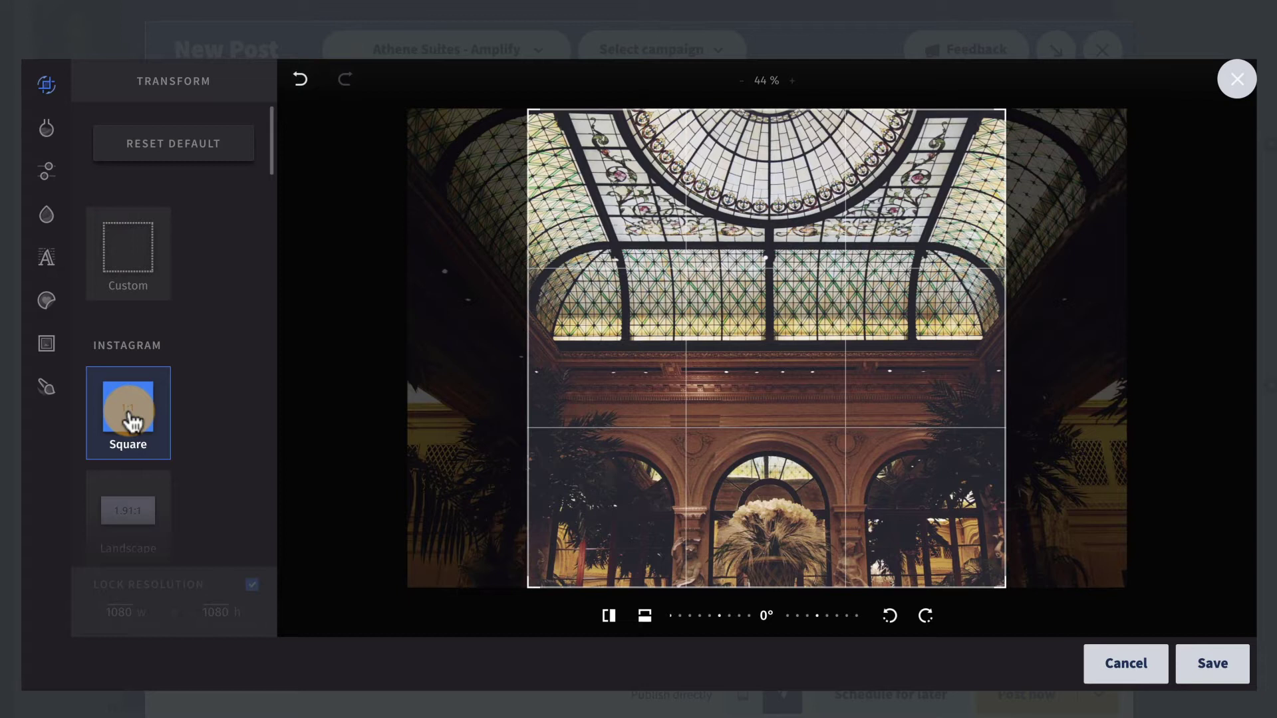
scroll(131, 418, down, 4)
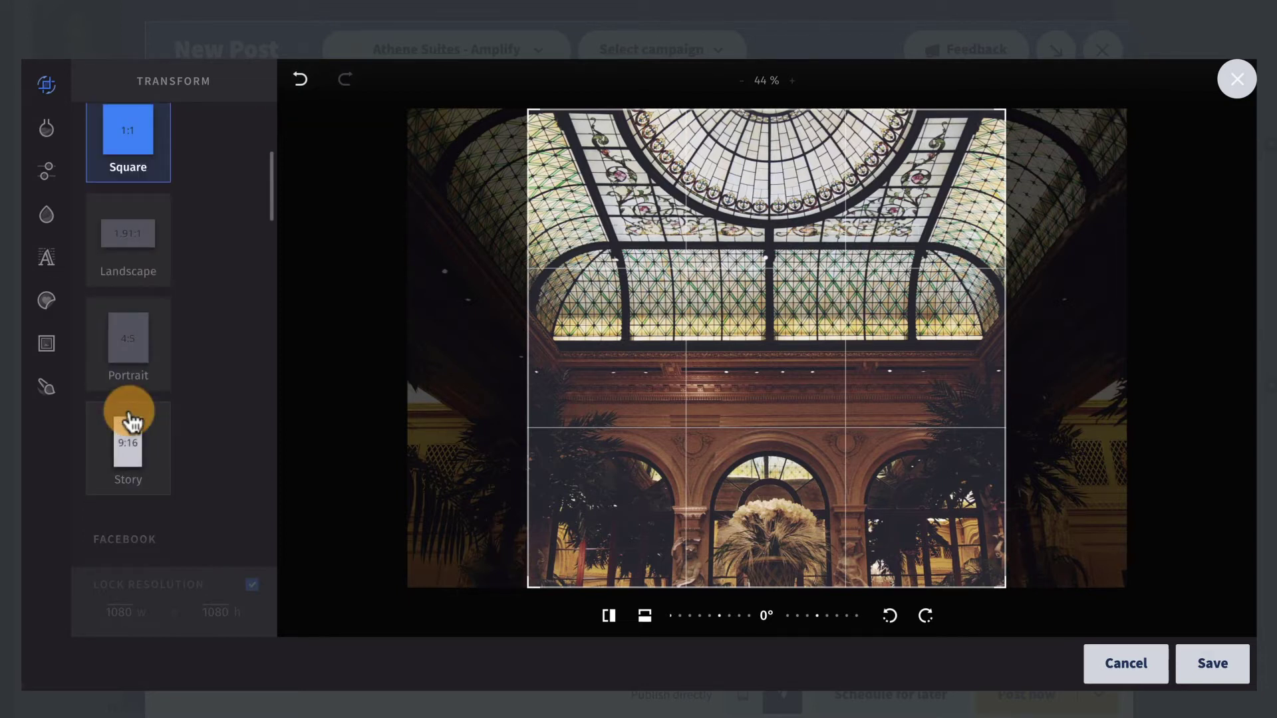
scroll(131, 417, down, 2)
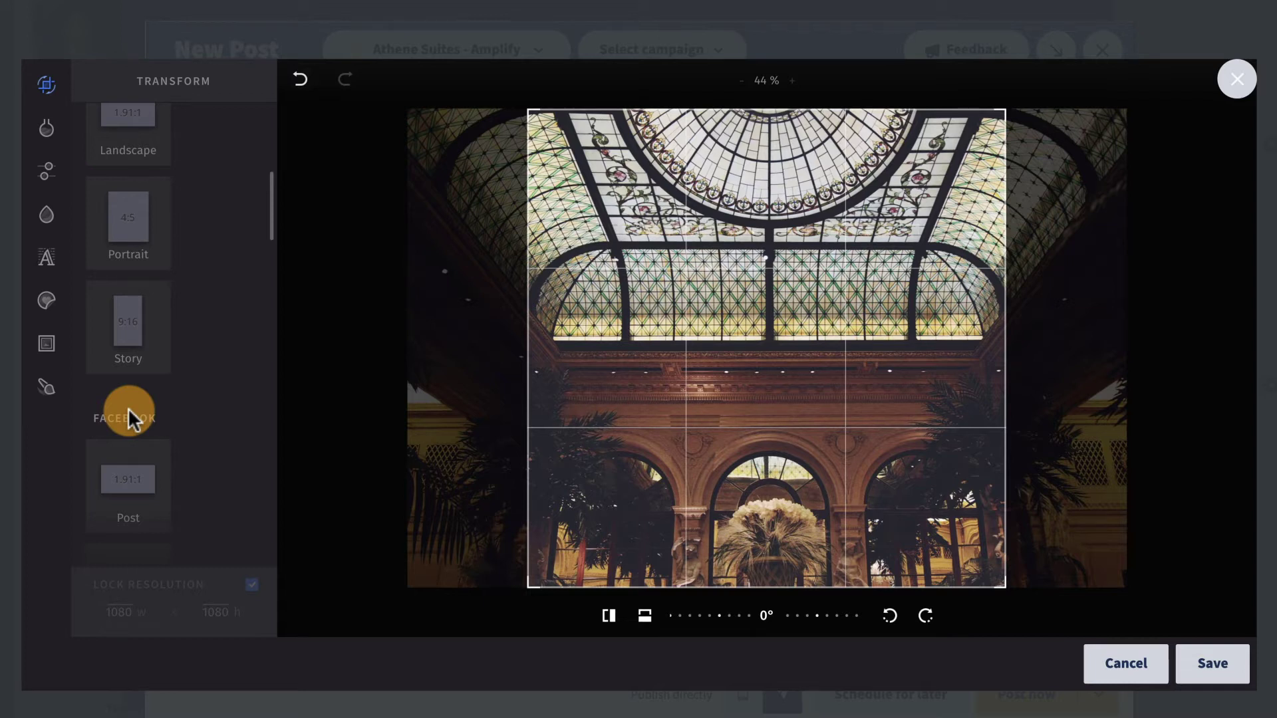
scroll(131, 417, down, 4)
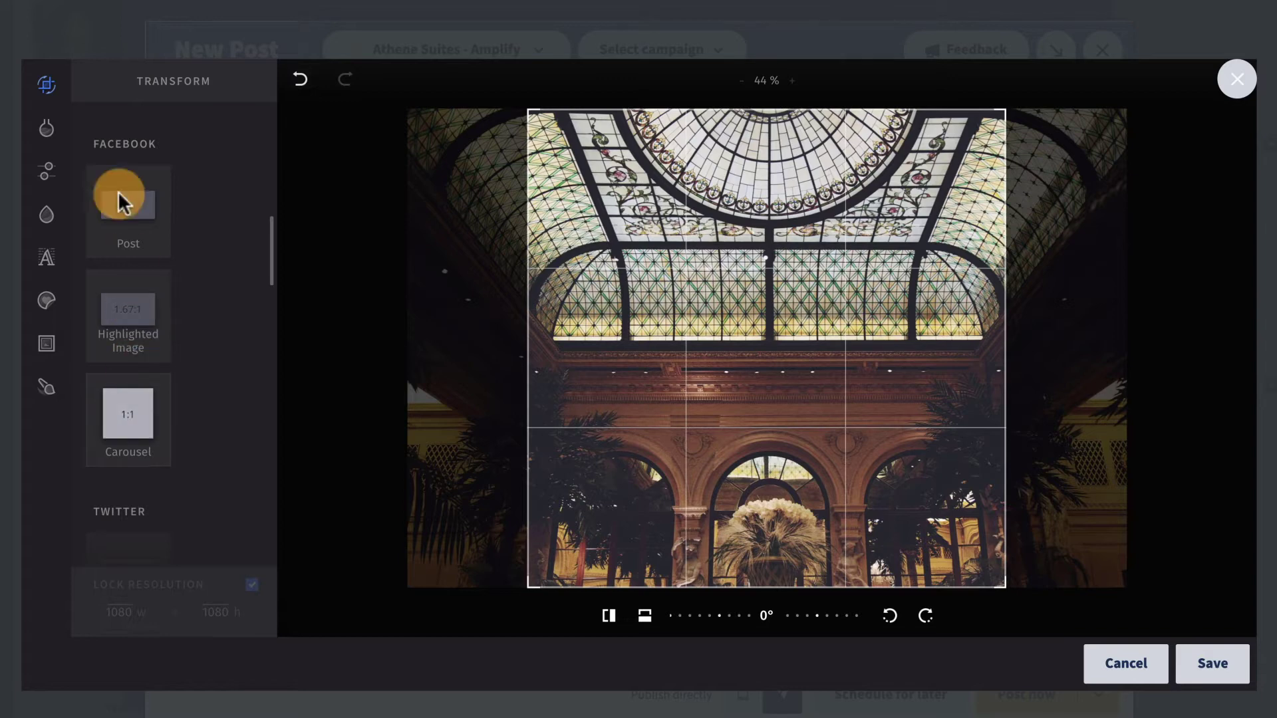
click(48, 129)
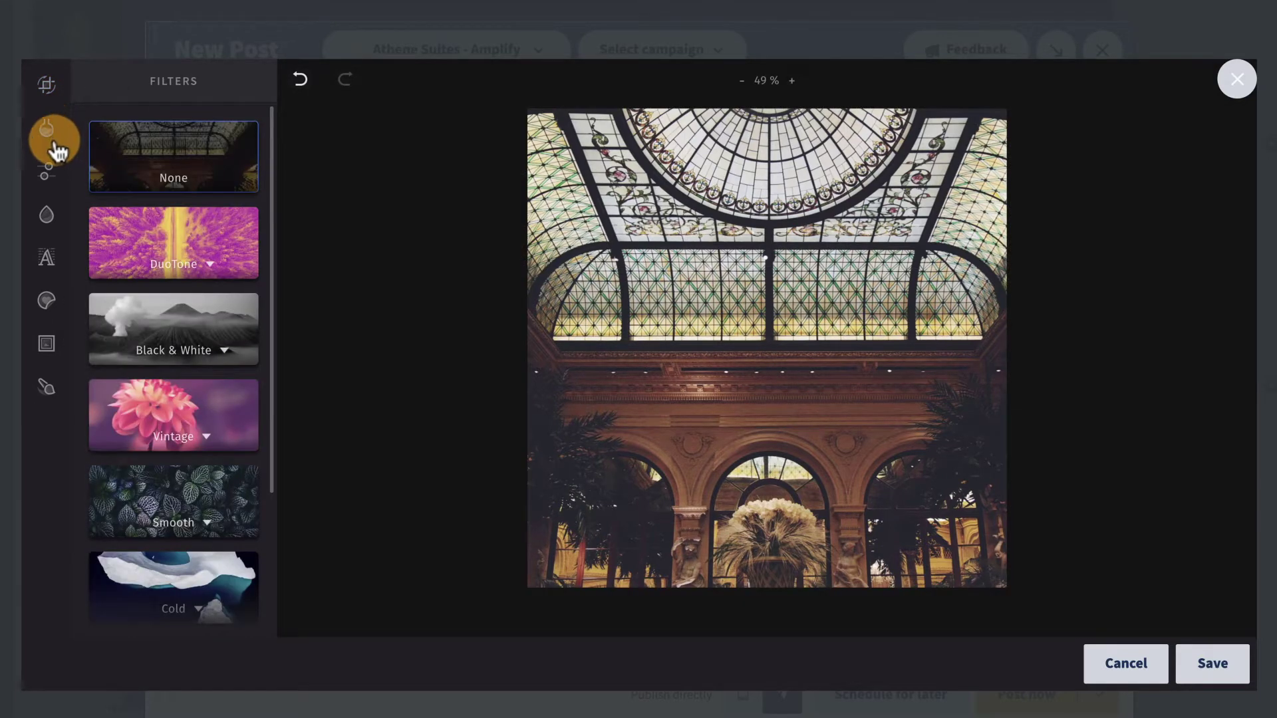
click(119, 238)
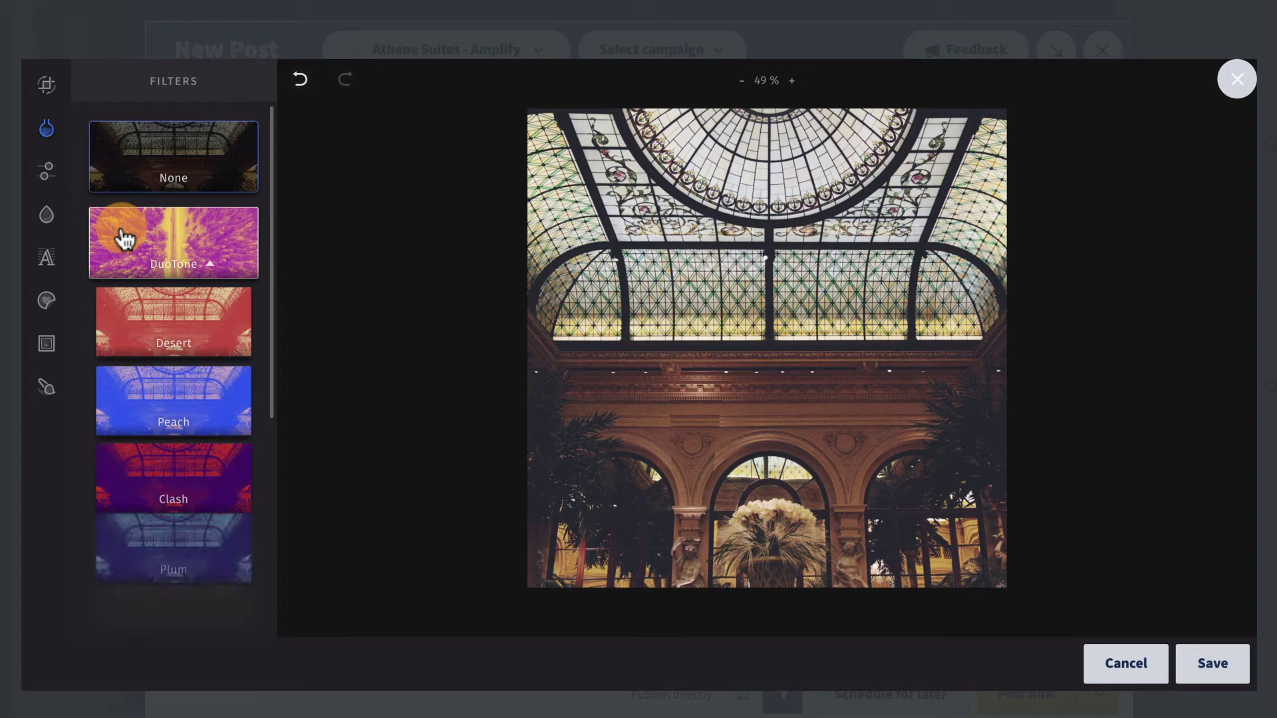
click(57, 263)
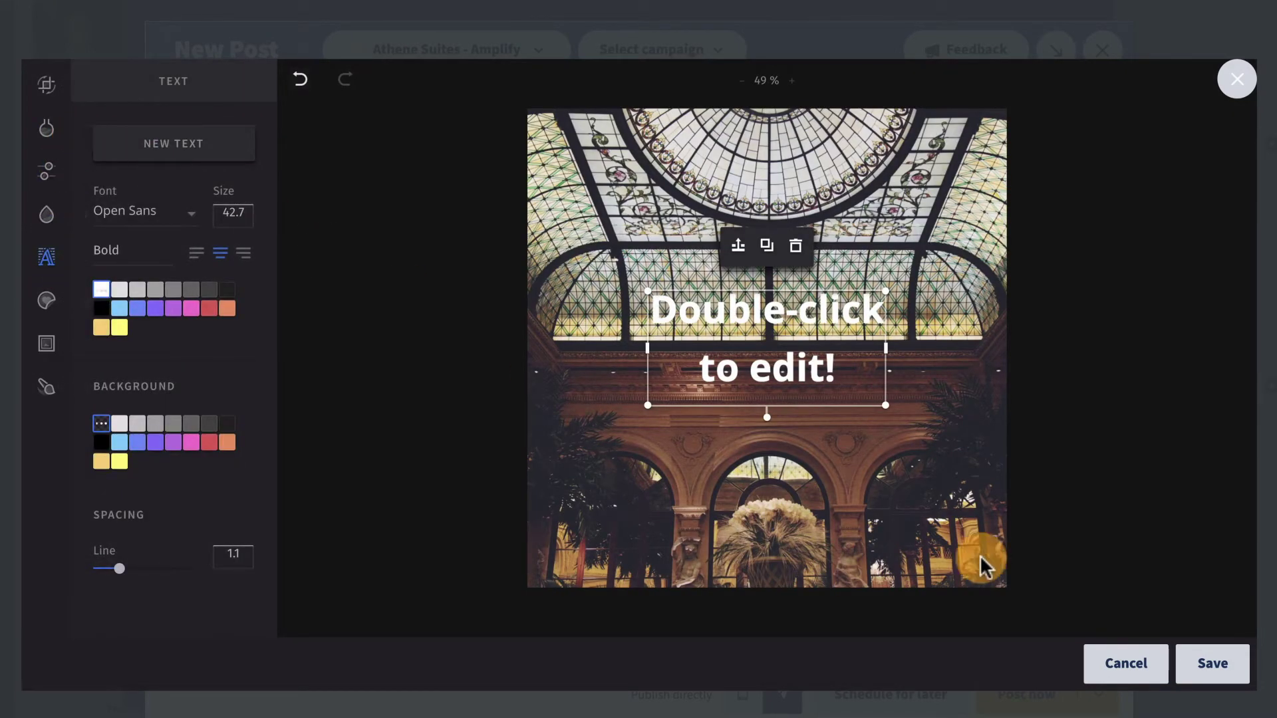
click(1145, 666)
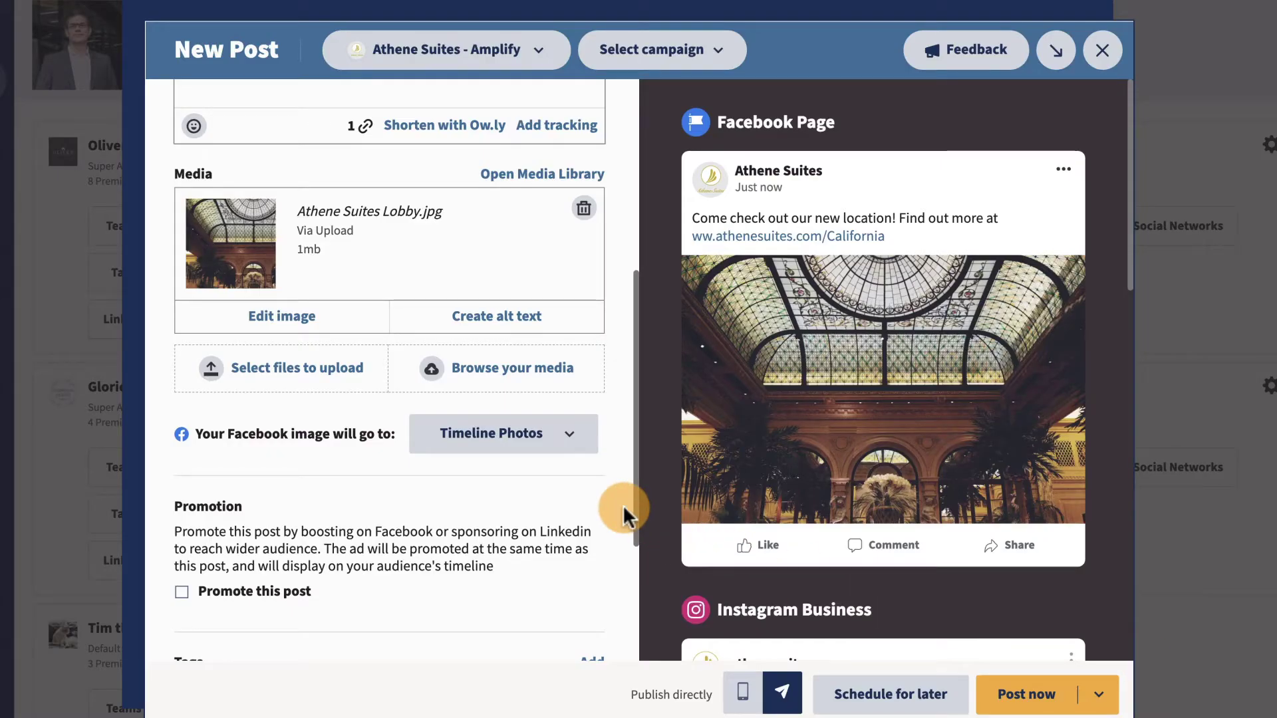
scroll(622, 504, down, 4)
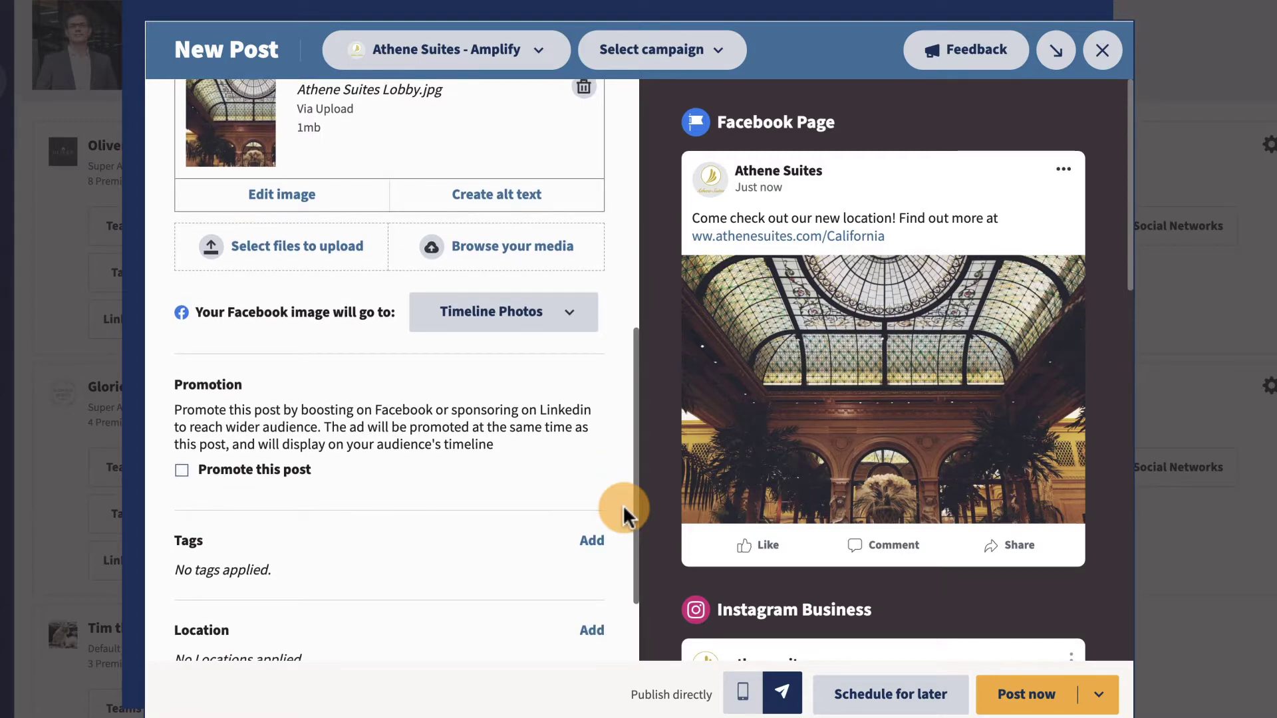
click(538, 306)
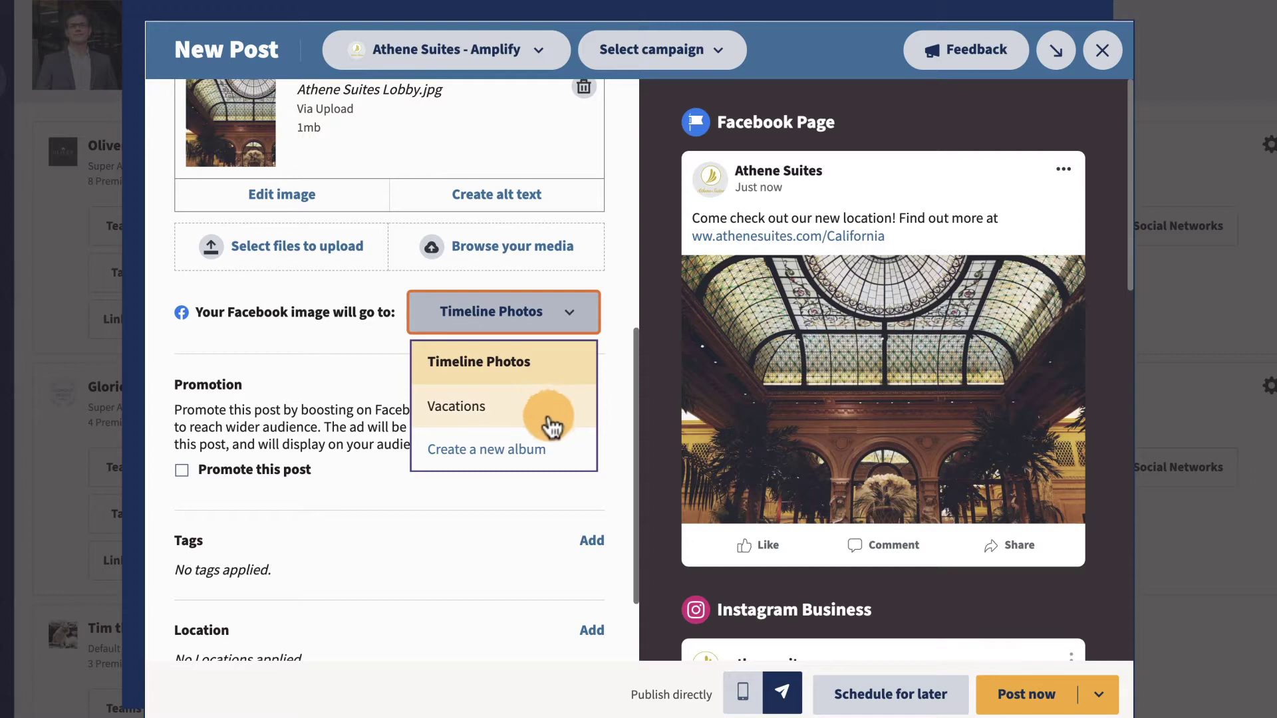
click(577, 493)
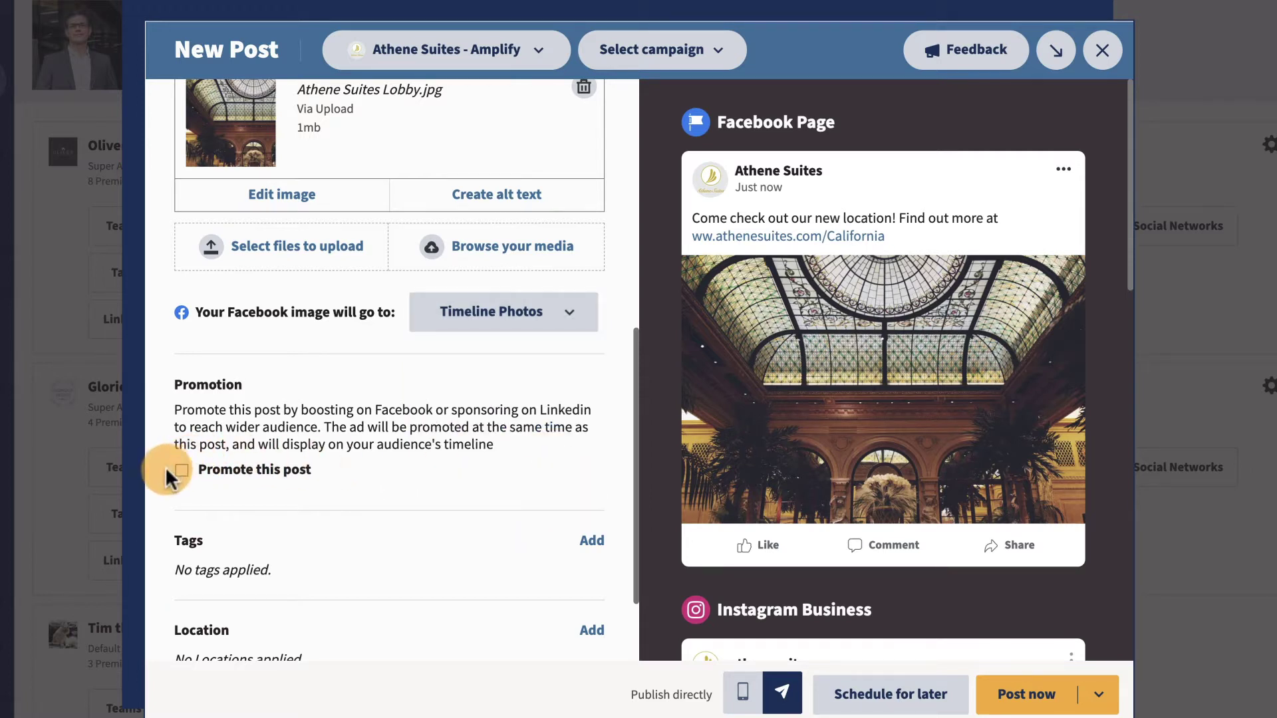
click(182, 471)
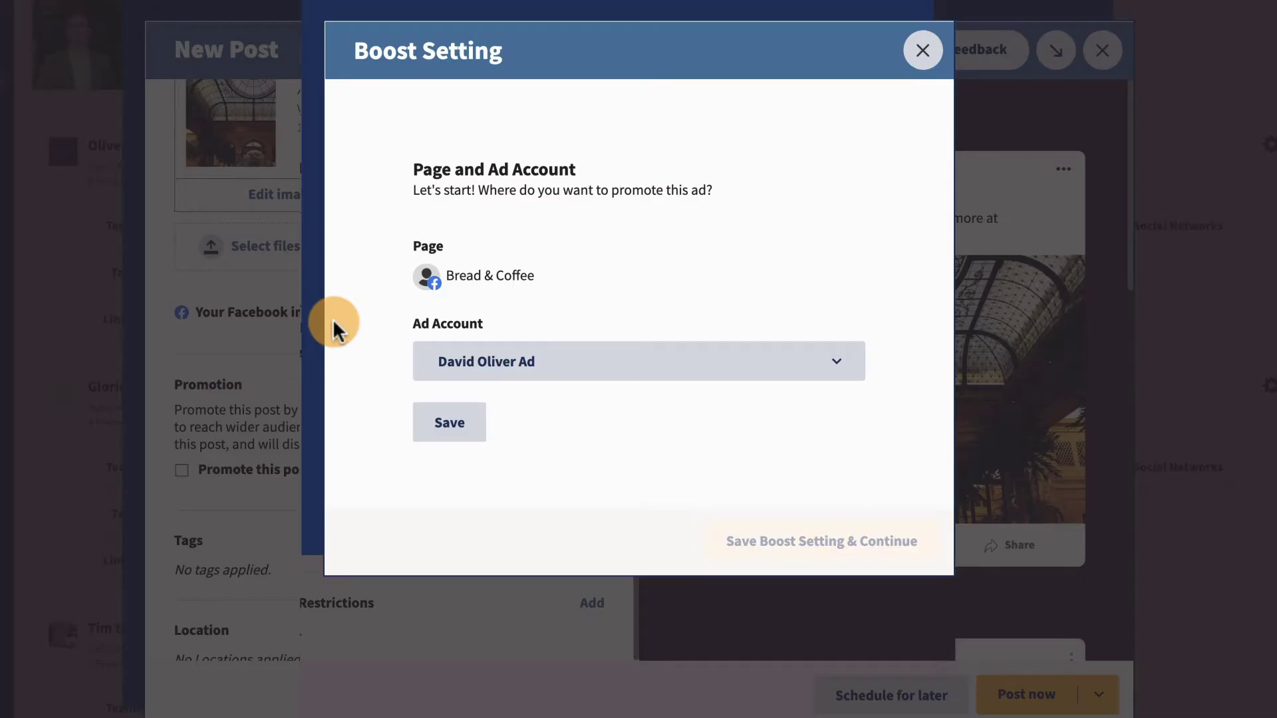
click(450, 424)
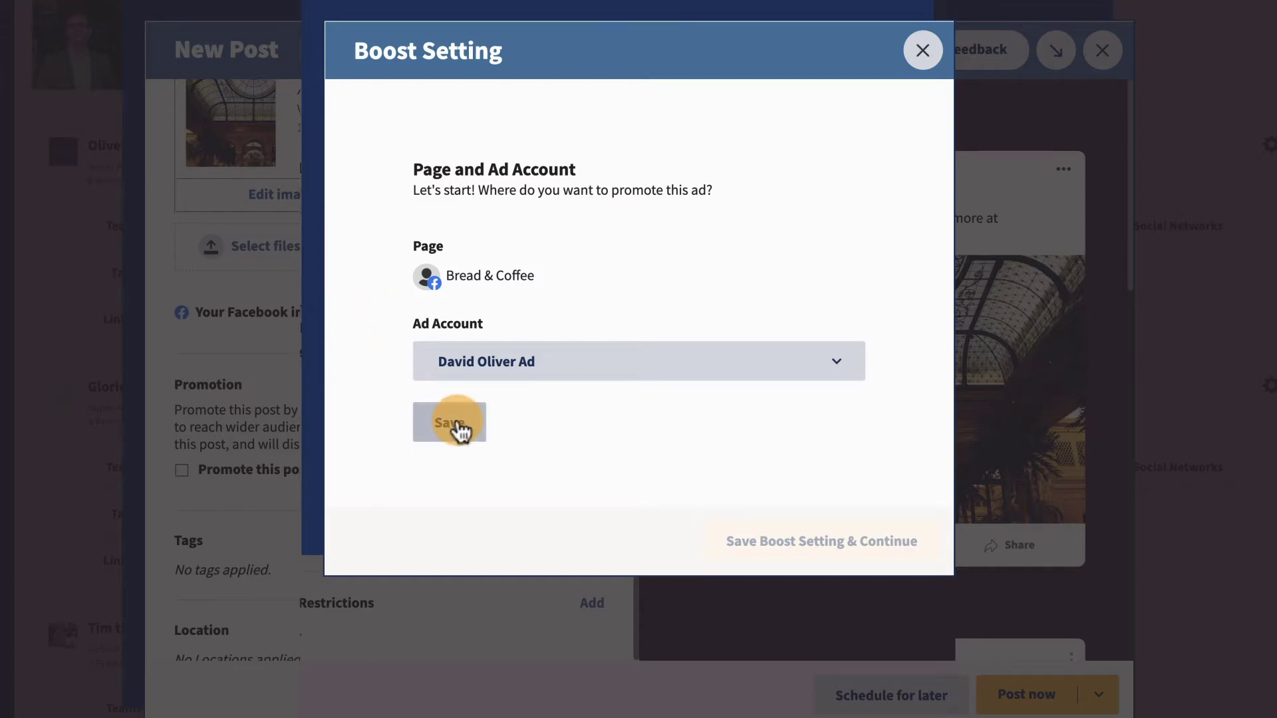
scroll(457, 423, down, 8)
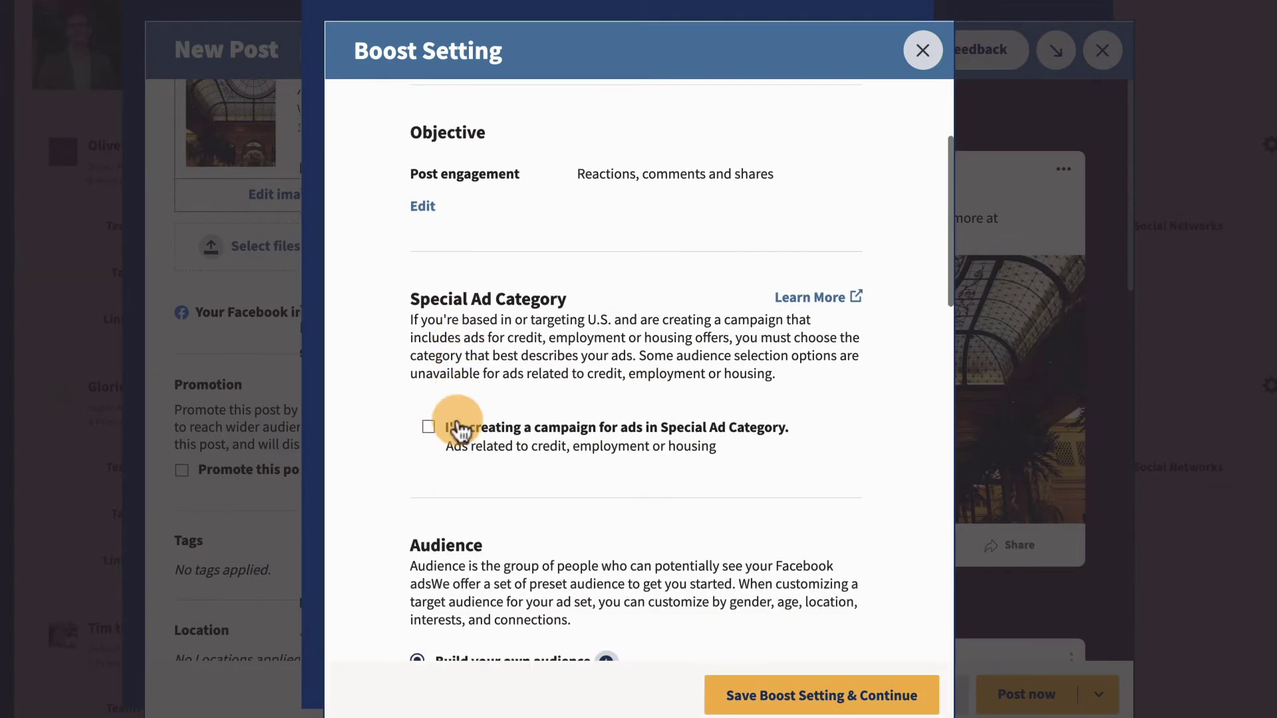
scroll(459, 426, down, 12)
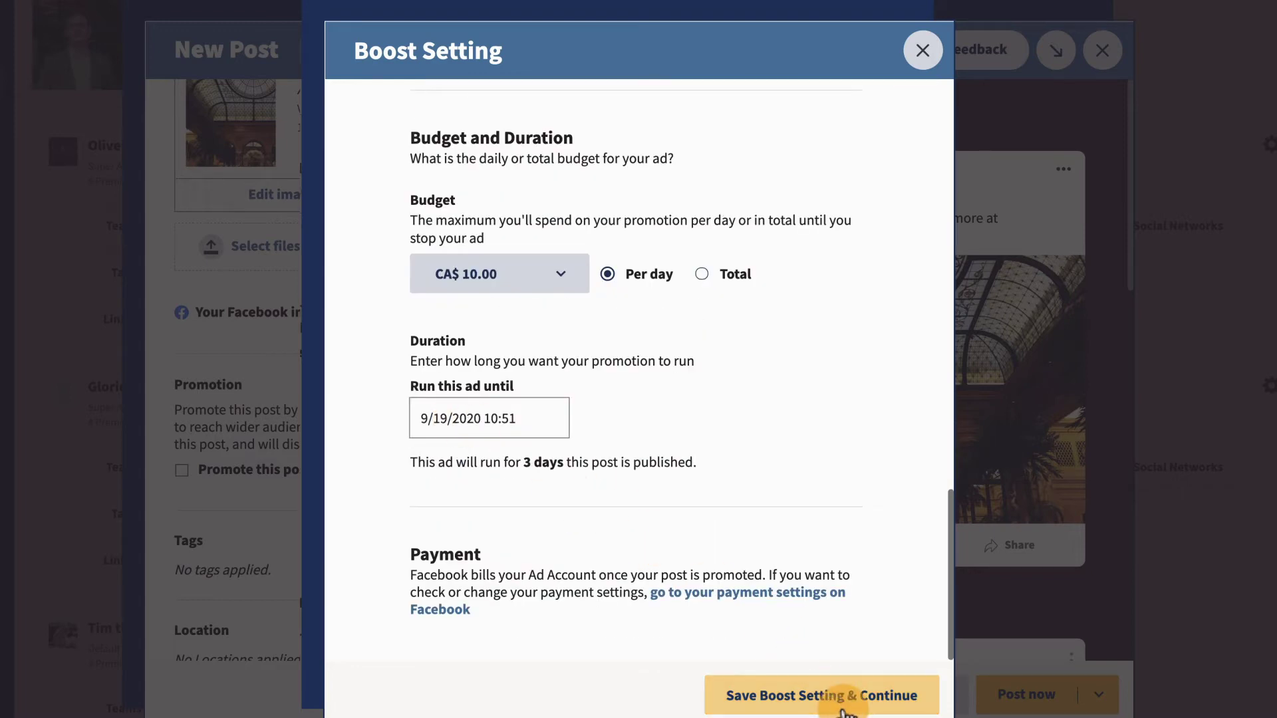
click(922, 50)
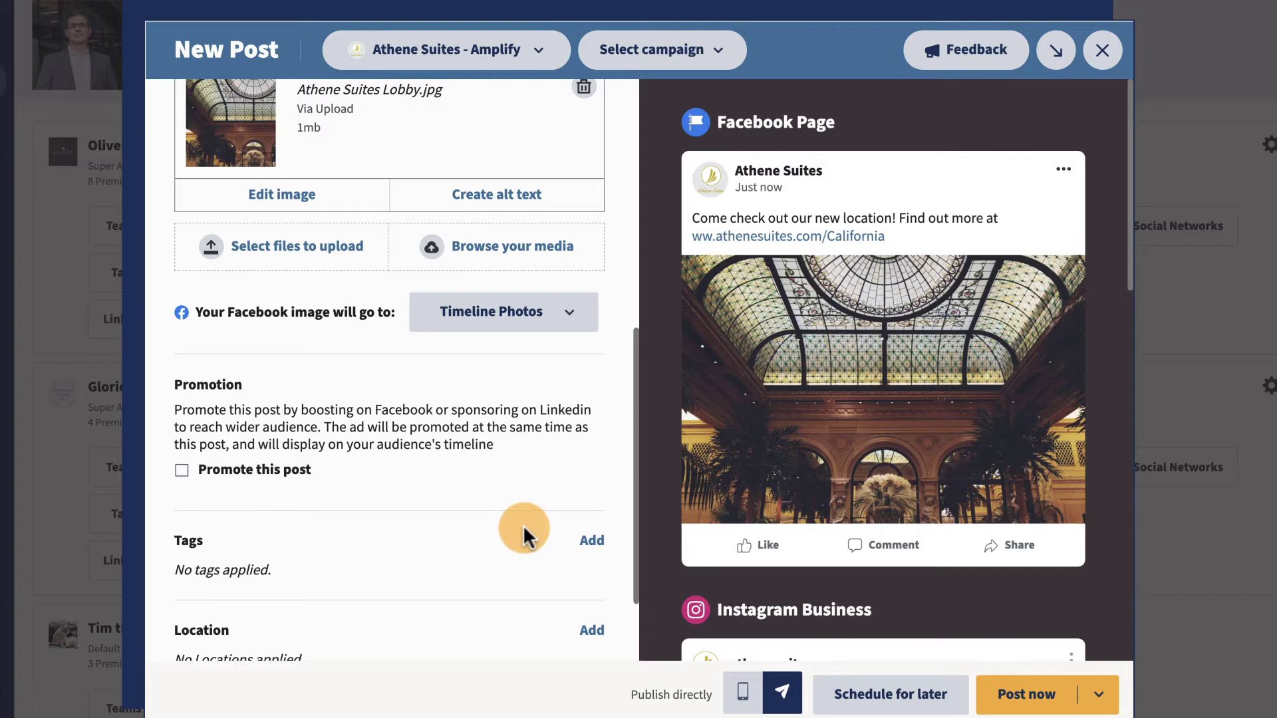
scroll(523, 525, down, 2)
Step: Look at the suggested tags for the post without choosing any
click(594, 469)
scroll(597, 465, down, 3)
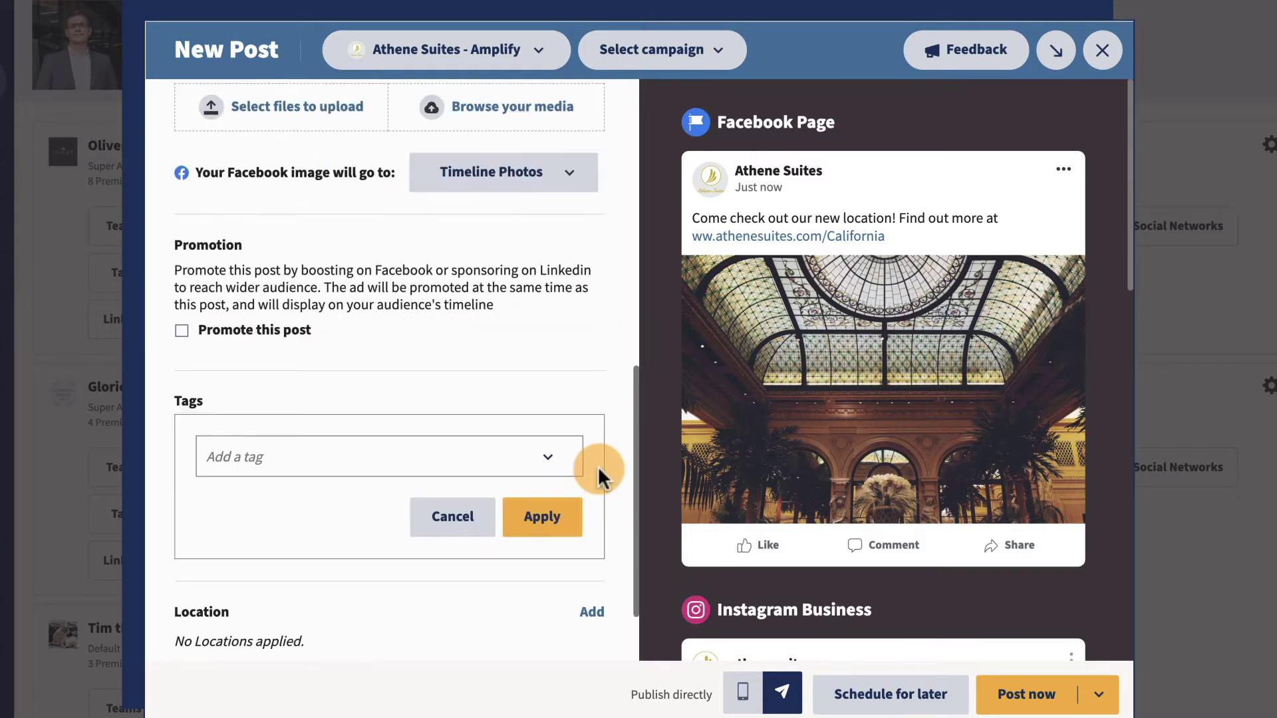
click(528, 423)
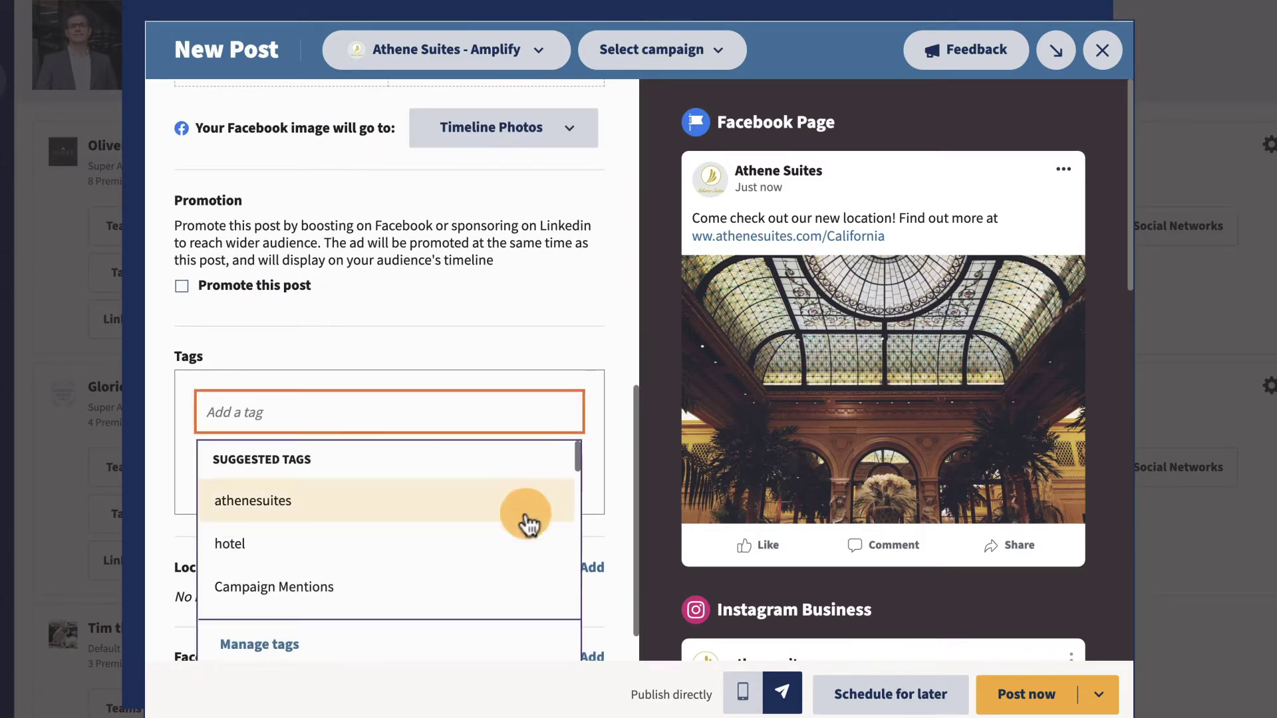
click(545, 322)
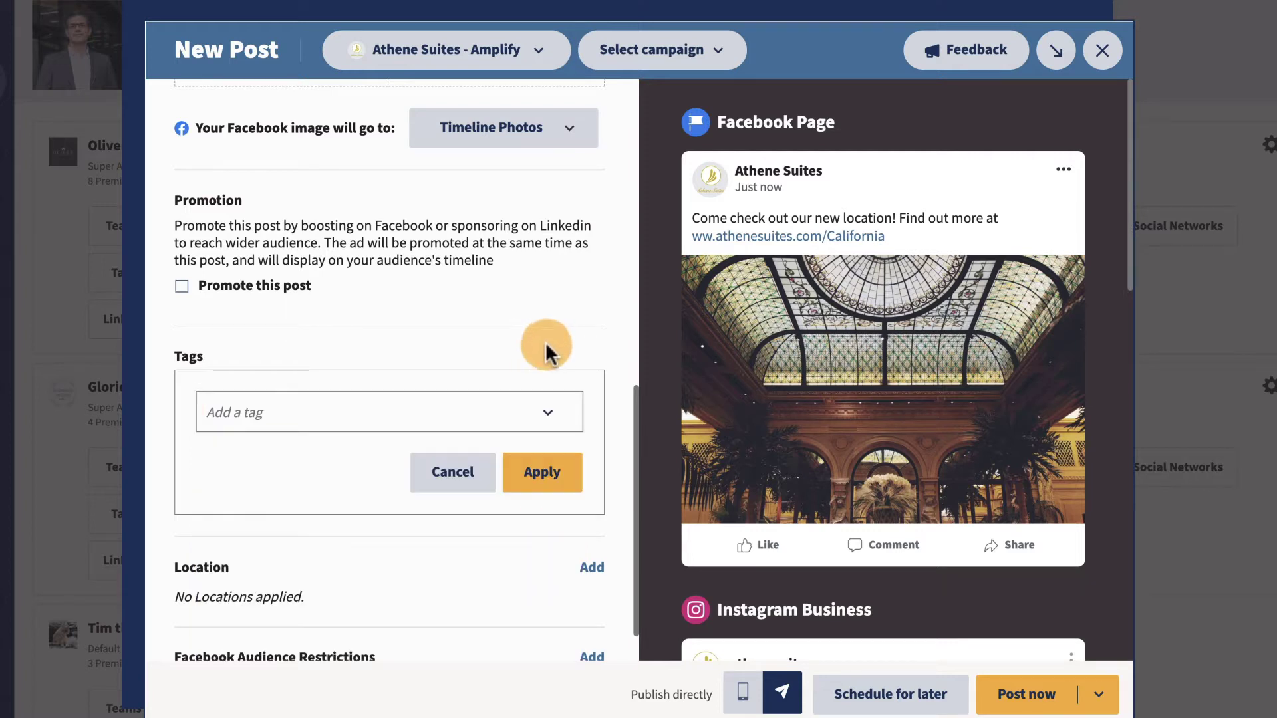
scroll(543, 351, down, 2)
Step: Set the Facebook location to Los Angeles, California and apply it
click(593, 514)
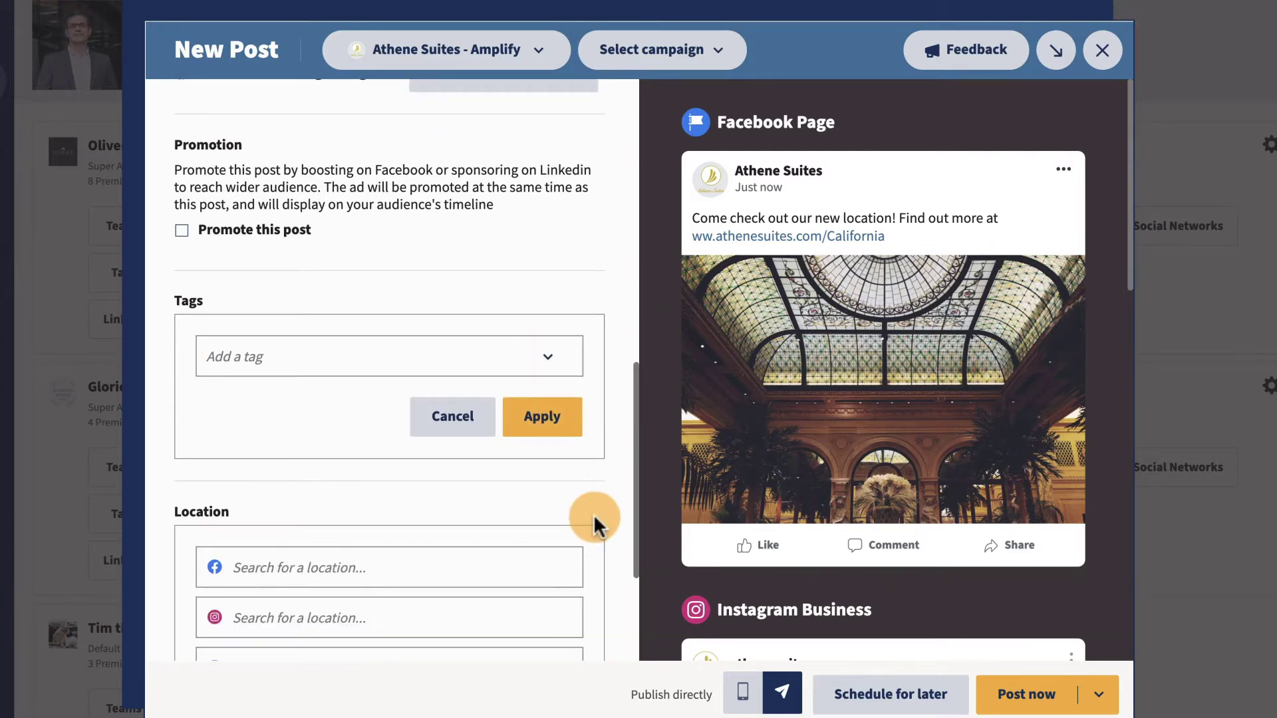
scroll(593, 513, down, 2)
click(527, 482)
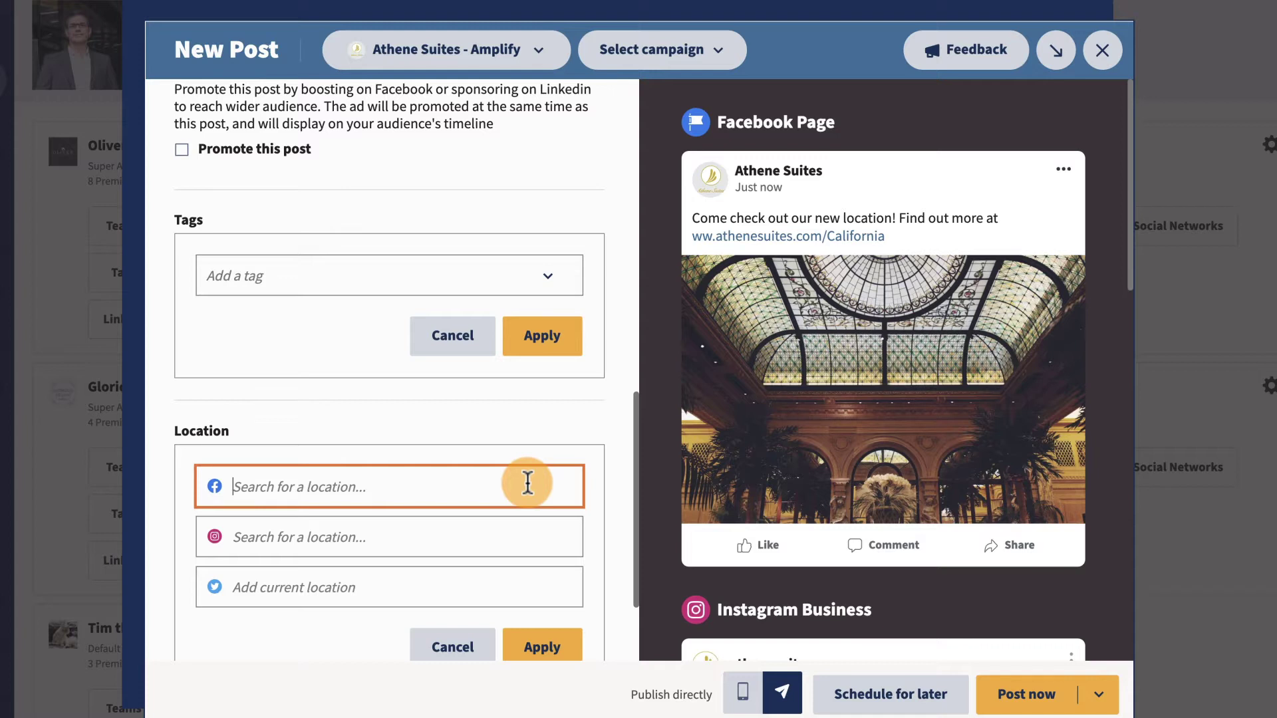
text(los an)
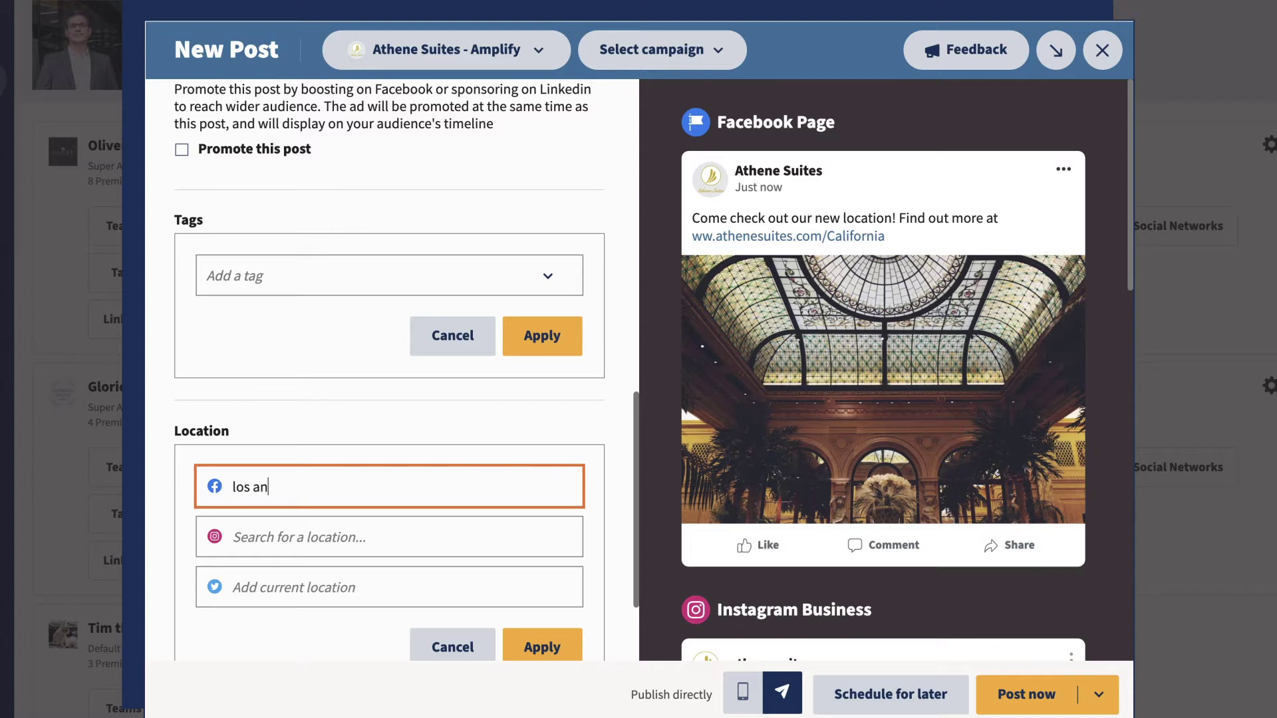
text(geles)
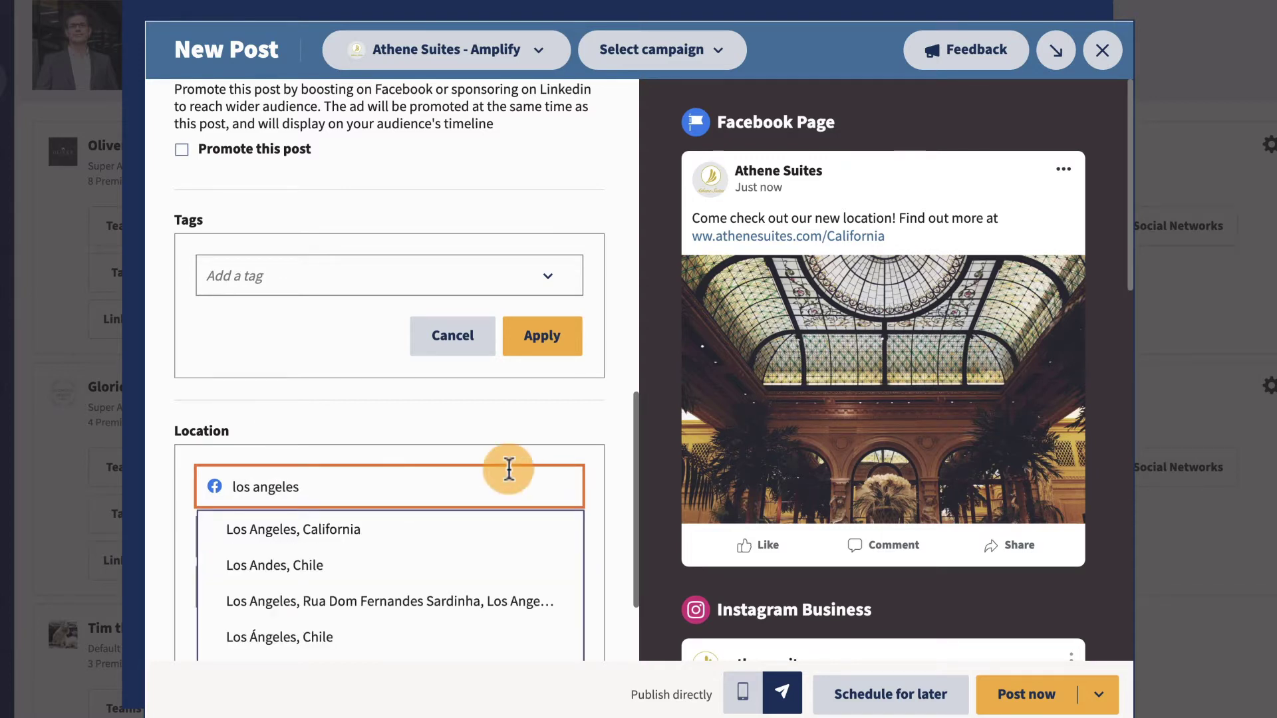
click(493, 531)
scroll(601, 441, down, 2)
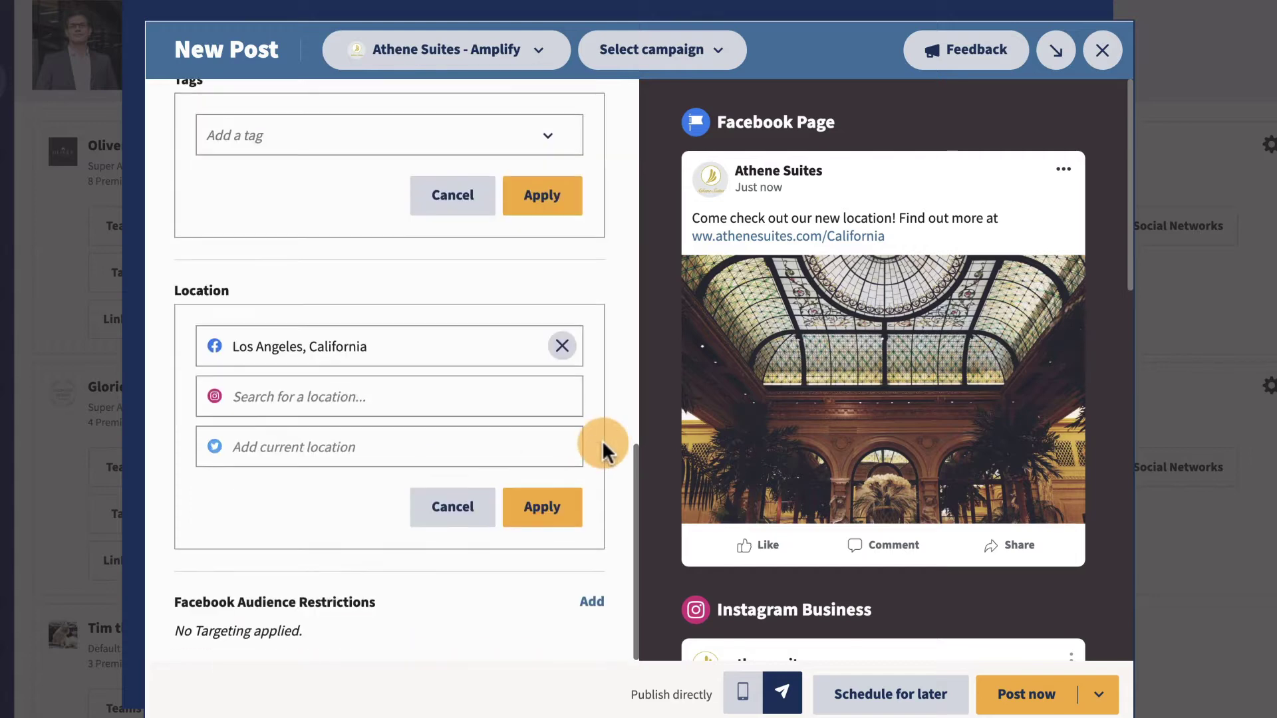
click(557, 507)
Step: Apply Facebook Audience Restrictions with no targeting and close the tag editor
click(591, 601)
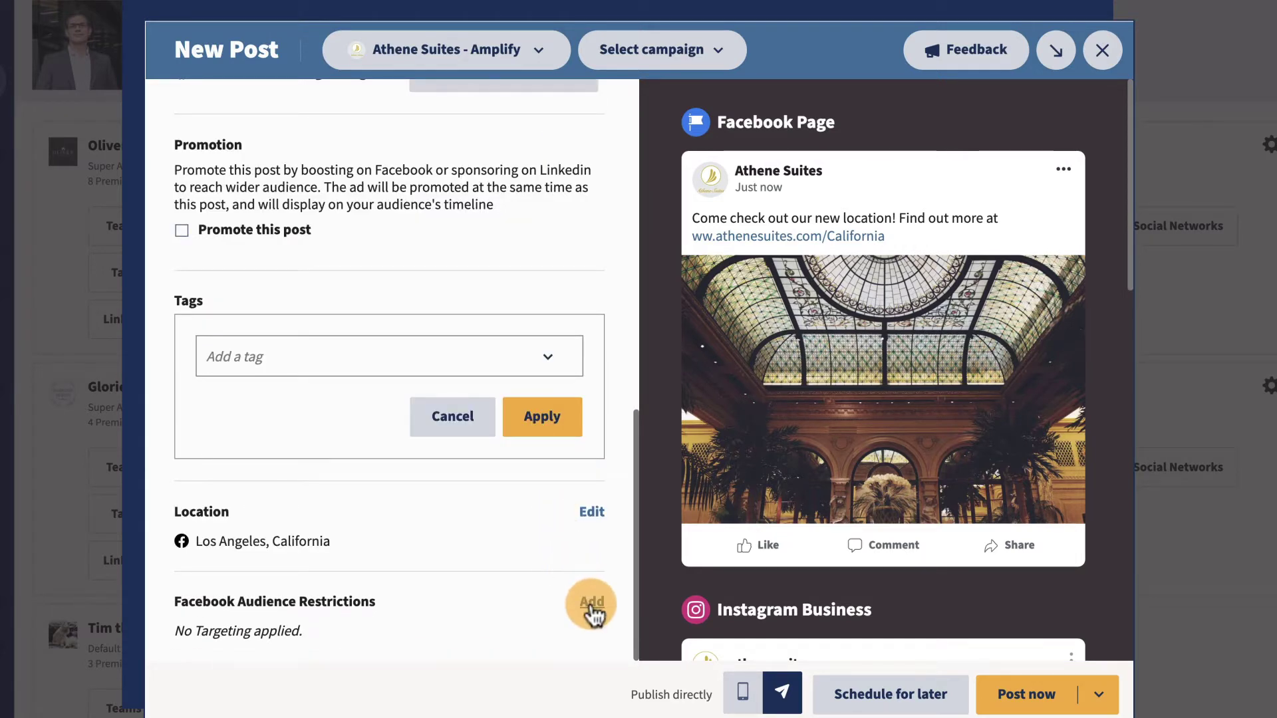
scroll(608, 421, down, 2)
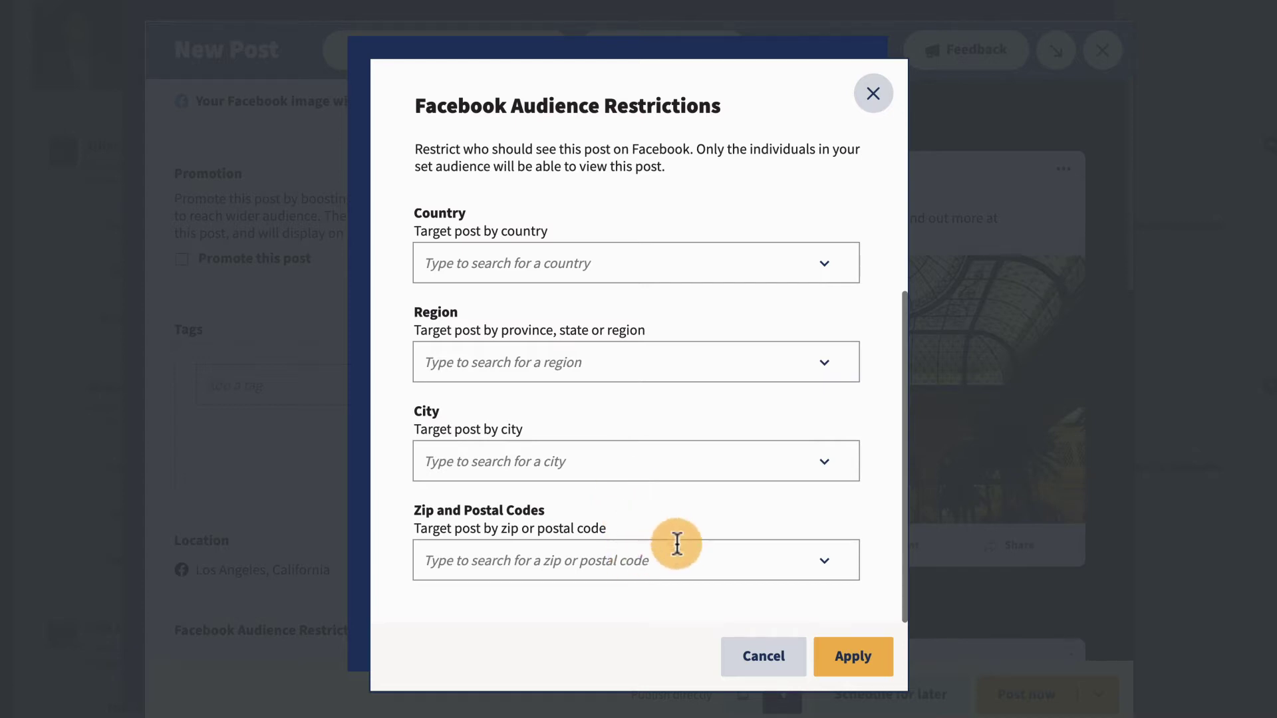
click(818, 660)
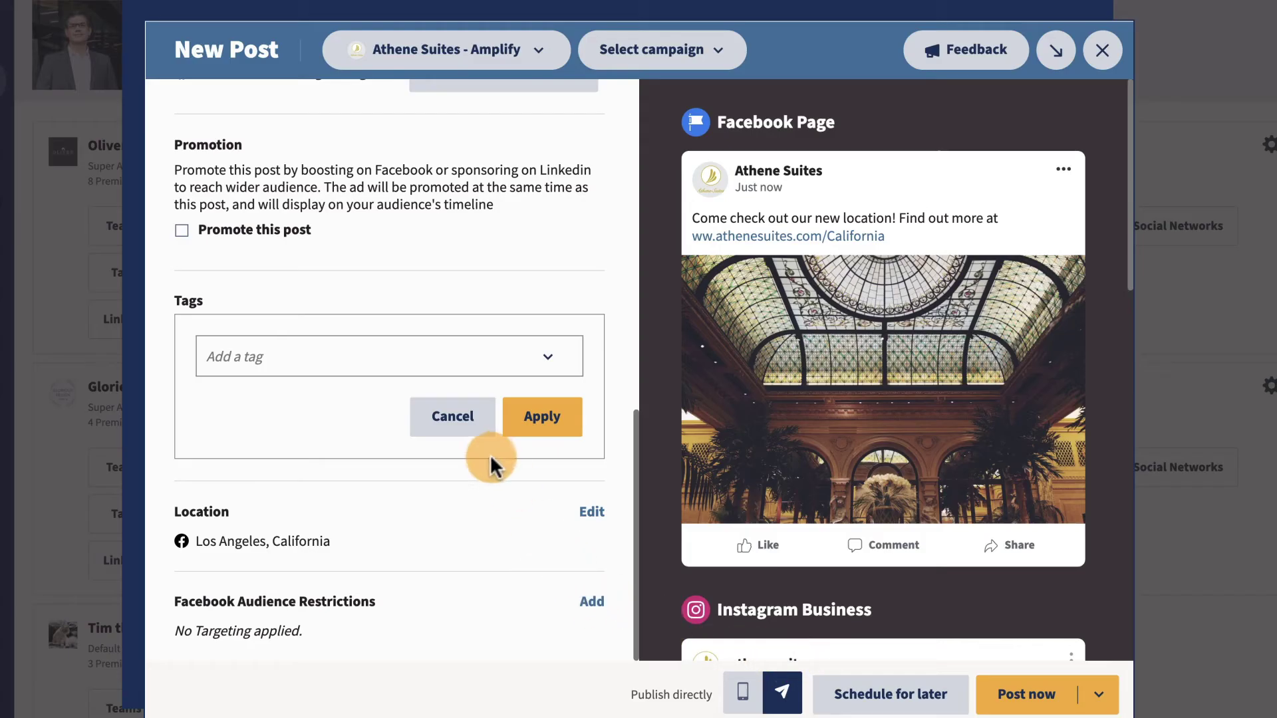
click(480, 420)
scroll(480, 421, up, 10)
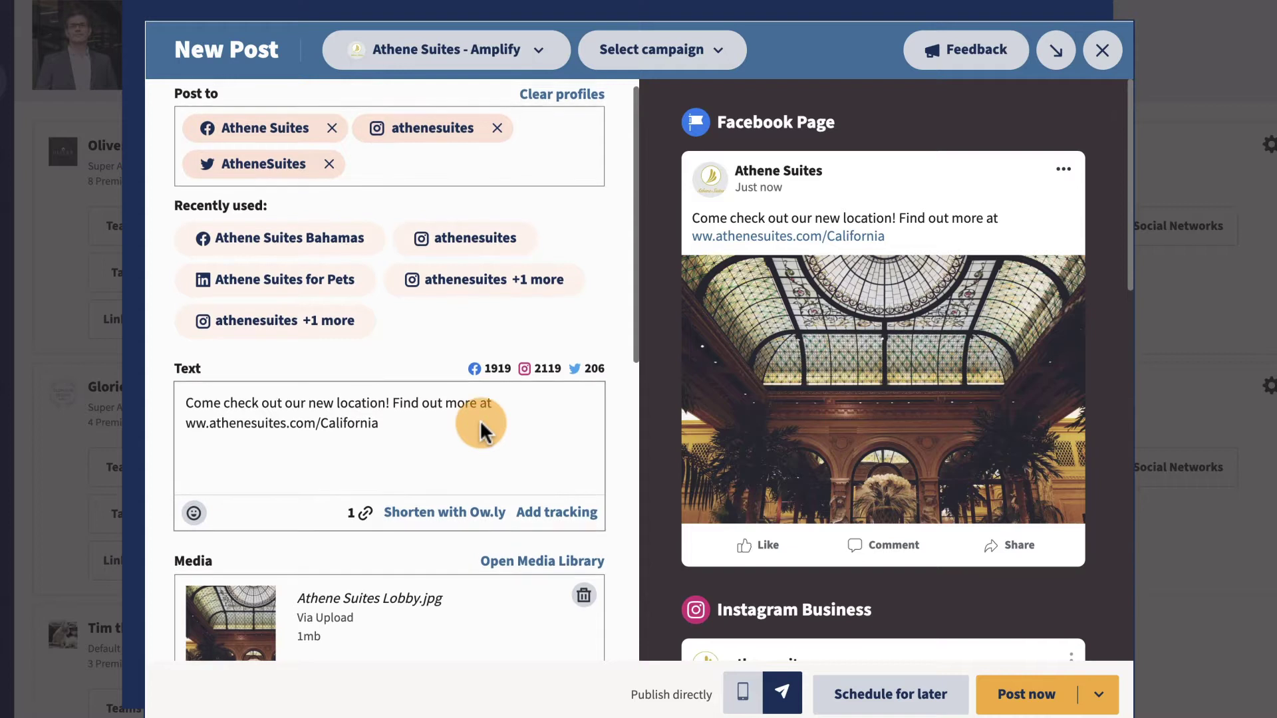
Step: Change publishing from Post now to Schedule for later, proposing Fri, Sep 11 at 10:10AM
click(1101, 695)
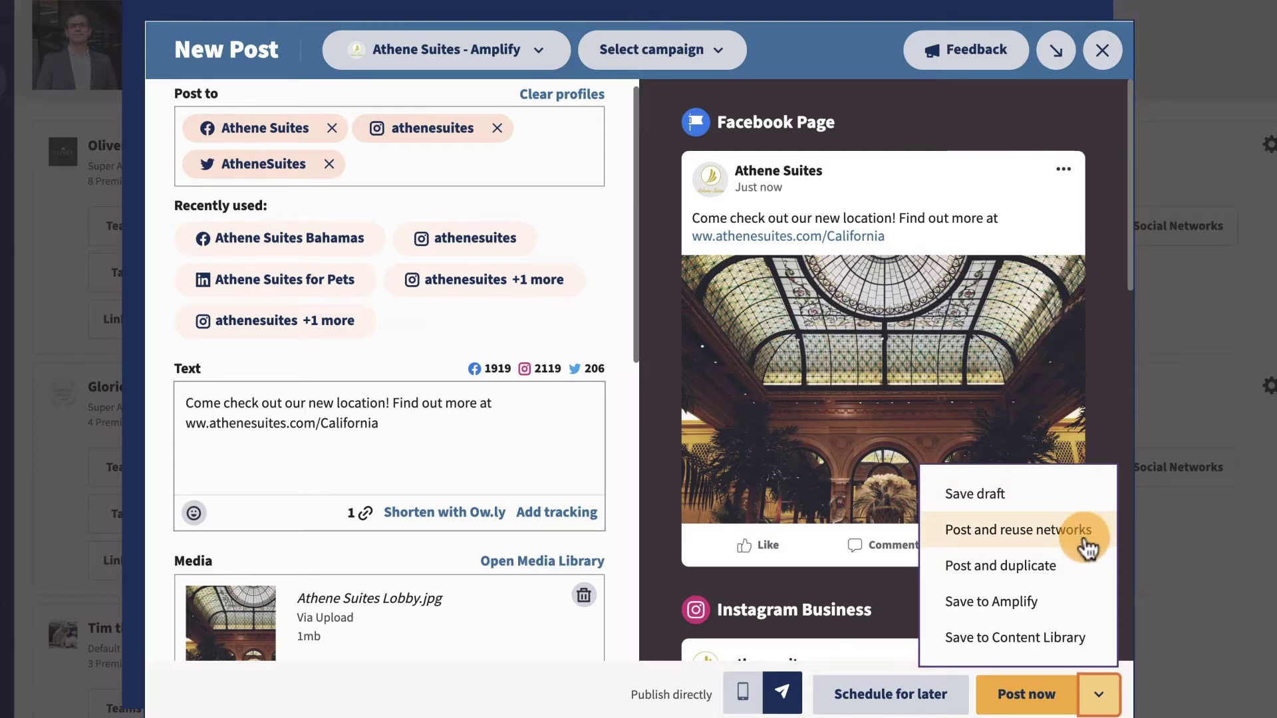
click(924, 698)
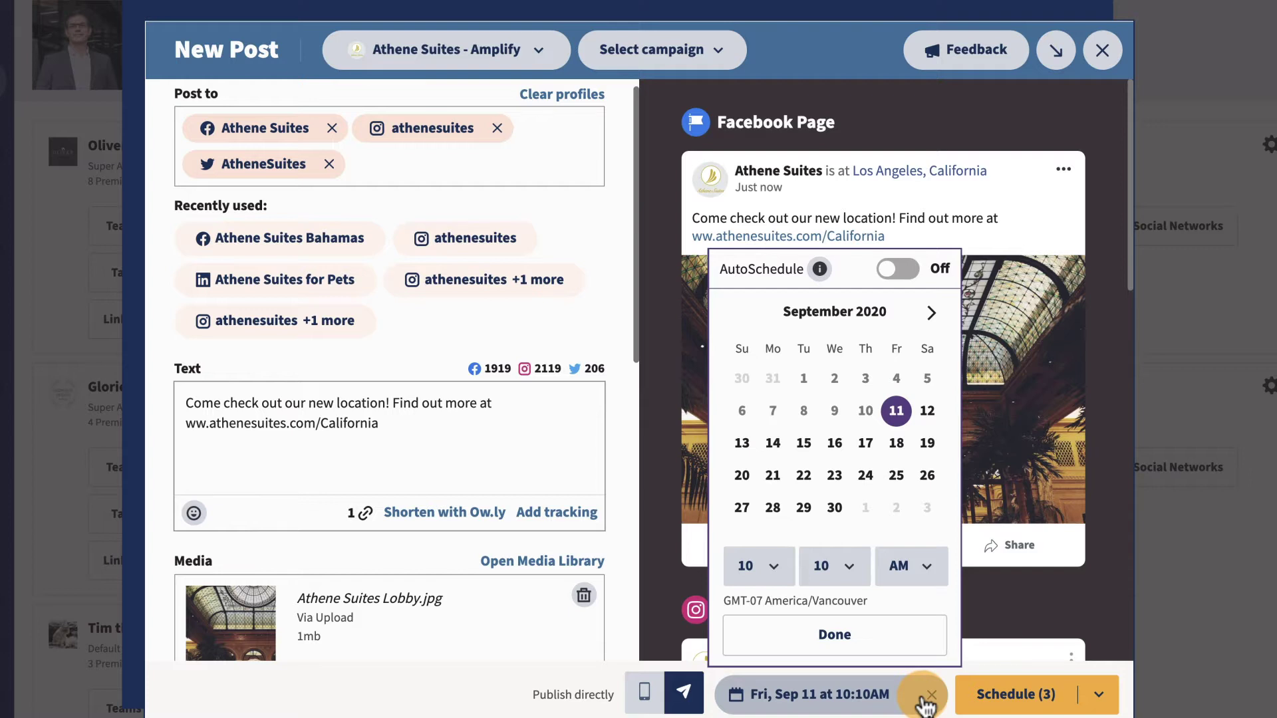
Step: Try AutoSchedule and its settings, then close them and reopen the scheduling popup
click(835, 445)
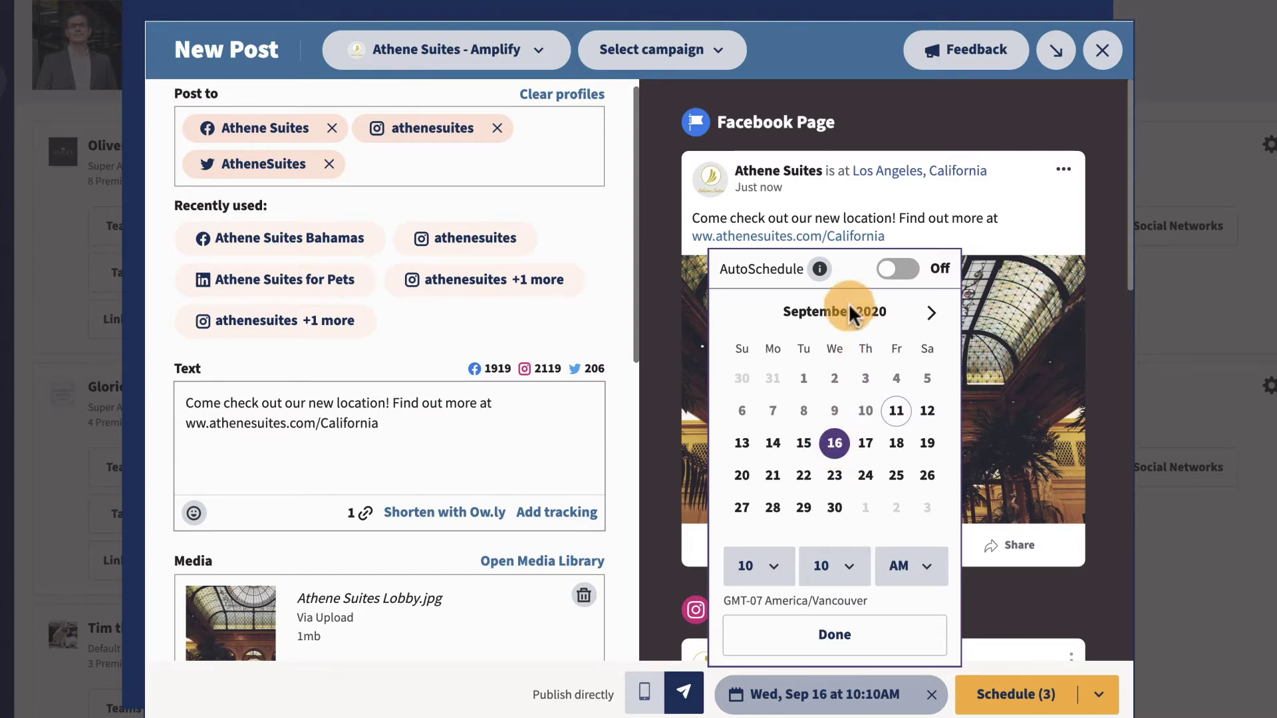
click(892, 267)
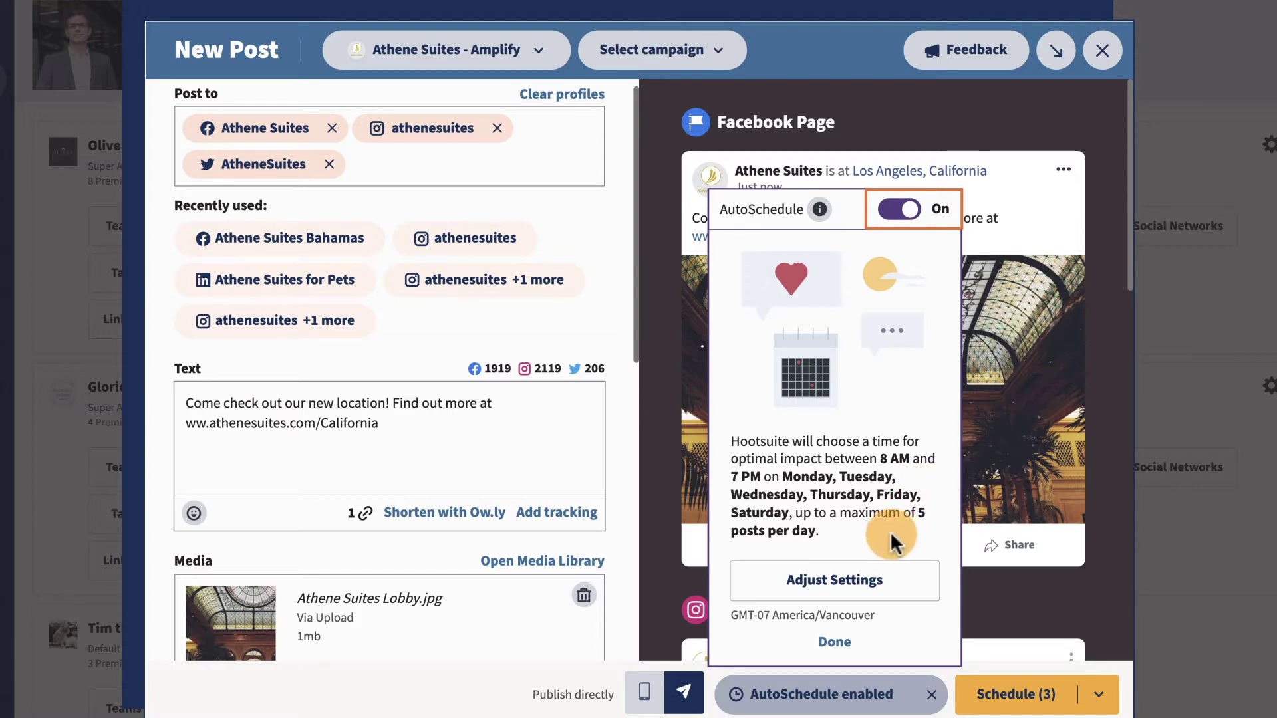
click(842, 591)
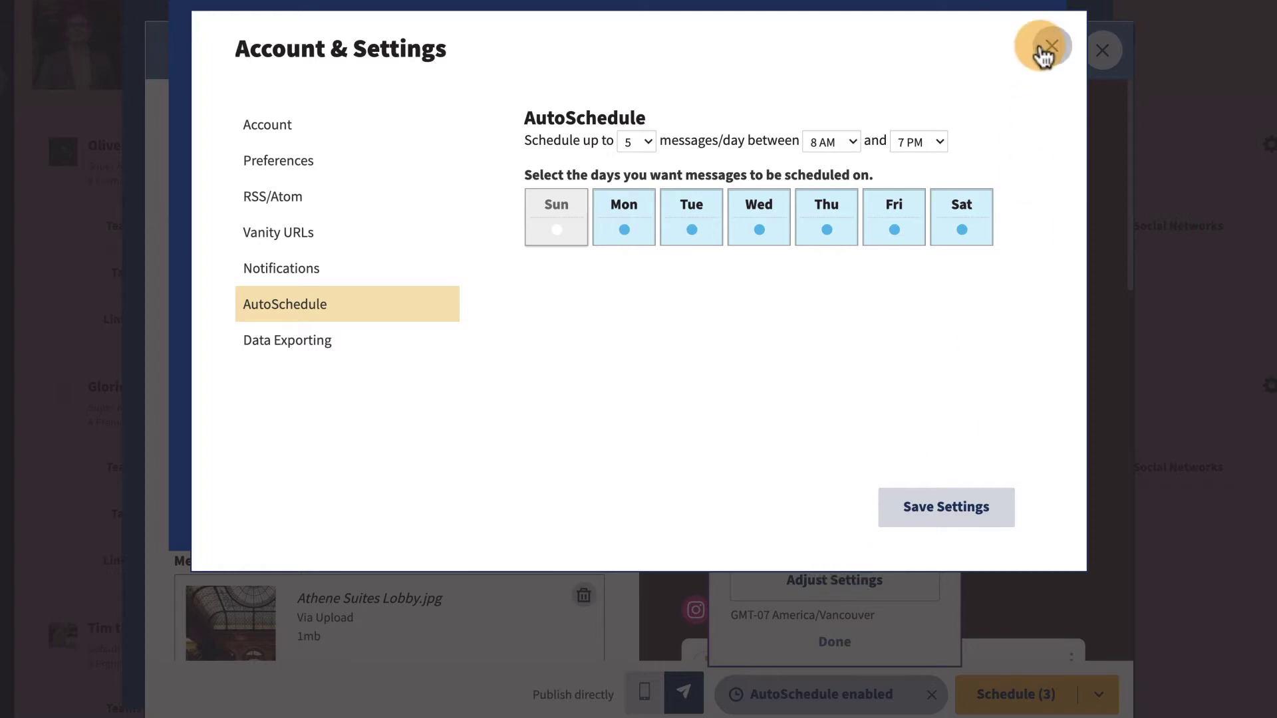
click(1051, 47)
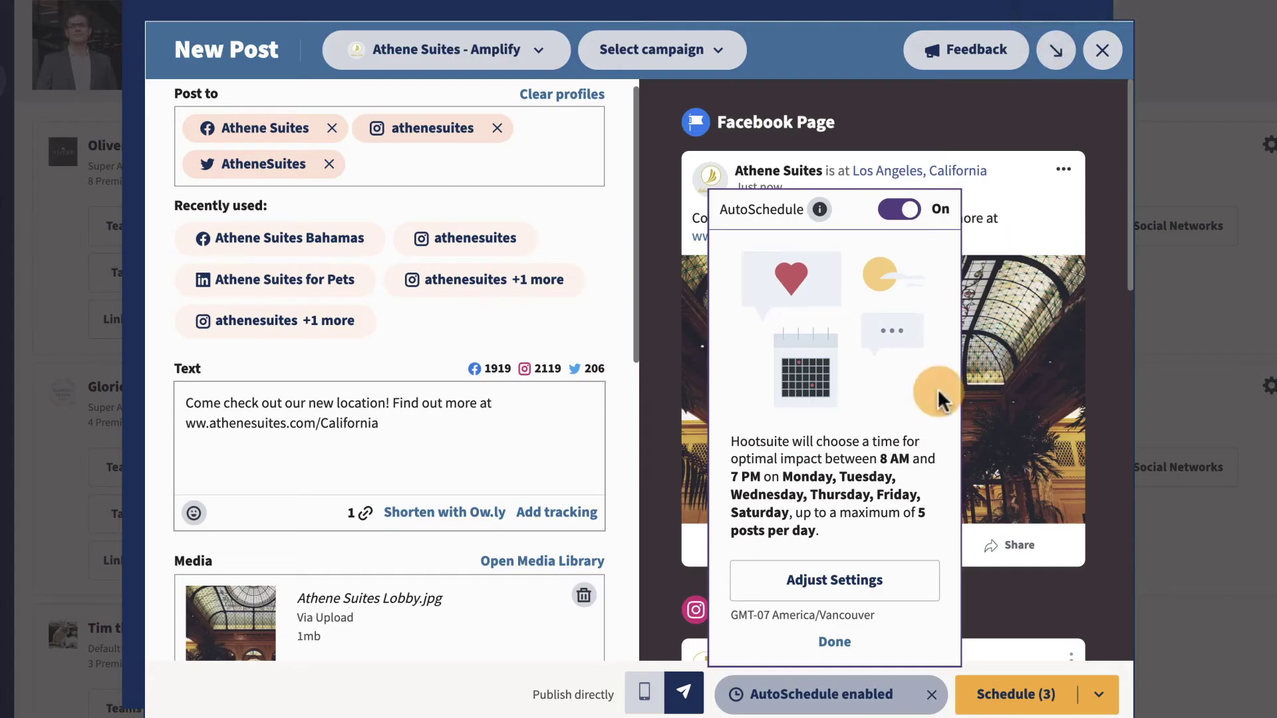
click(827, 642)
click(827, 692)
Step: Turn AutoSchedule off and schedule all 3 messages for Tue, Sep 15 at 10:10AM
click(899, 209)
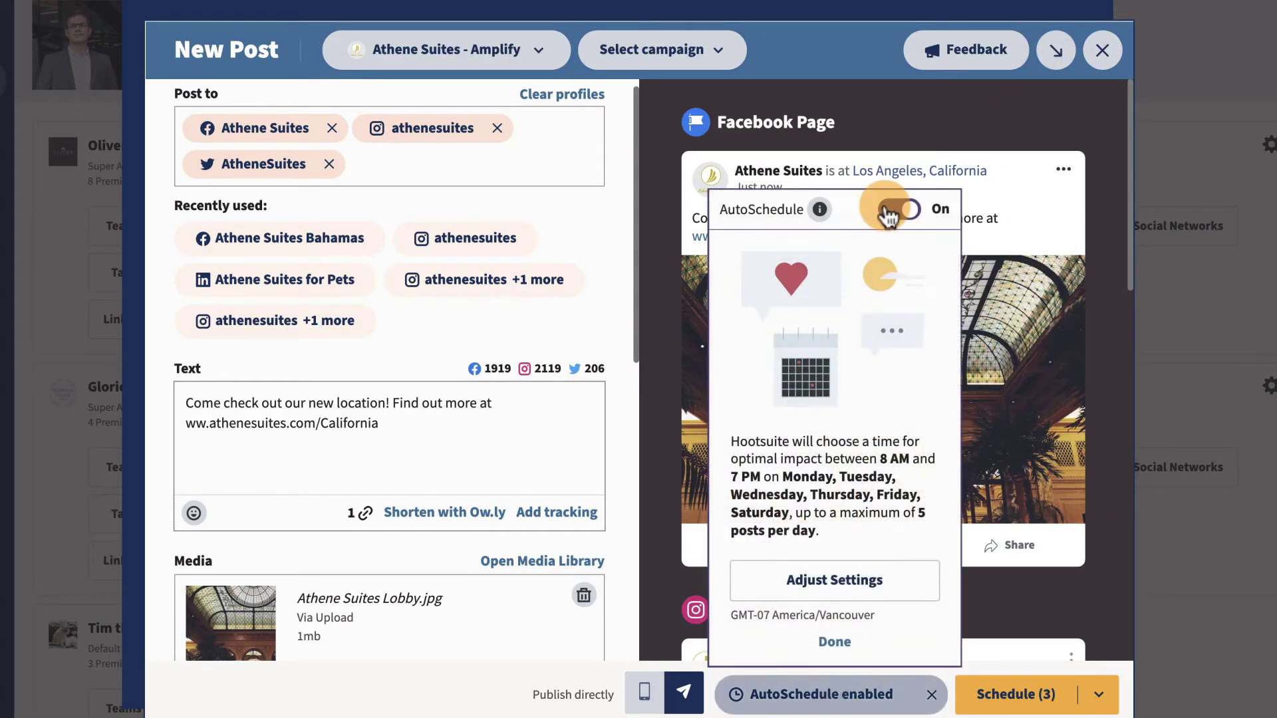
click(803, 443)
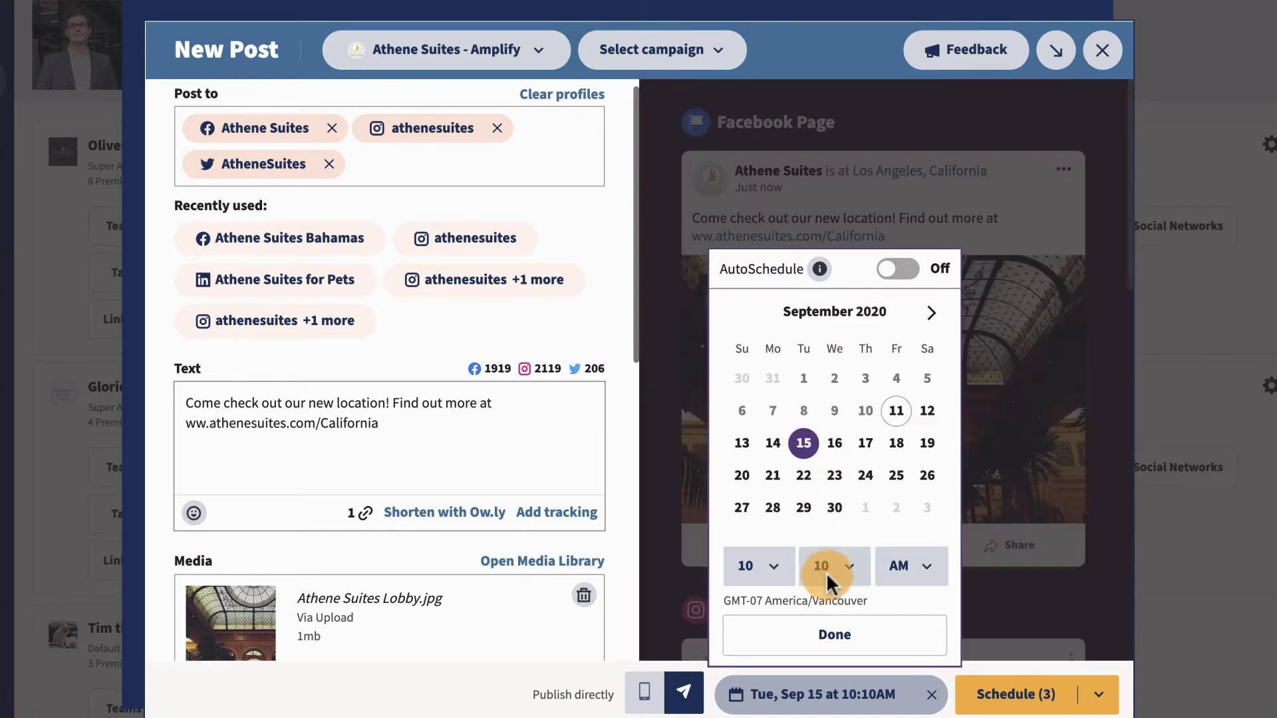
click(837, 636)
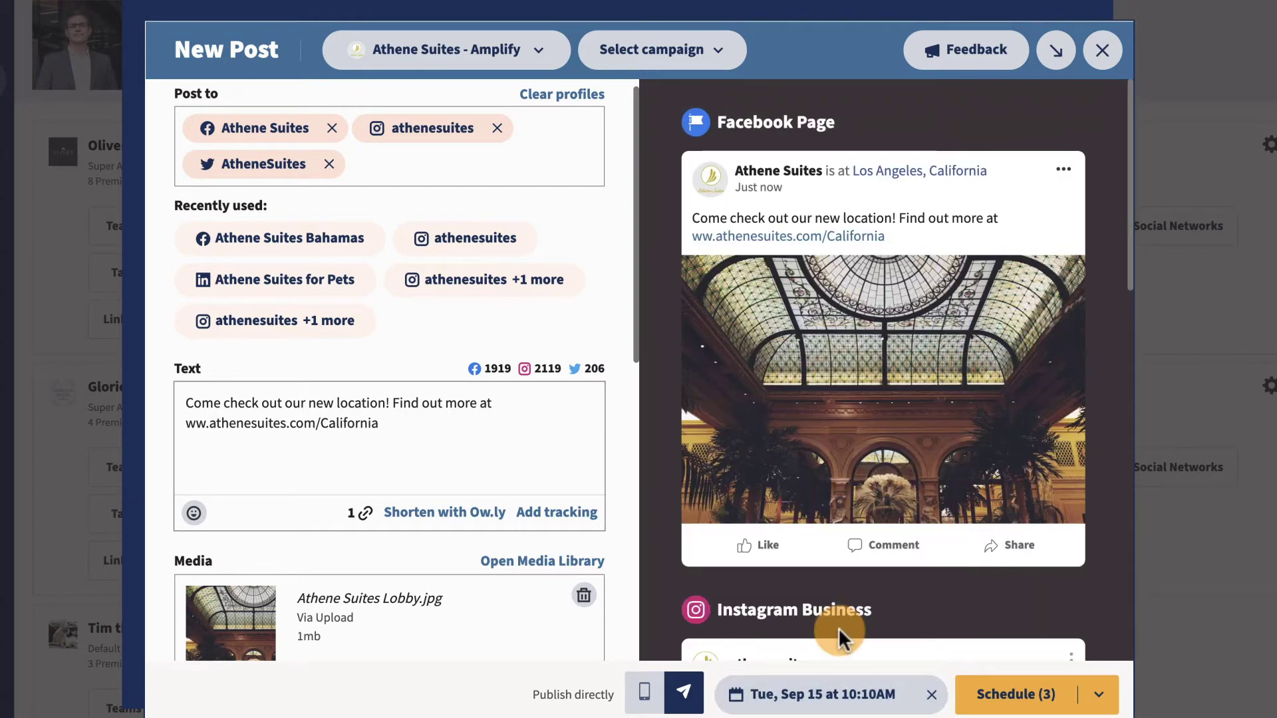
click(998, 693)
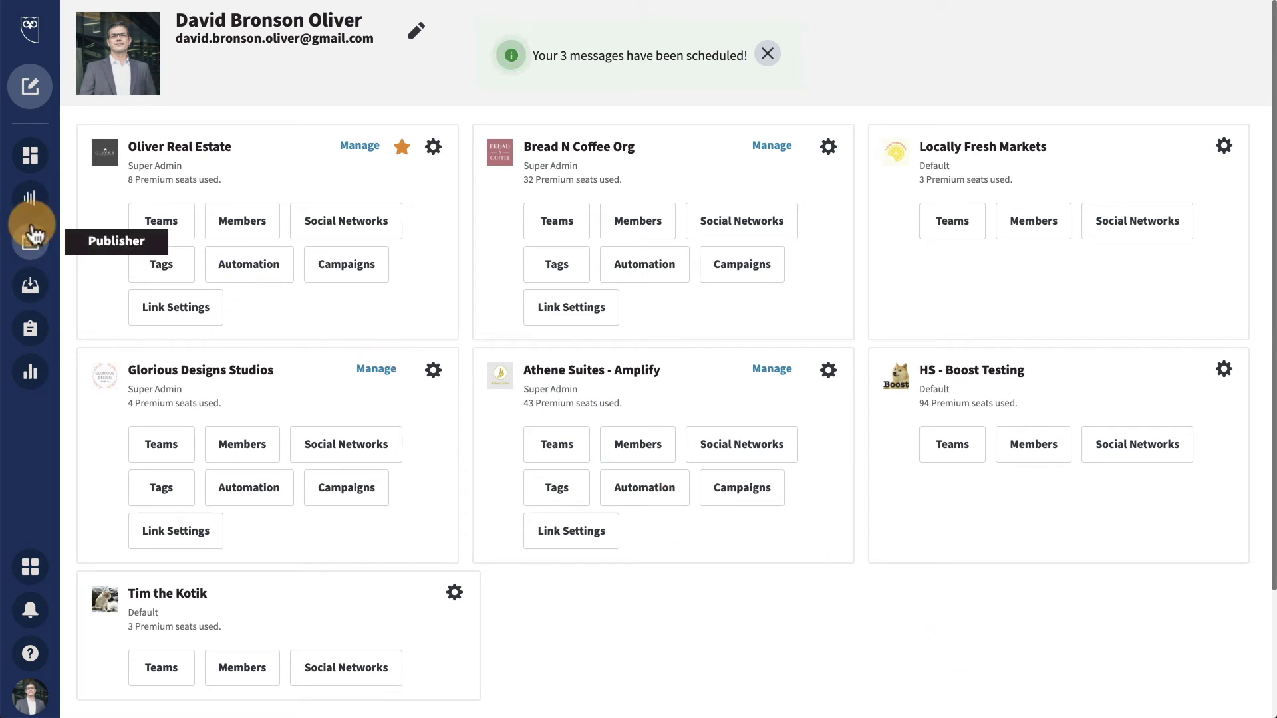
Step: Open the Publisher planner on the week of Sep 13–19, 2020
click(32, 233)
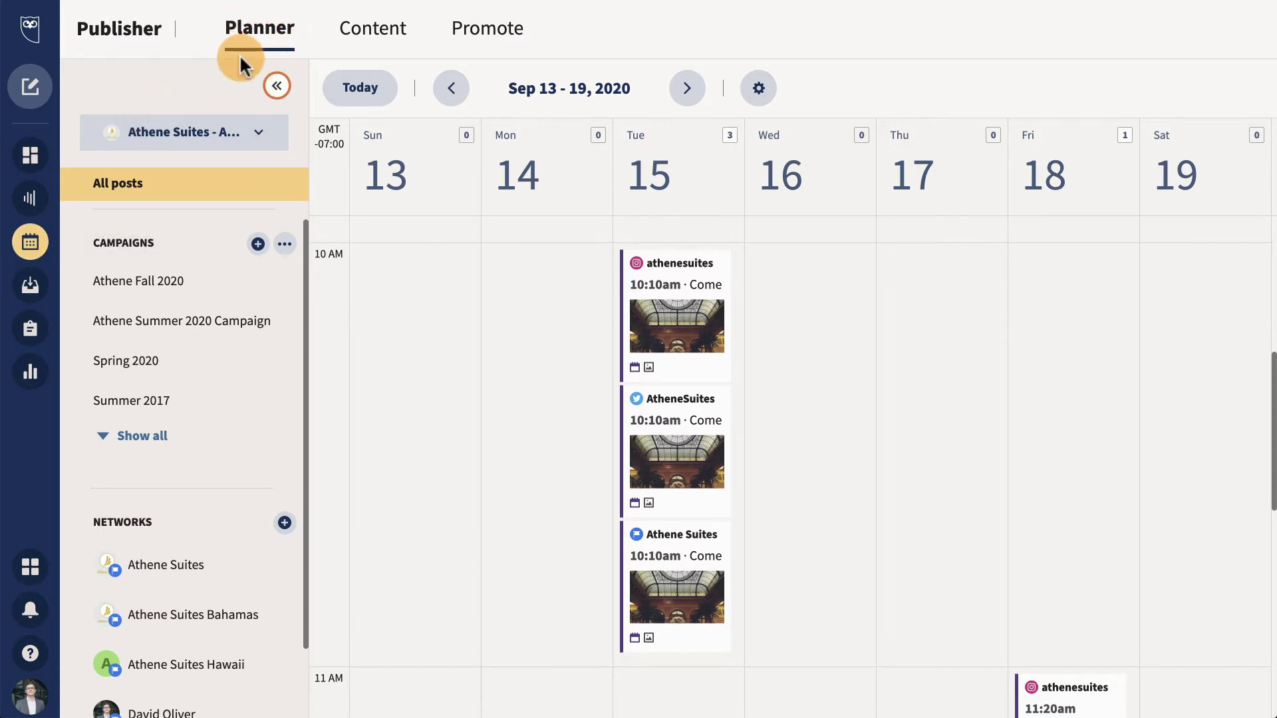
Step: Preview Tuesday's Instagram post and open it for editing, then discard the edits
drag(669, 324, 665, 319)
click(665, 319)
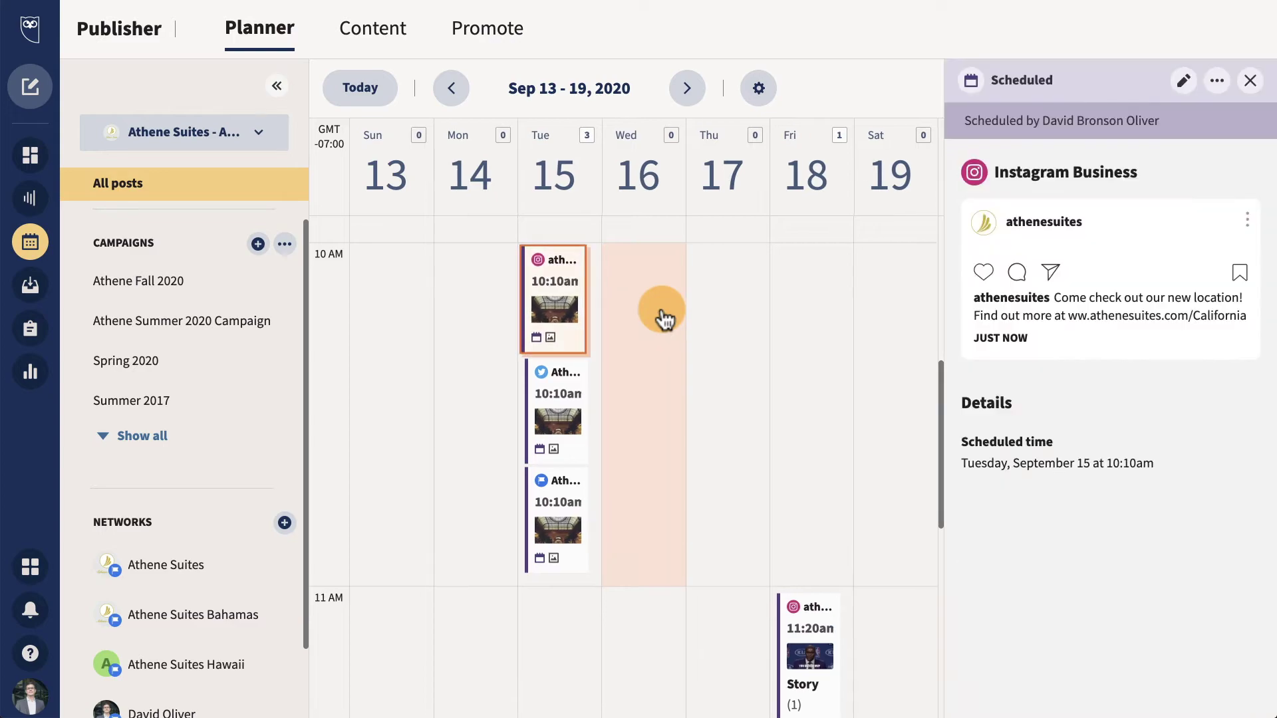
click(1181, 85)
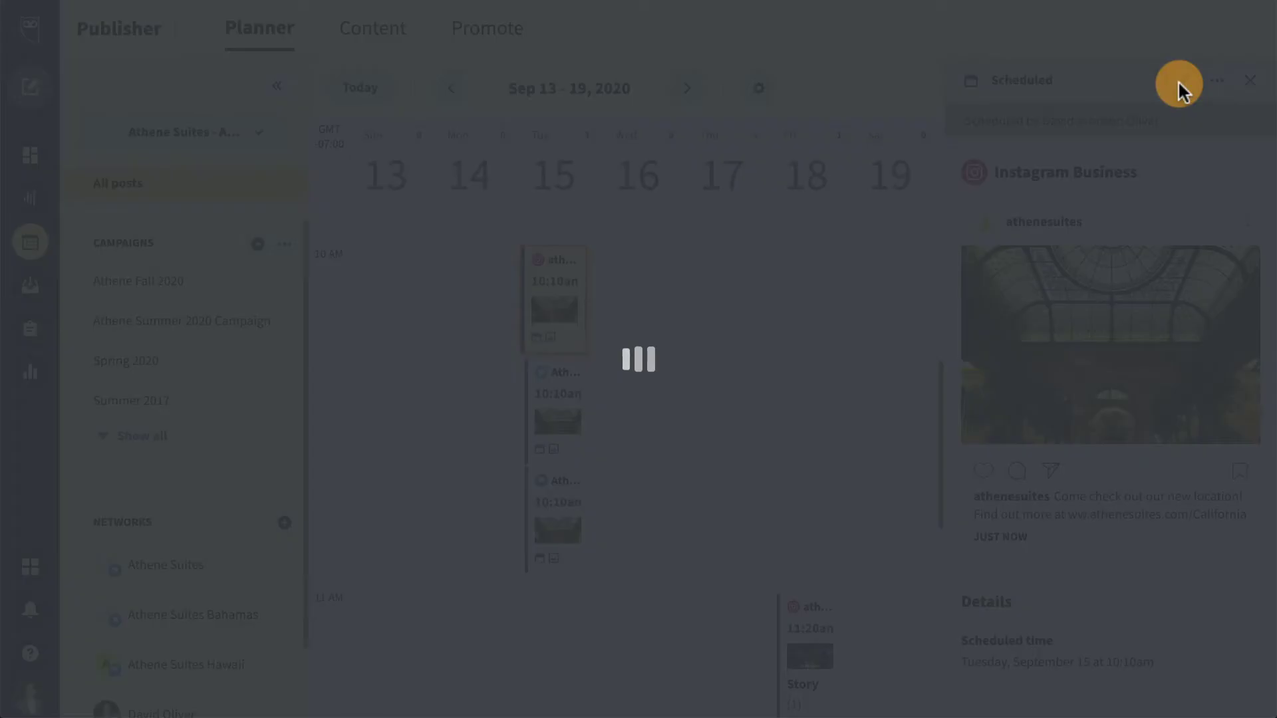
click(1068, 57)
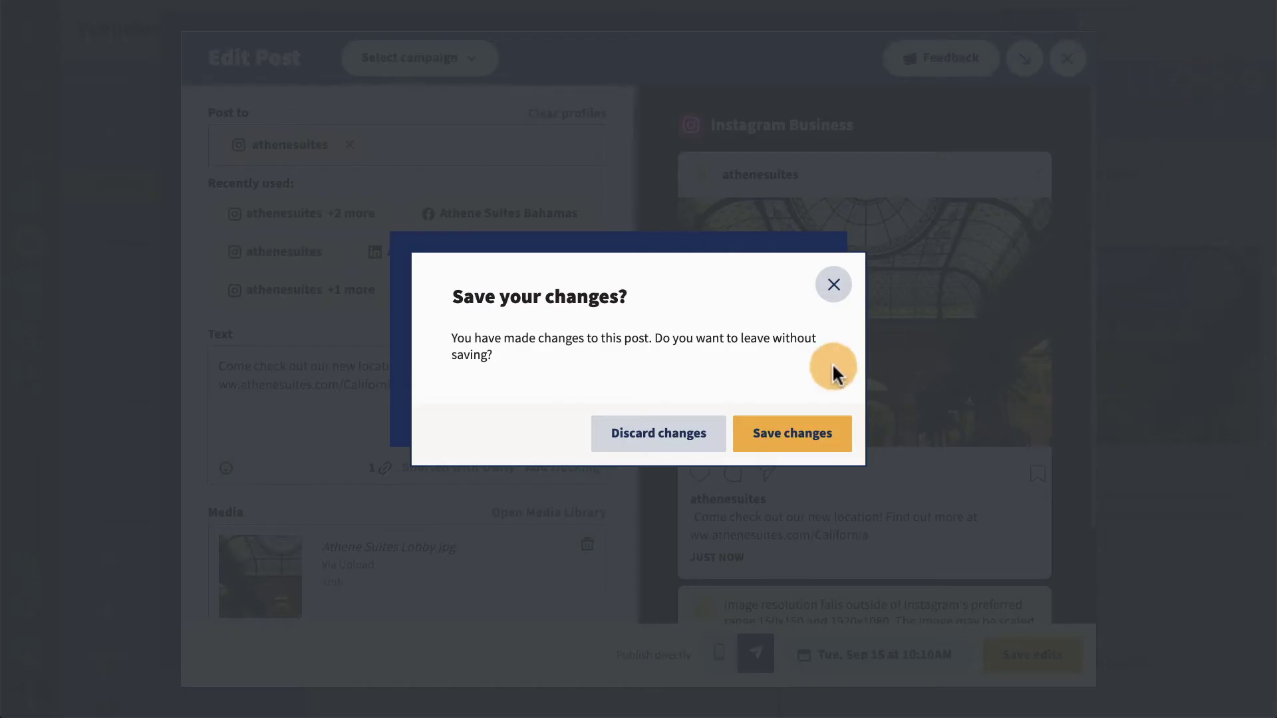
click(713, 435)
Step: Drag the athenesuites Instagram post to Thursday 17 at 10:10am
click(673, 408)
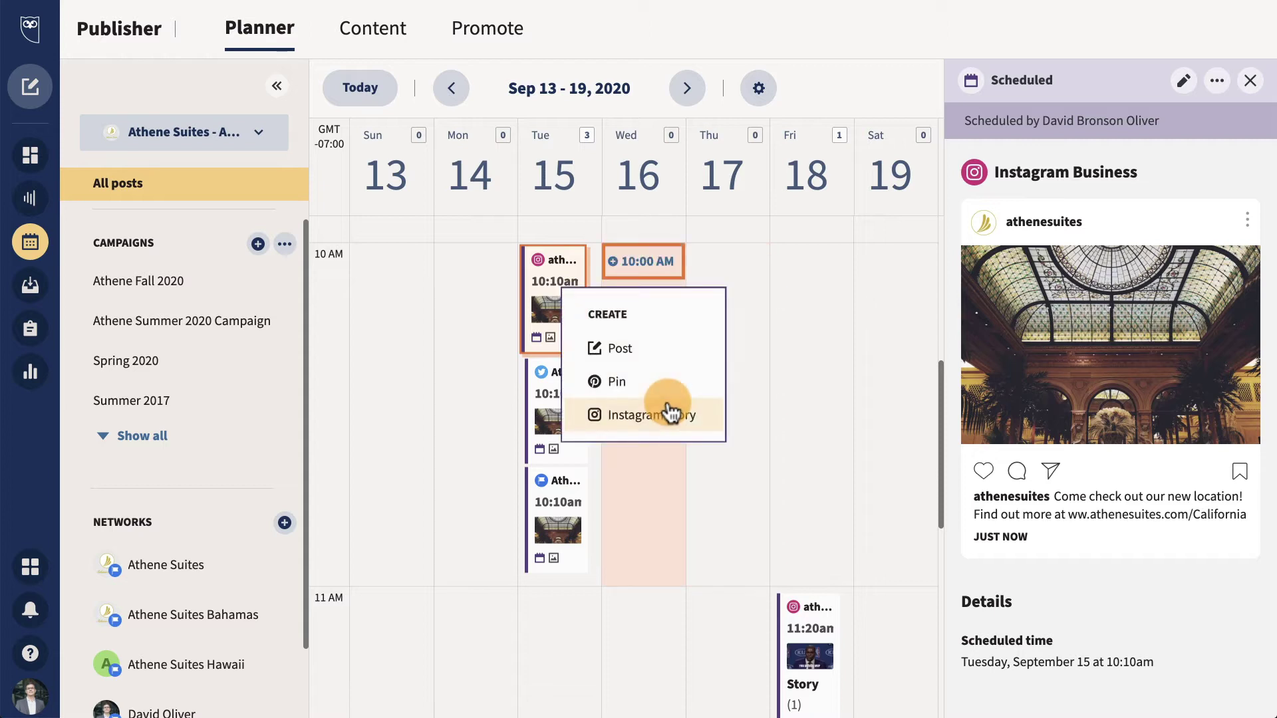
drag(567, 291, 740, 312)
click(775, 336)
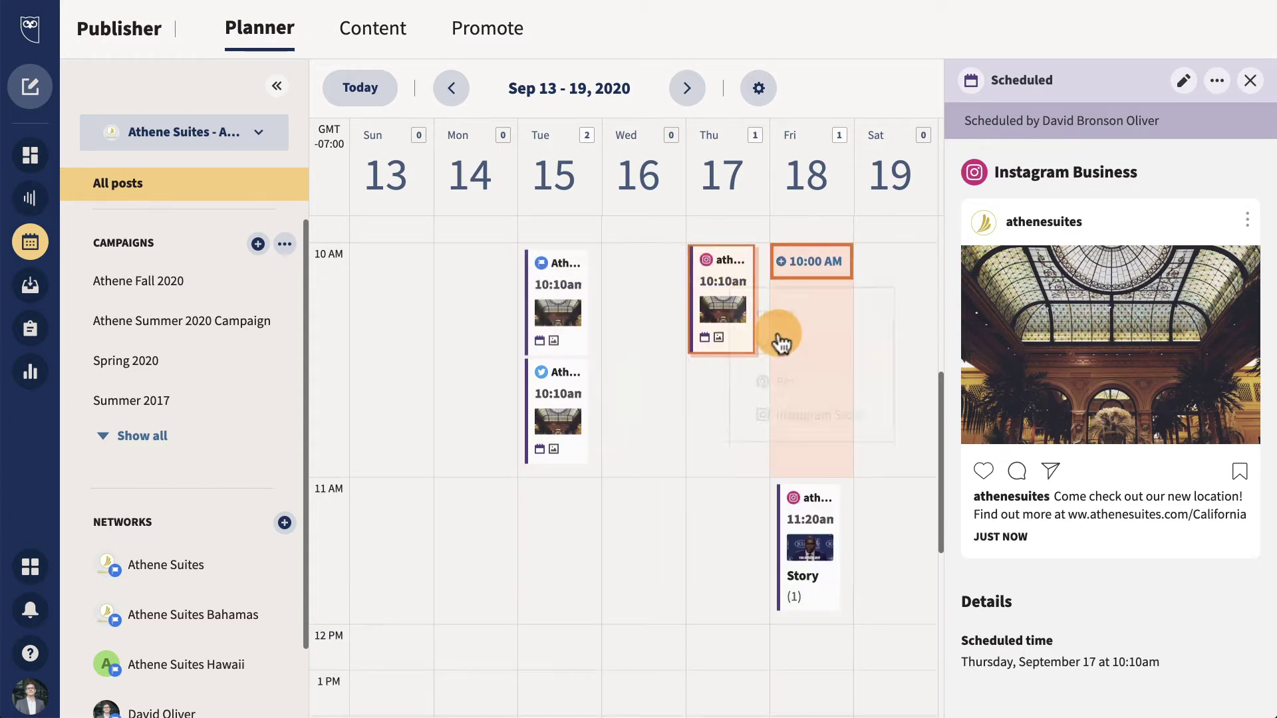
click(818, 273)
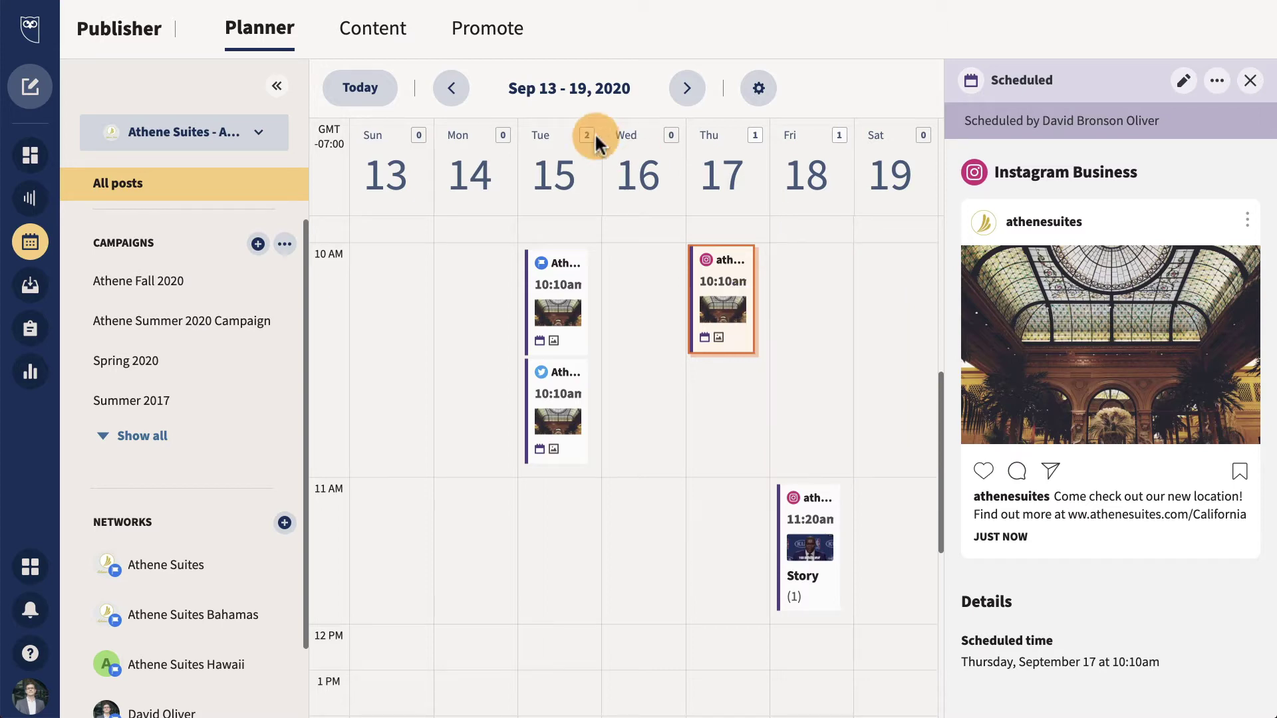
Step: Open the Content tab's Content Library to view the General Social Post Images collection
click(386, 45)
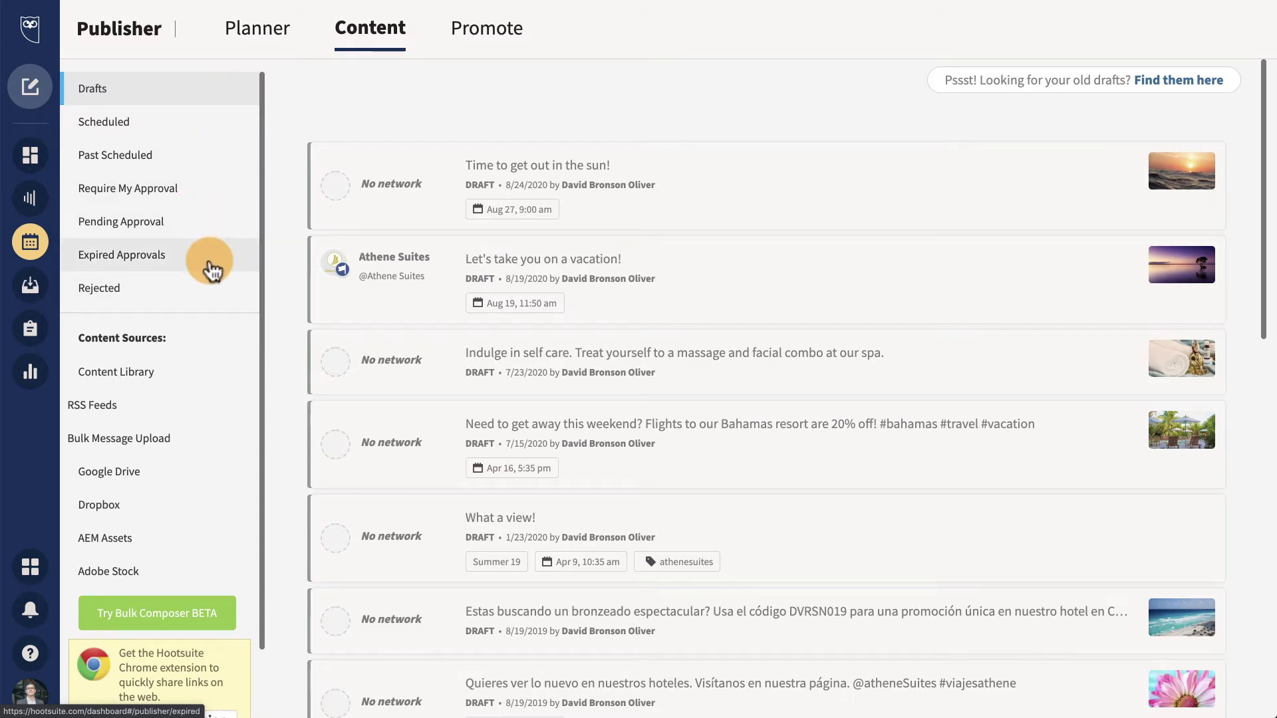
click(207, 376)
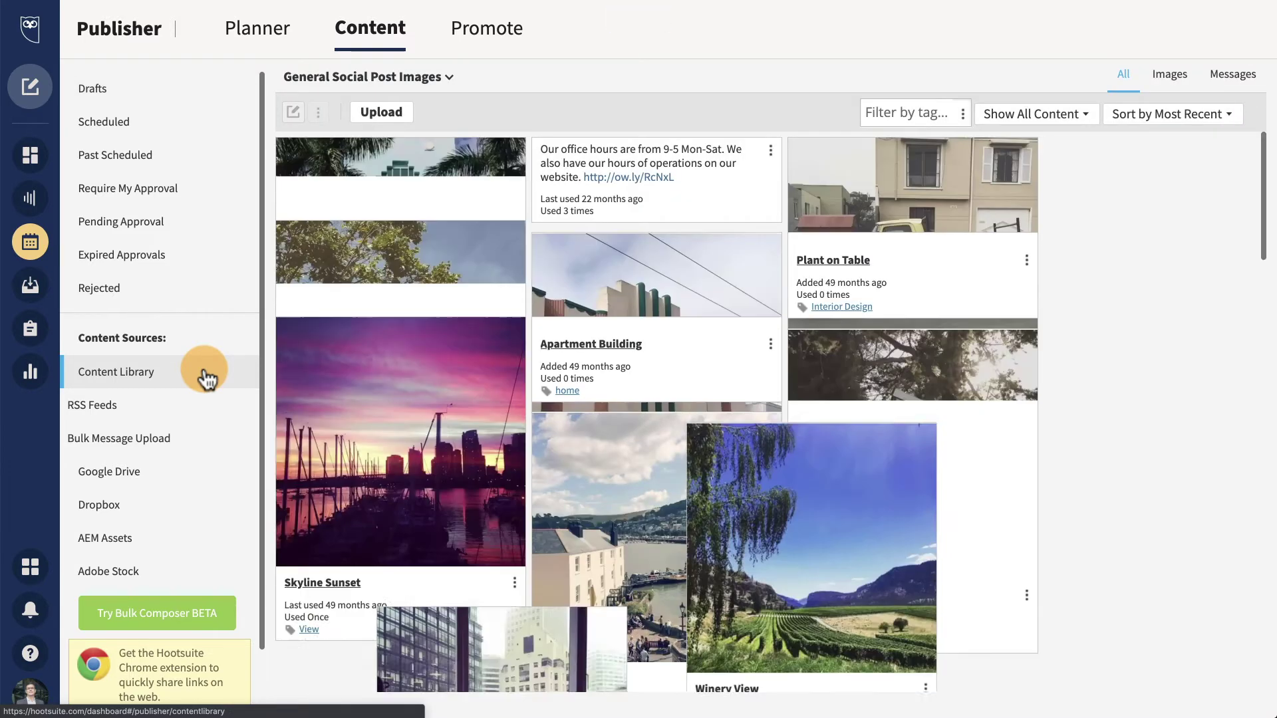
scroll(207, 379, down, 1)
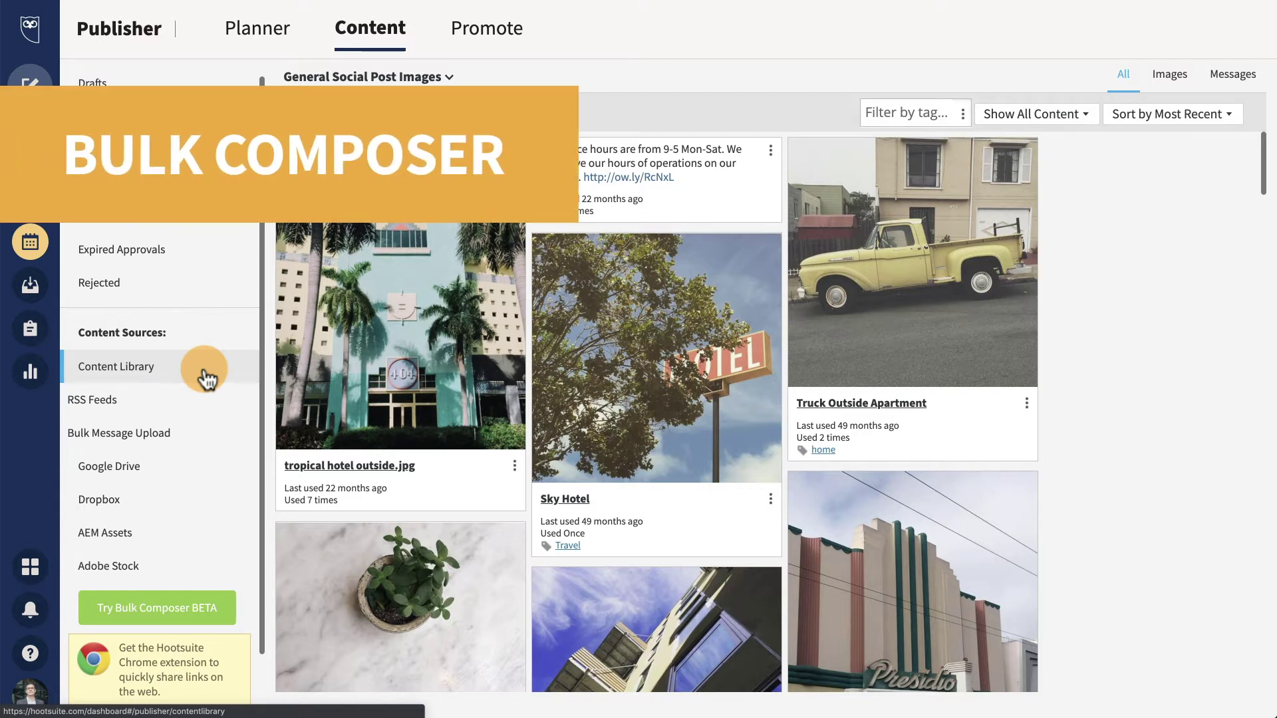
Step: Start using Bulk Composer and download its example CSV file
click(178, 608)
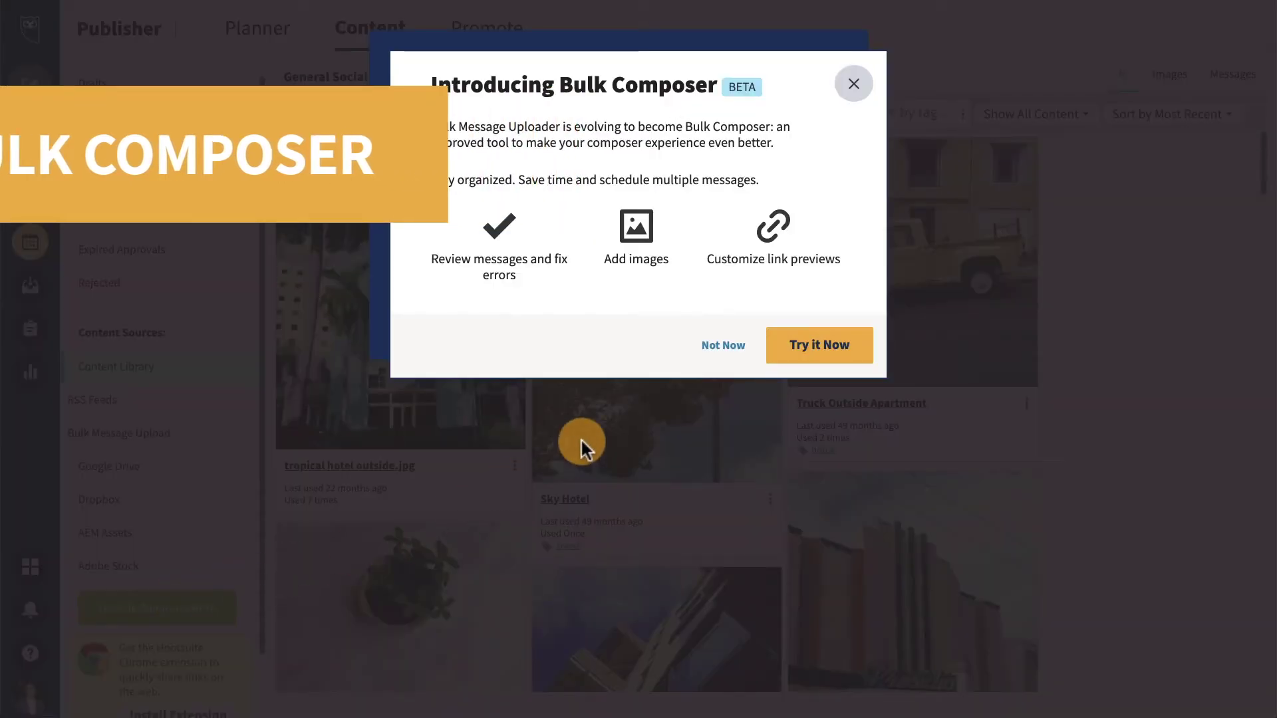
click(779, 347)
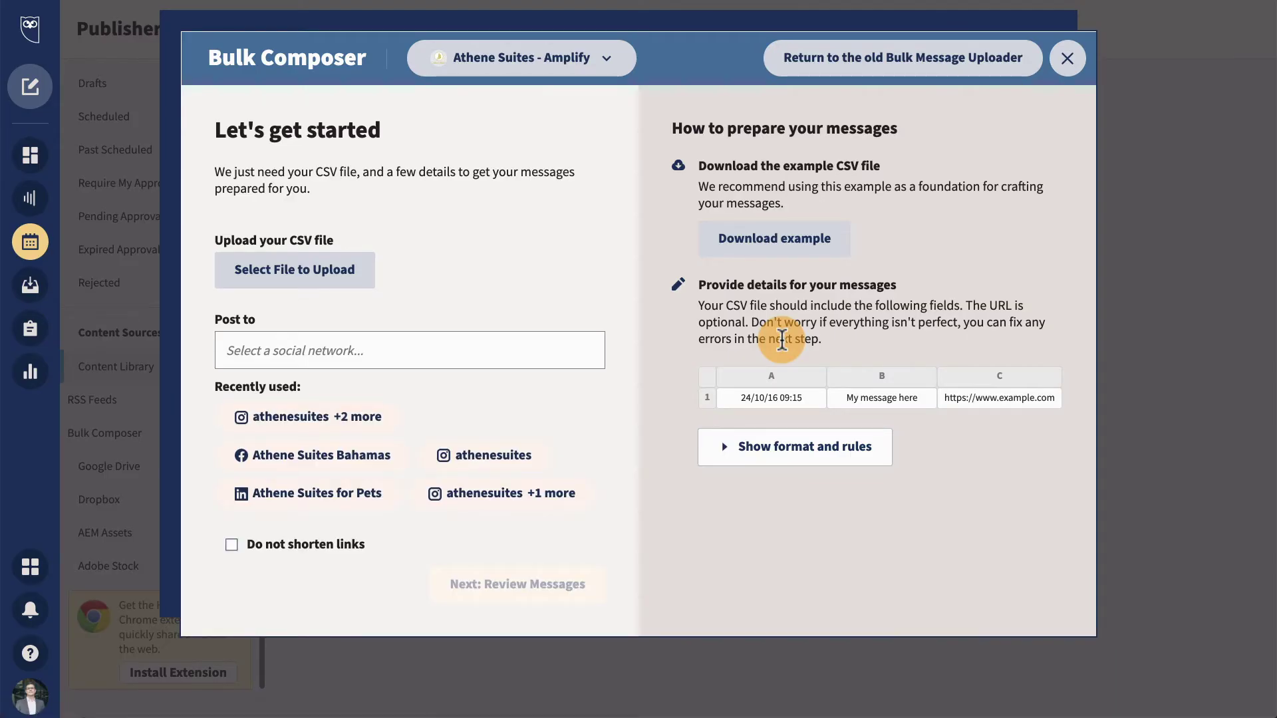
click(806, 239)
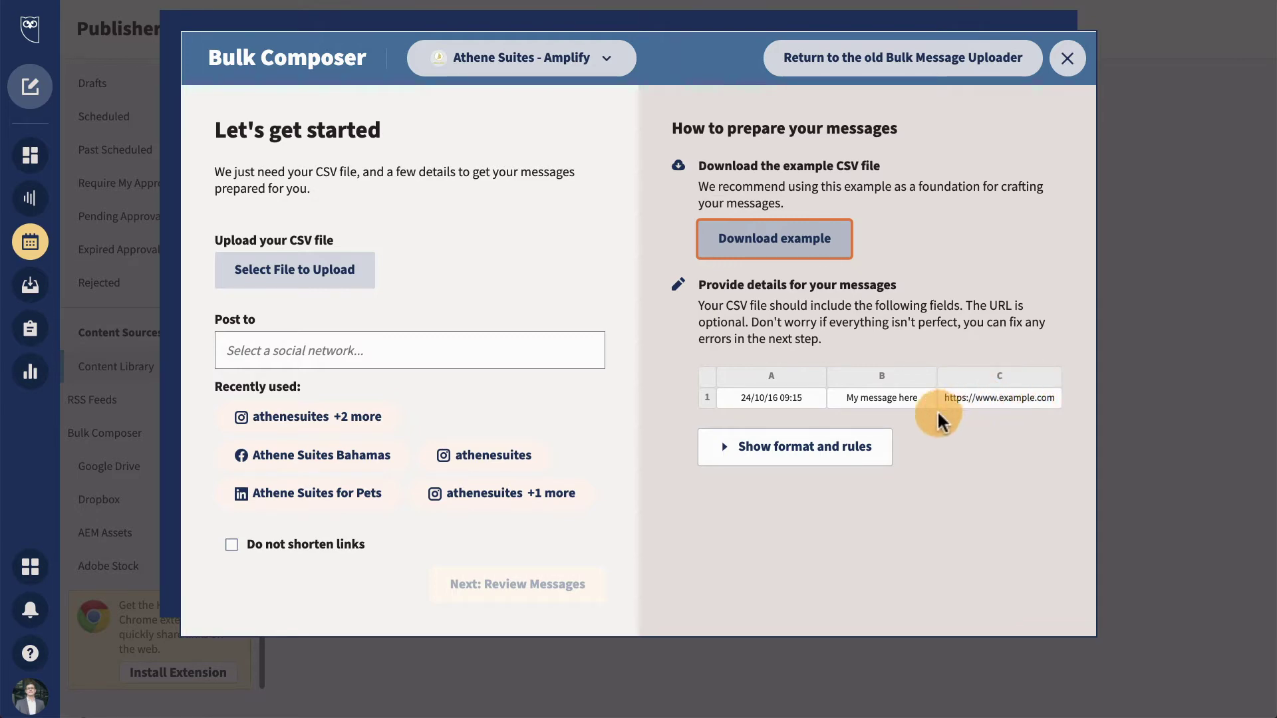
Step: Show the CSV format and rules and read the Column A–C requirements for date, message and link
click(745, 456)
scroll(745, 456, down, 3)
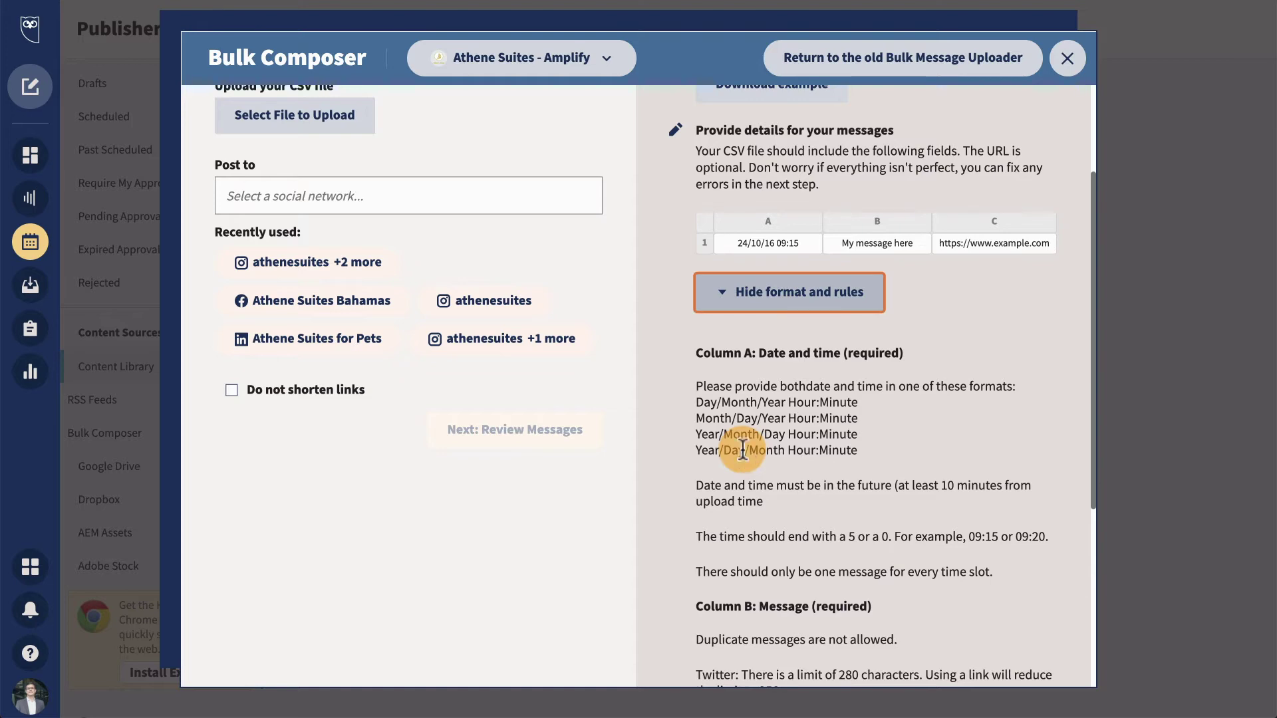
scroll(743, 450, down, 4)
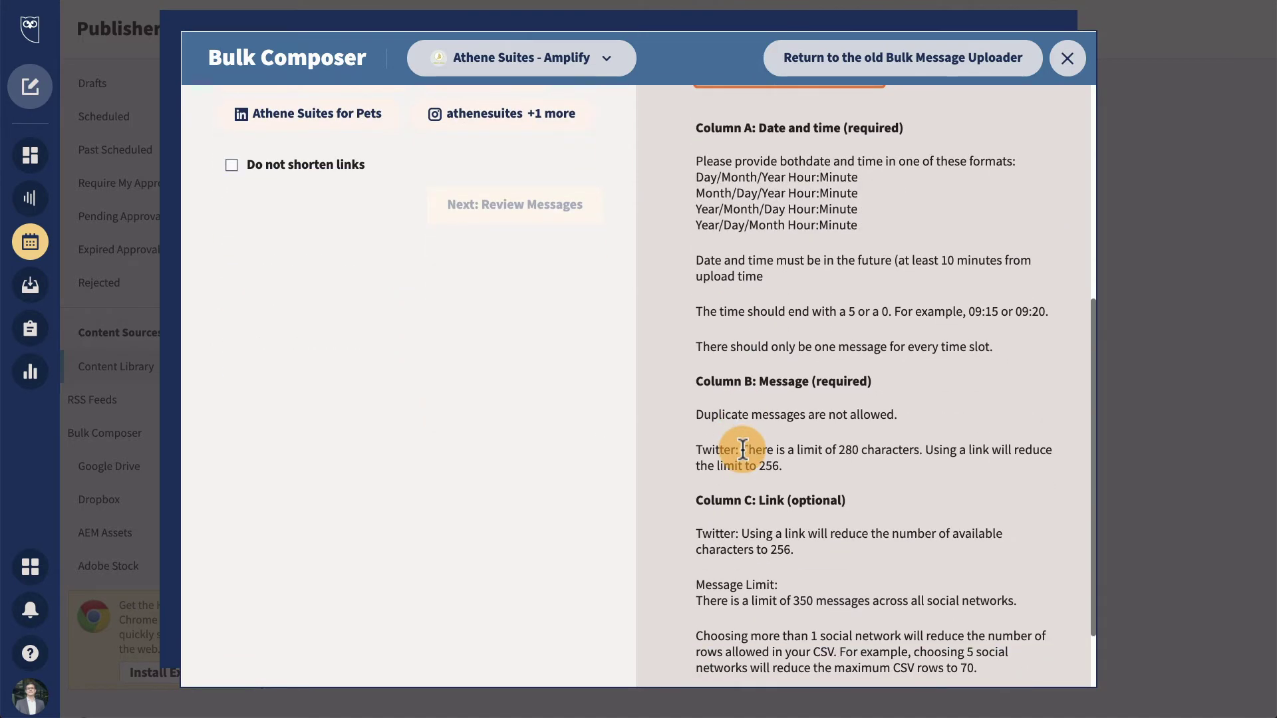
scroll(743, 451, up, 7)
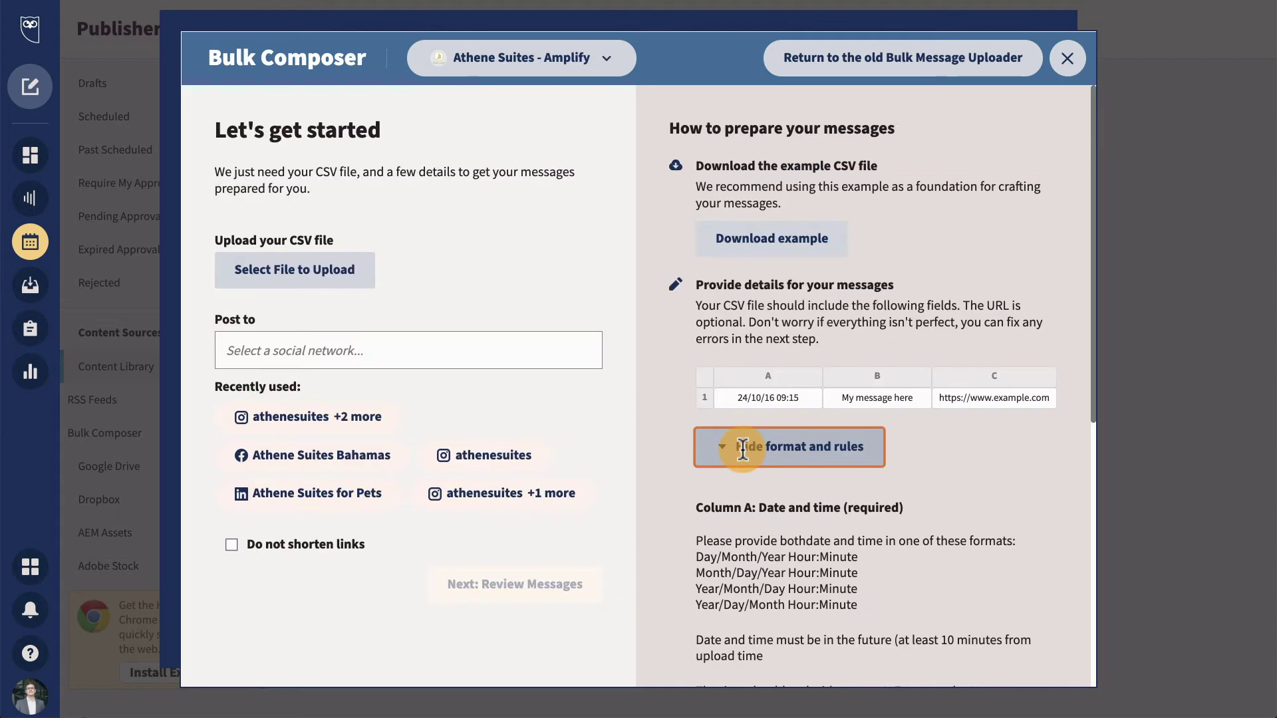
Step: Upload bulk-schedule-sample.csv into Bulk Composer
click(332, 285)
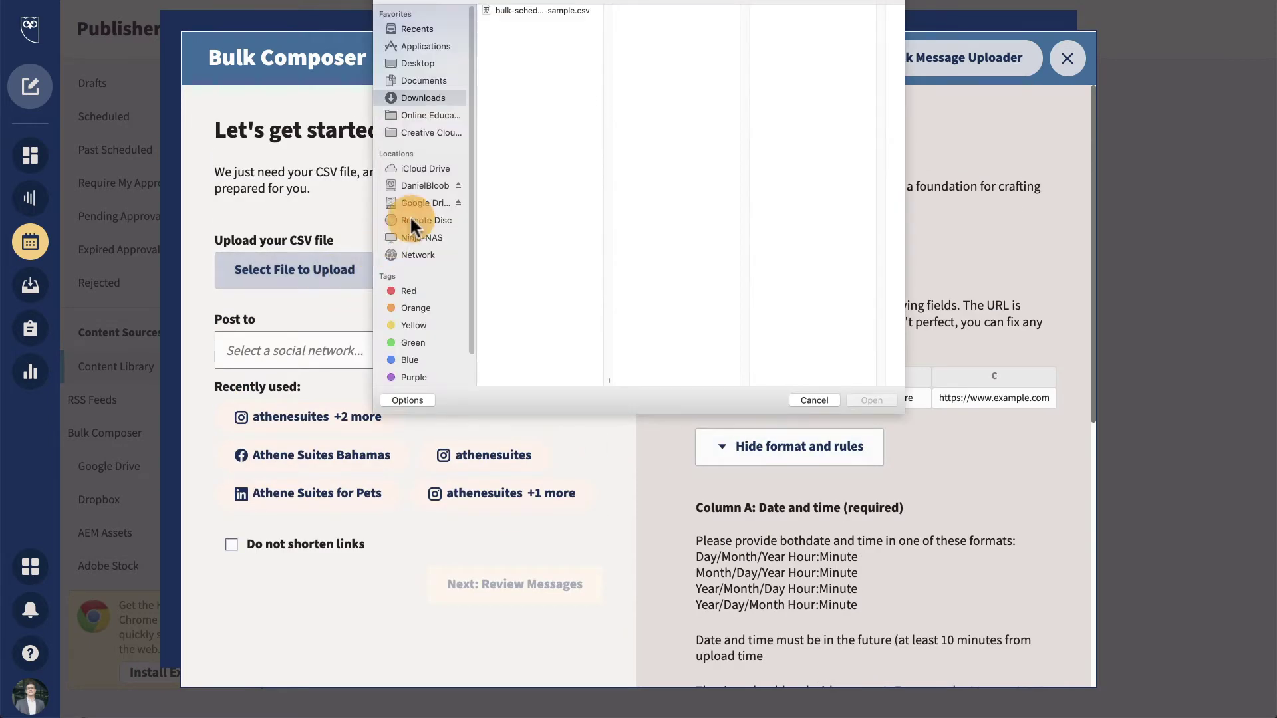
click(525, 12)
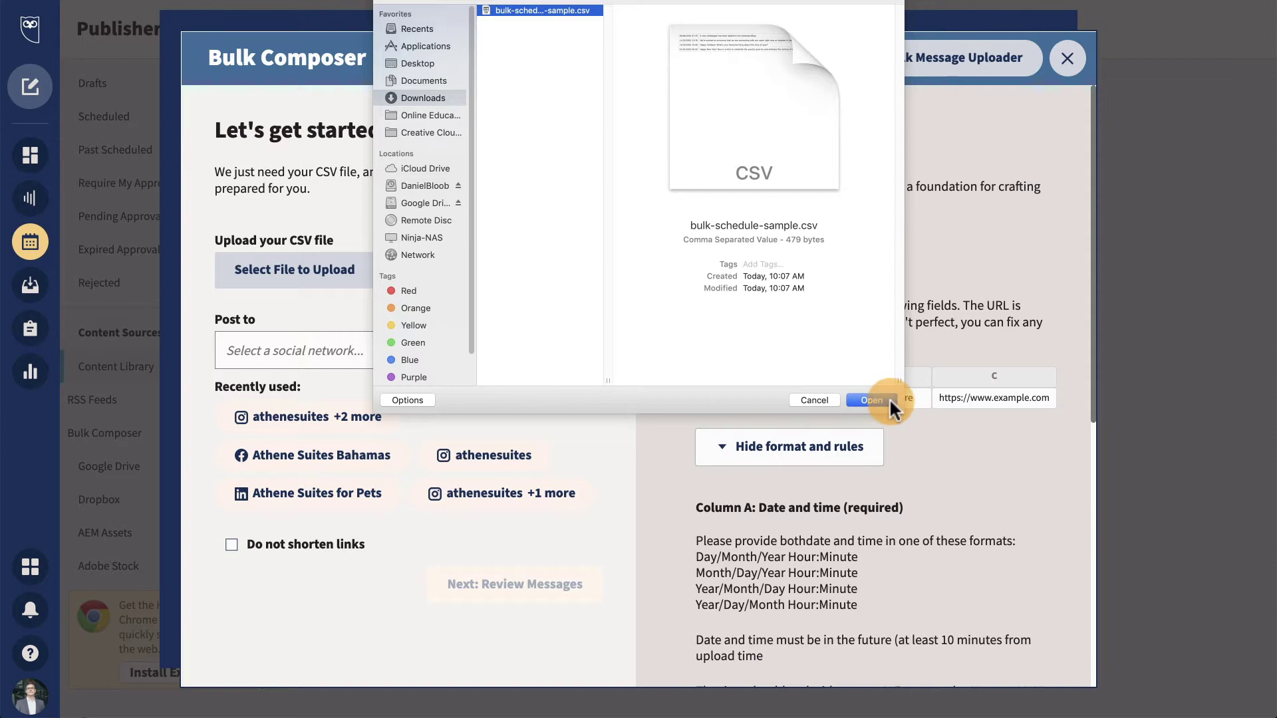
click(889, 399)
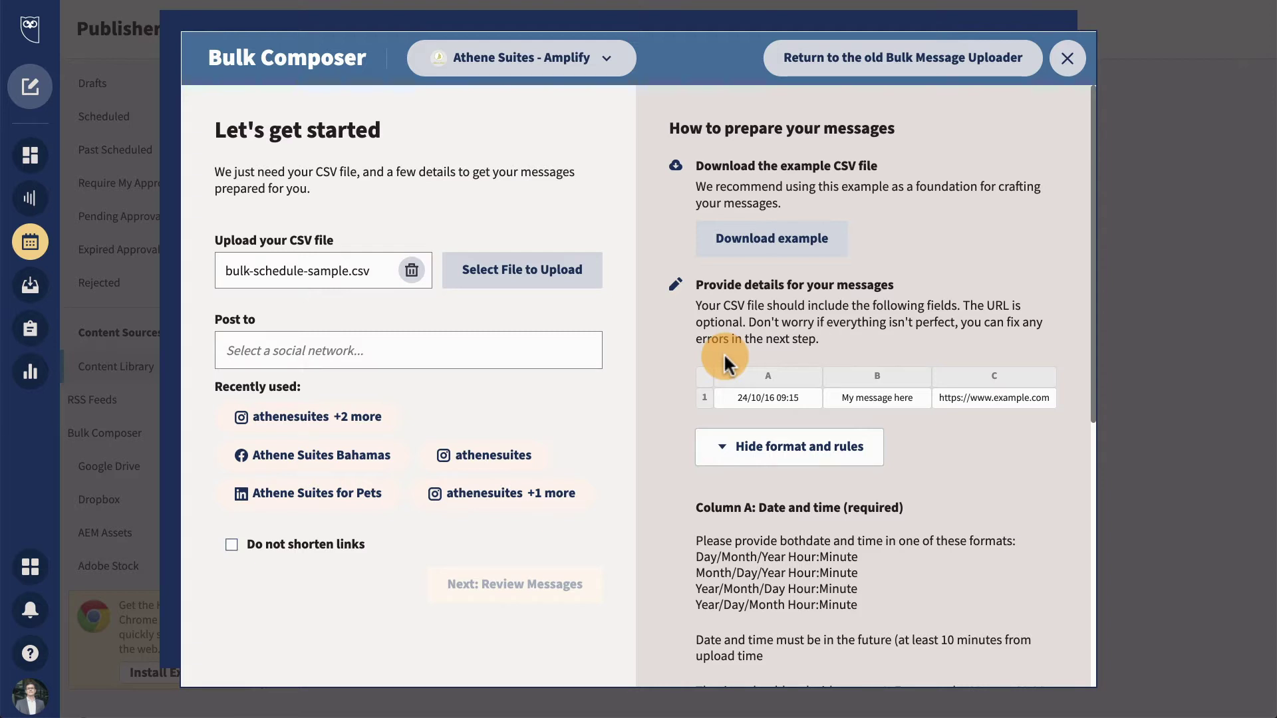
Step: Post to the AtheneSuites Twitter account with Do not shorten links ticked, and review the messages
click(585, 350)
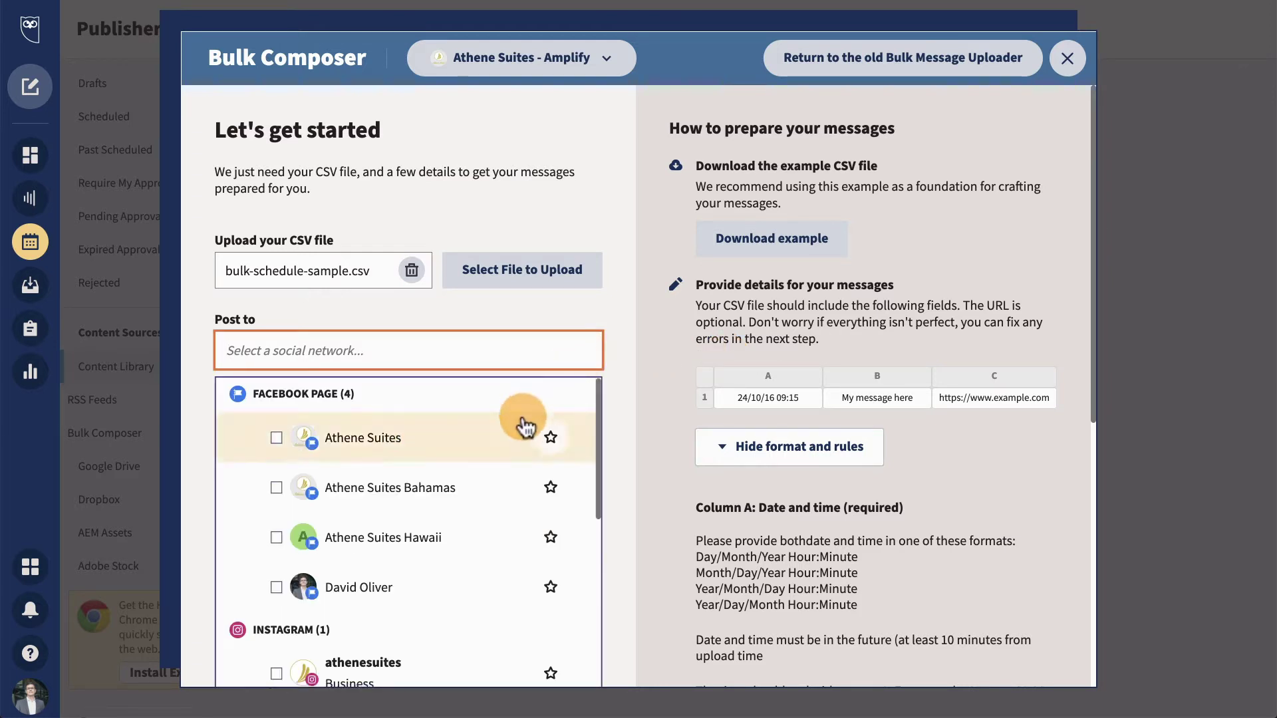
scroll(506, 465, down, 5)
click(459, 551)
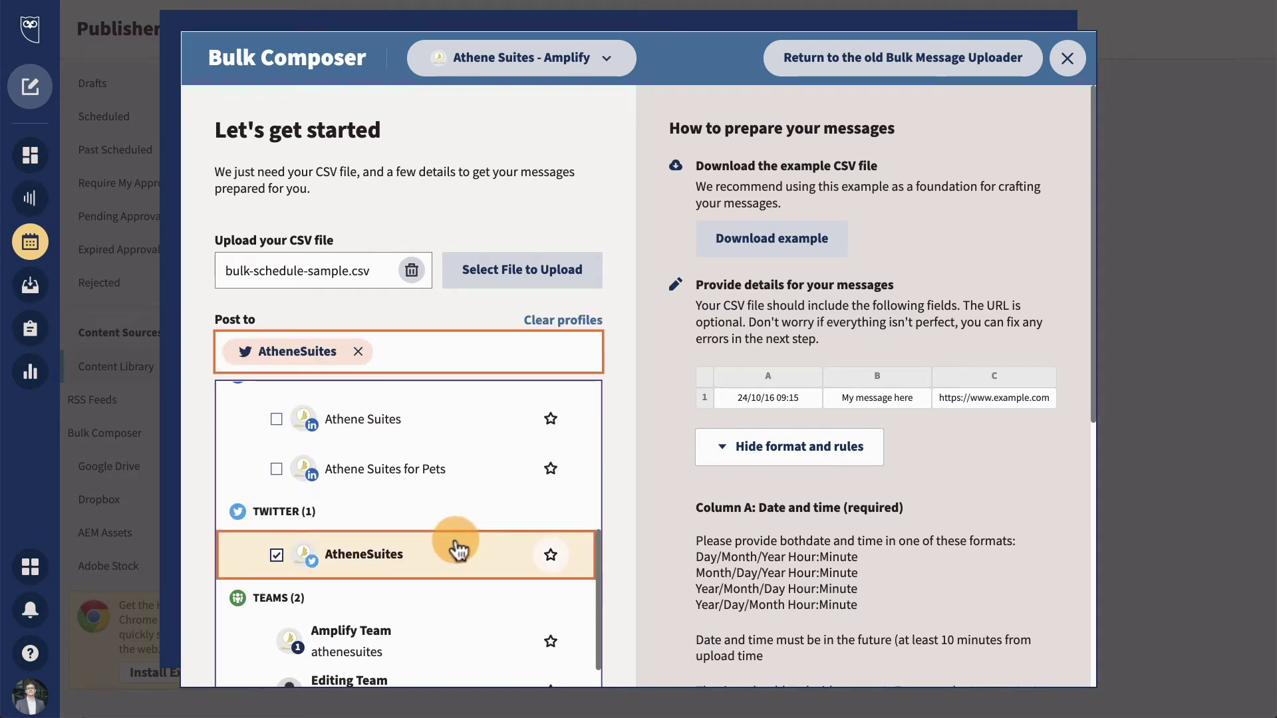
click(616, 419)
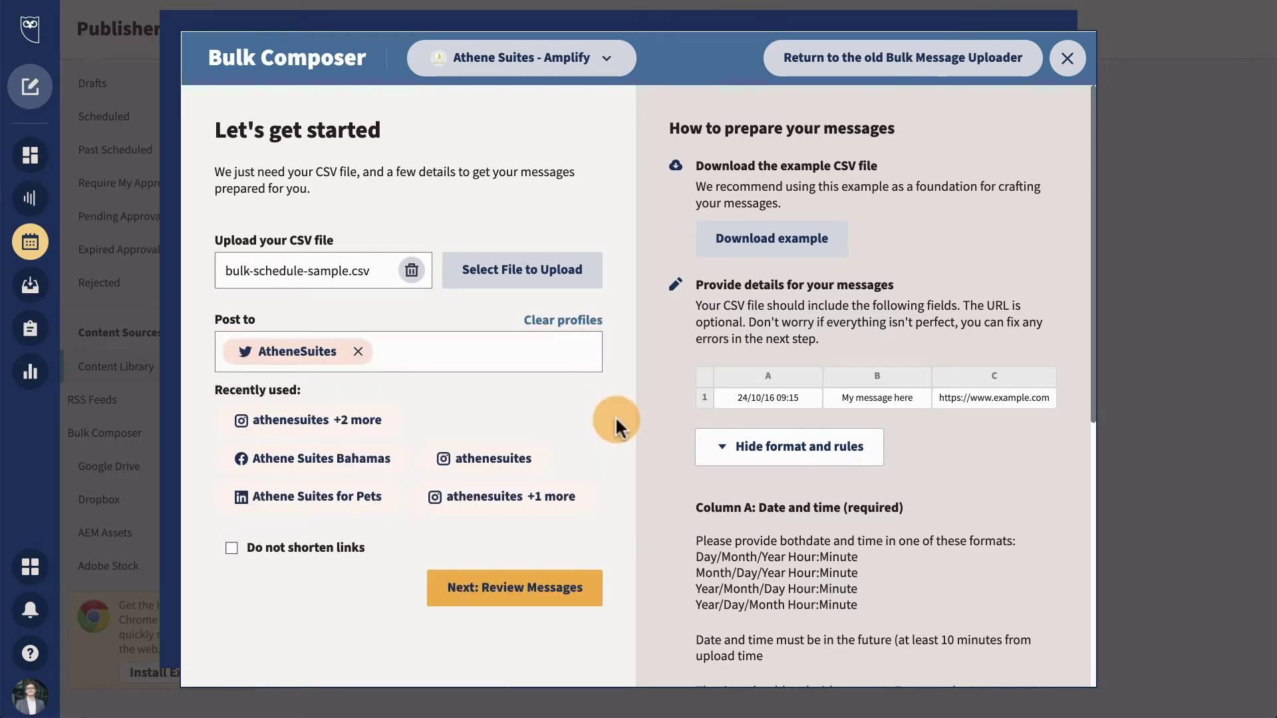
click(329, 554)
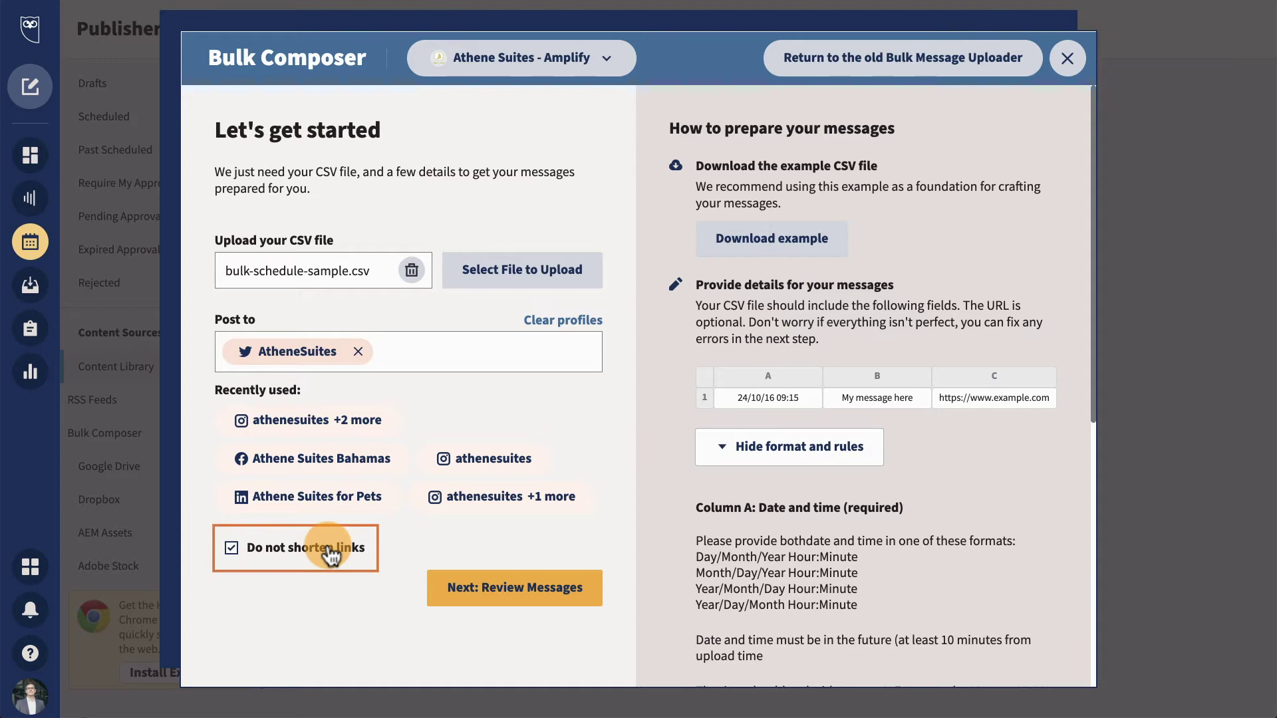
click(492, 588)
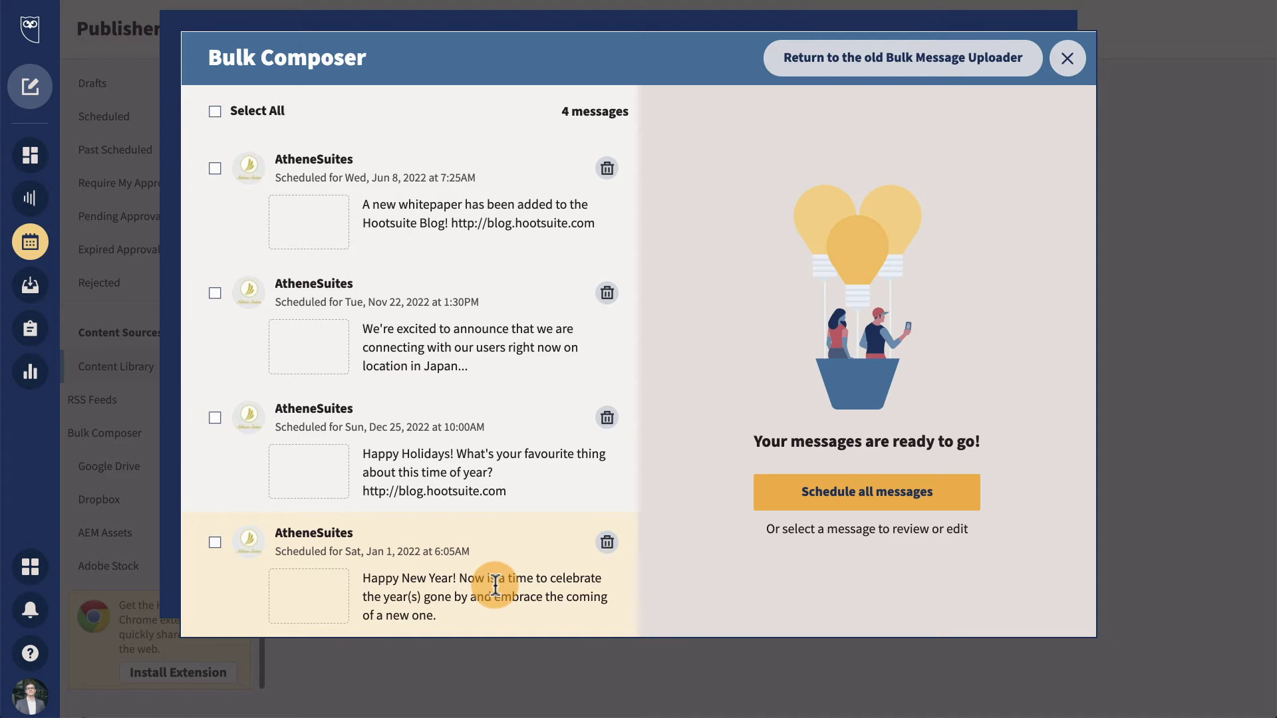
Step: Attach Athene Suites Lobby.jpg to the whitepaper message
click(420, 224)
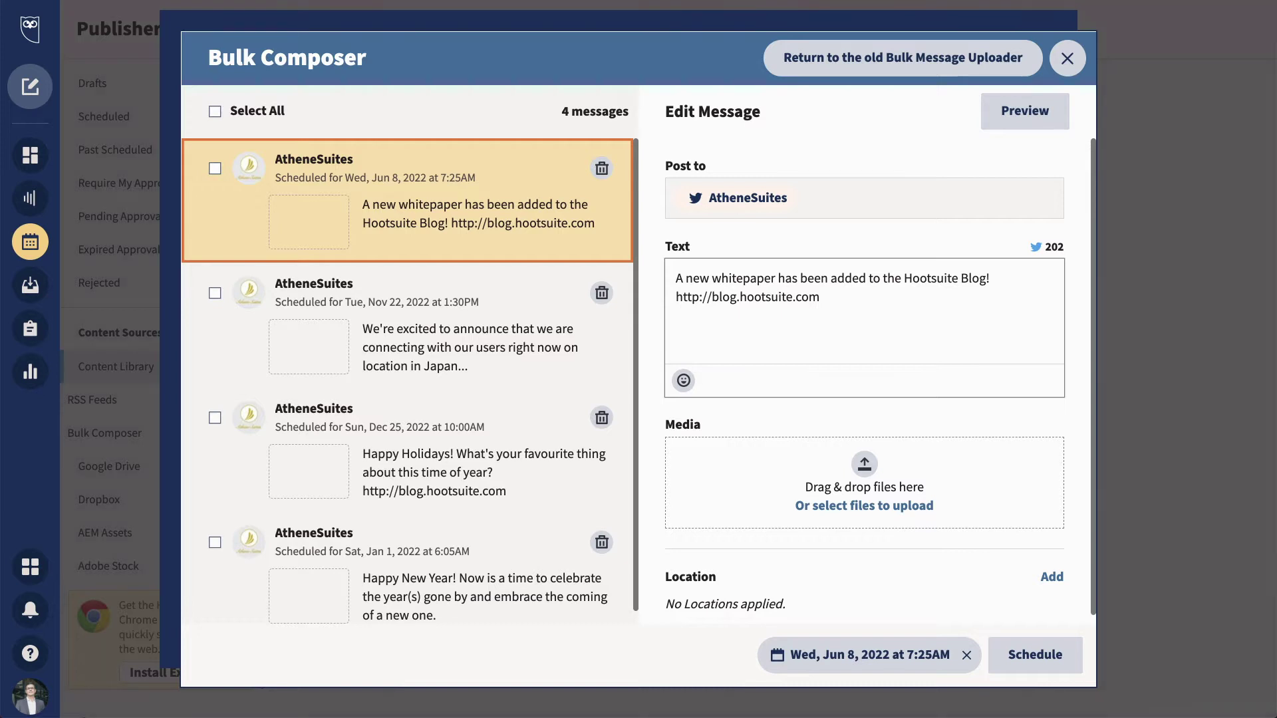
drag(1276, 509, 971, 502)
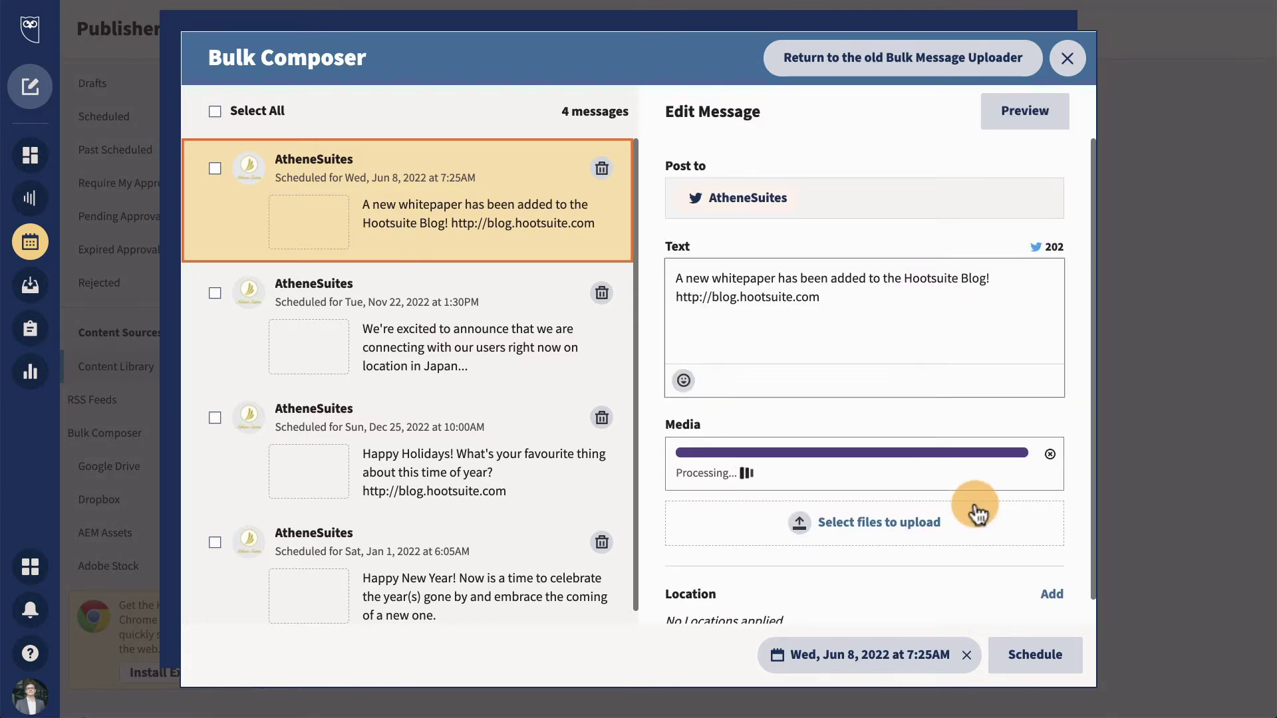
scroll(975, 504, down, 2)
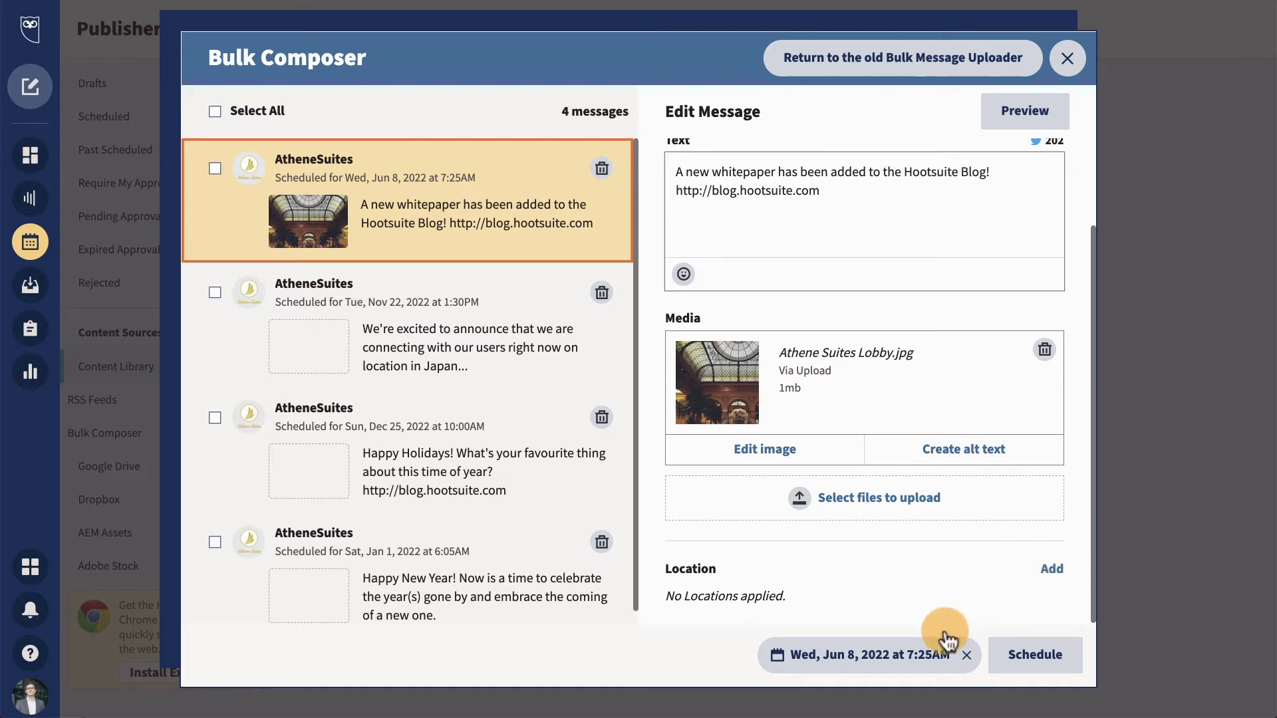
Step: Move the whitepaper message to Sat, Sep 12, preview and schedule it, then exit Bulk Composer
click(930, 657)
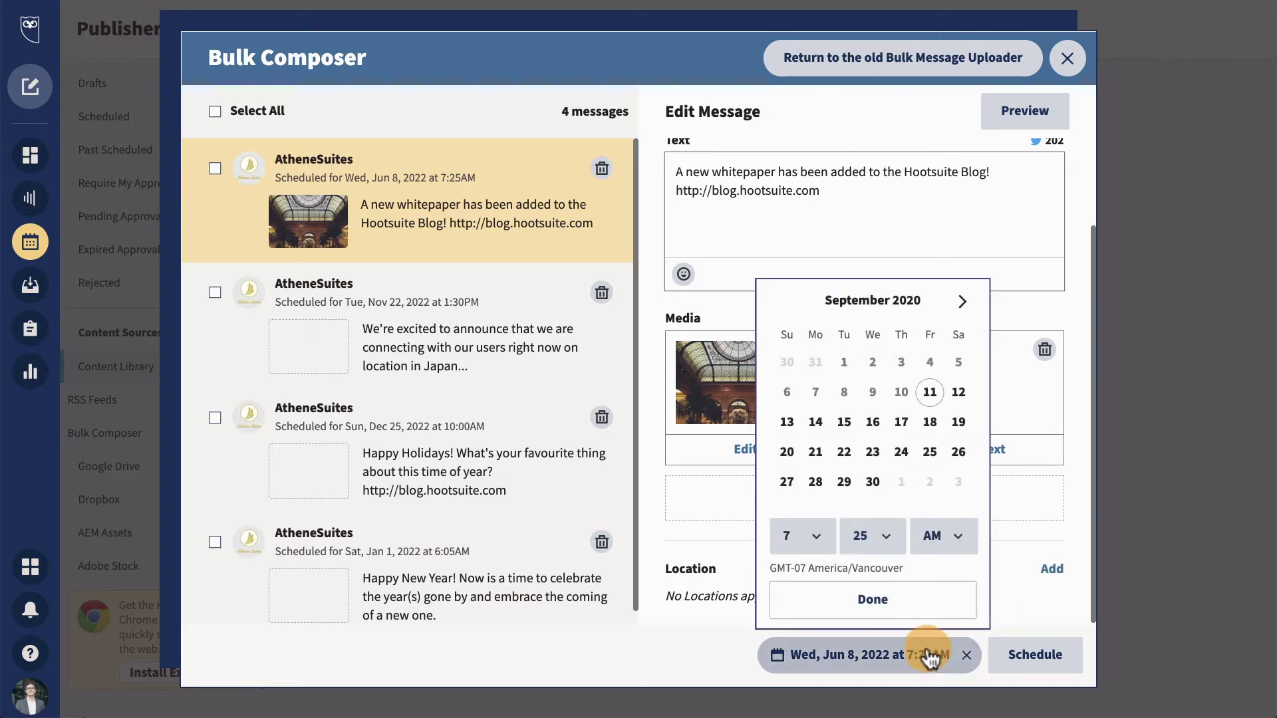
click(958, 394)
click(962, 302)
click(1068, 588)
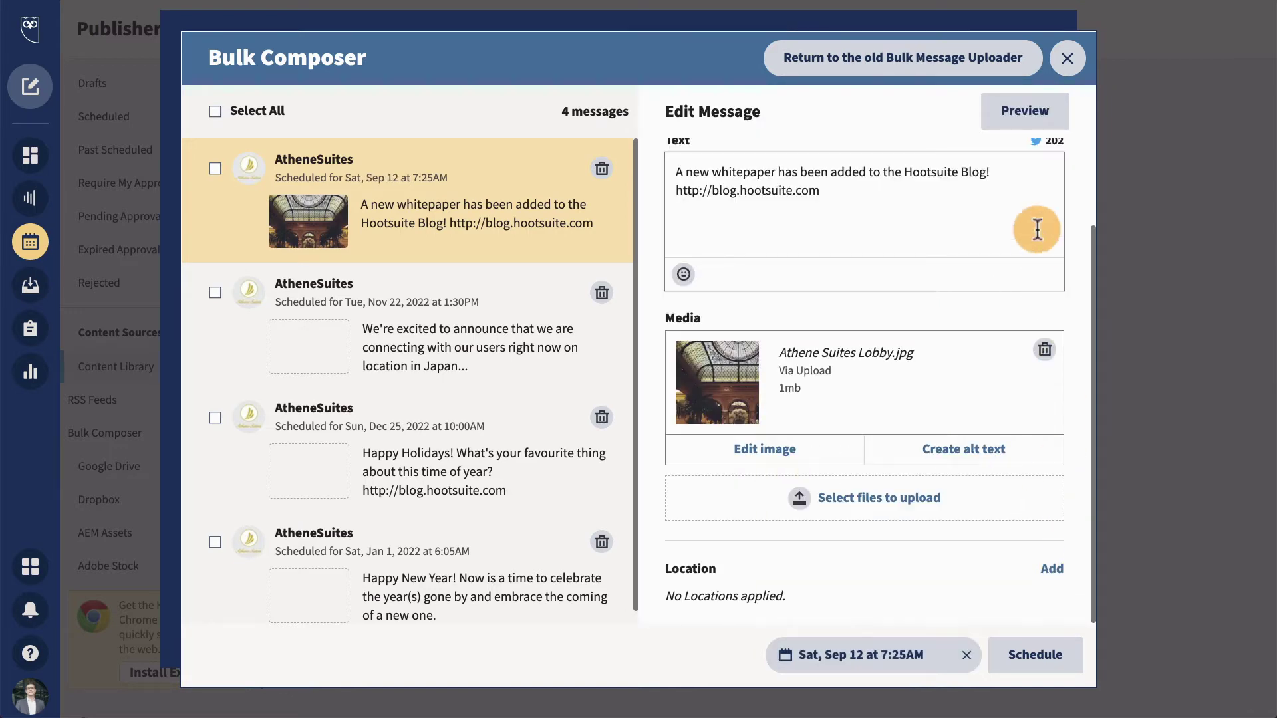
click(1023, 117)
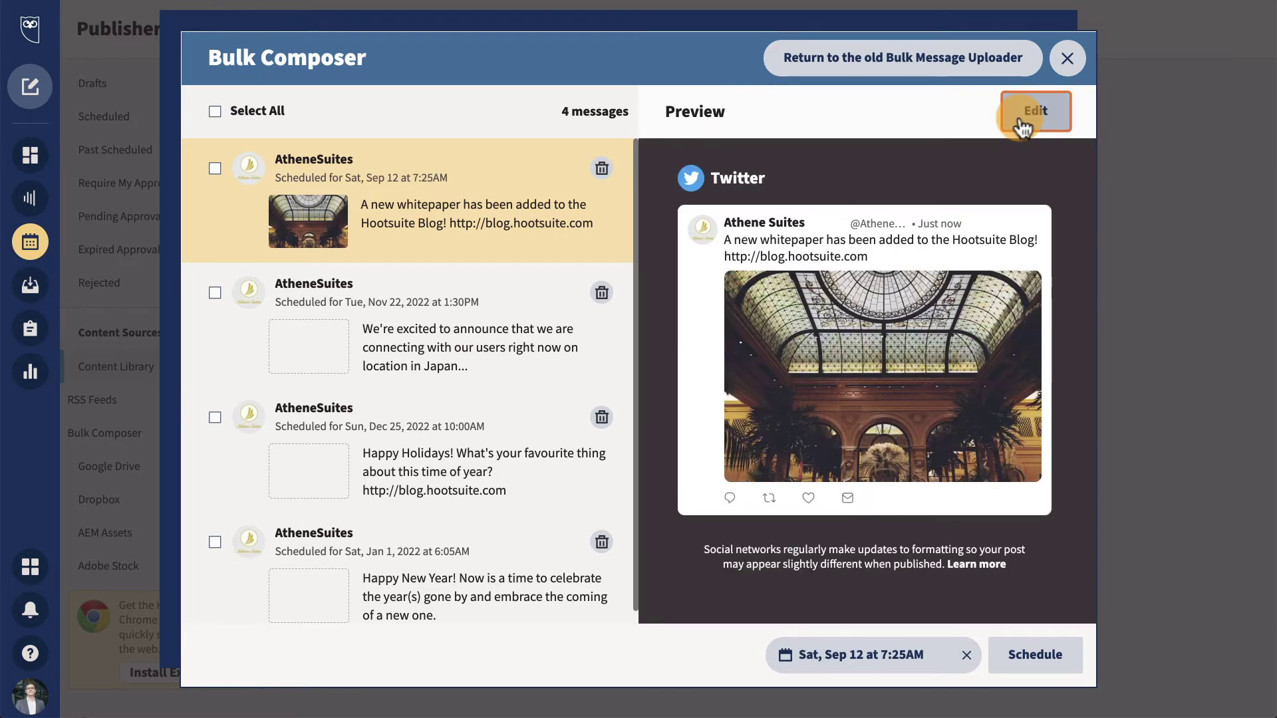
click(1048, 657)
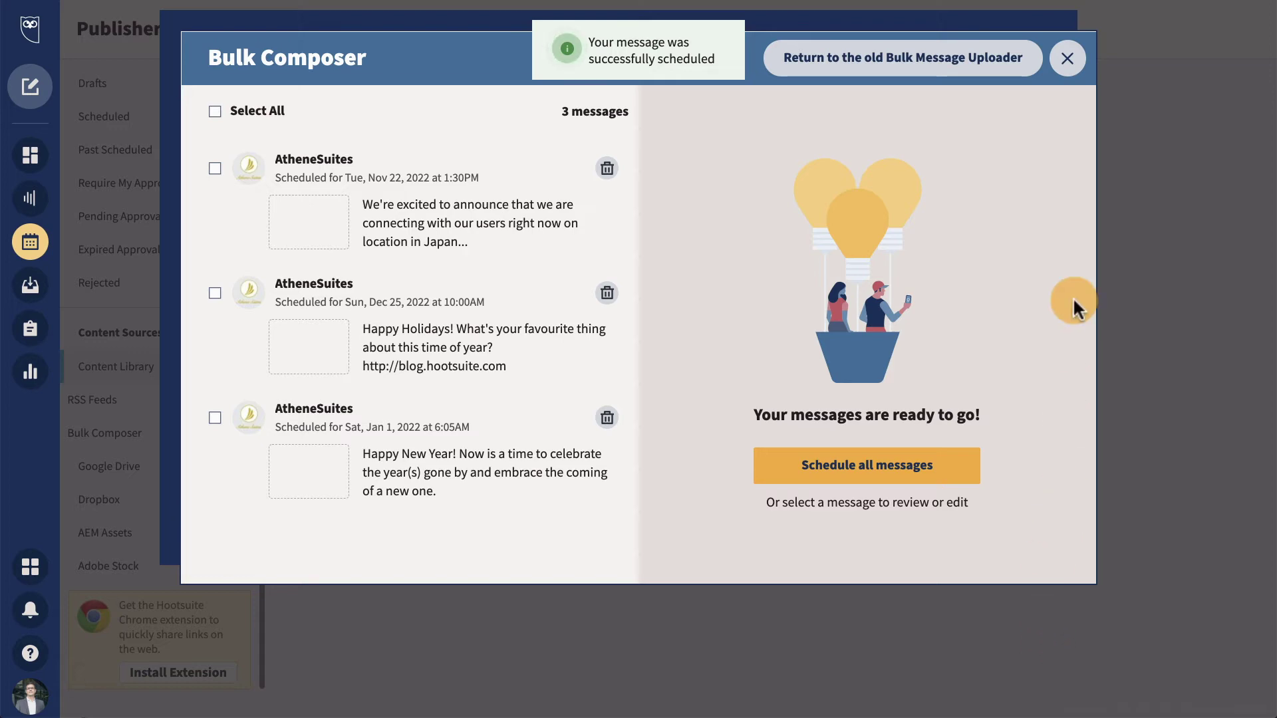
click(1067, 61)
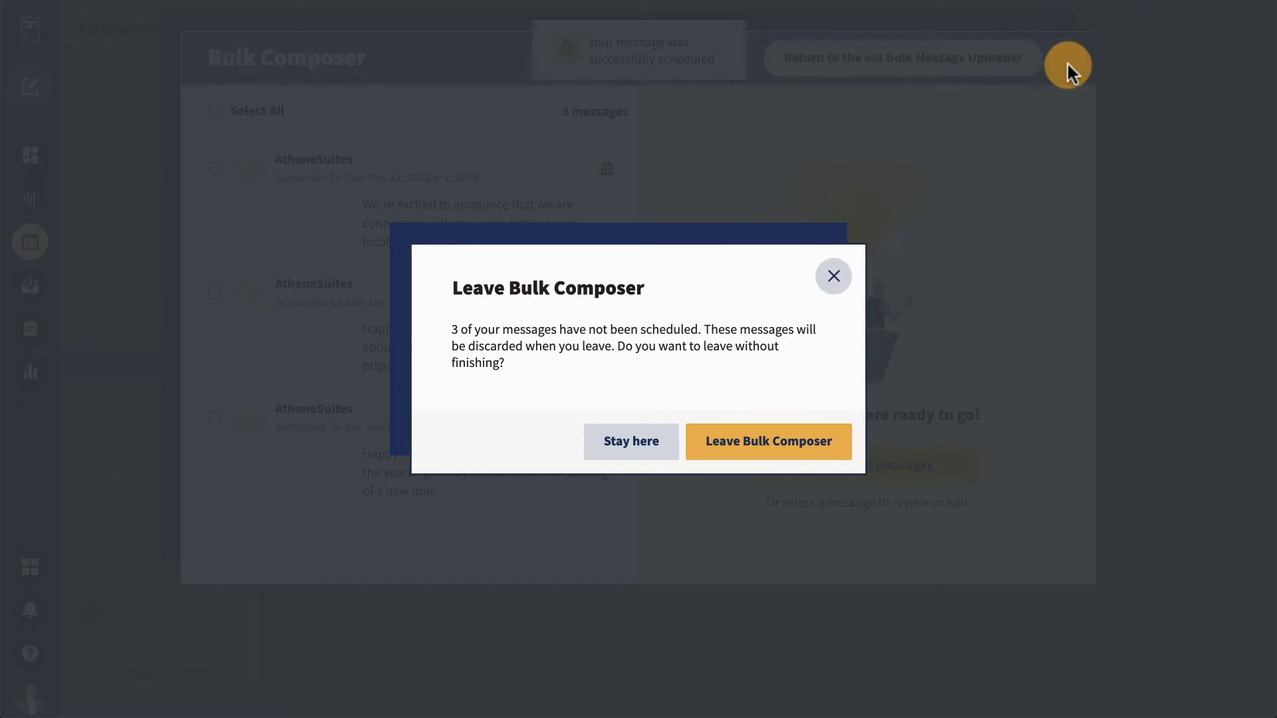
Step: Leave Bulk Composer discarding unscheduled messages, then start an automated boost in Promote
click(816, 441)
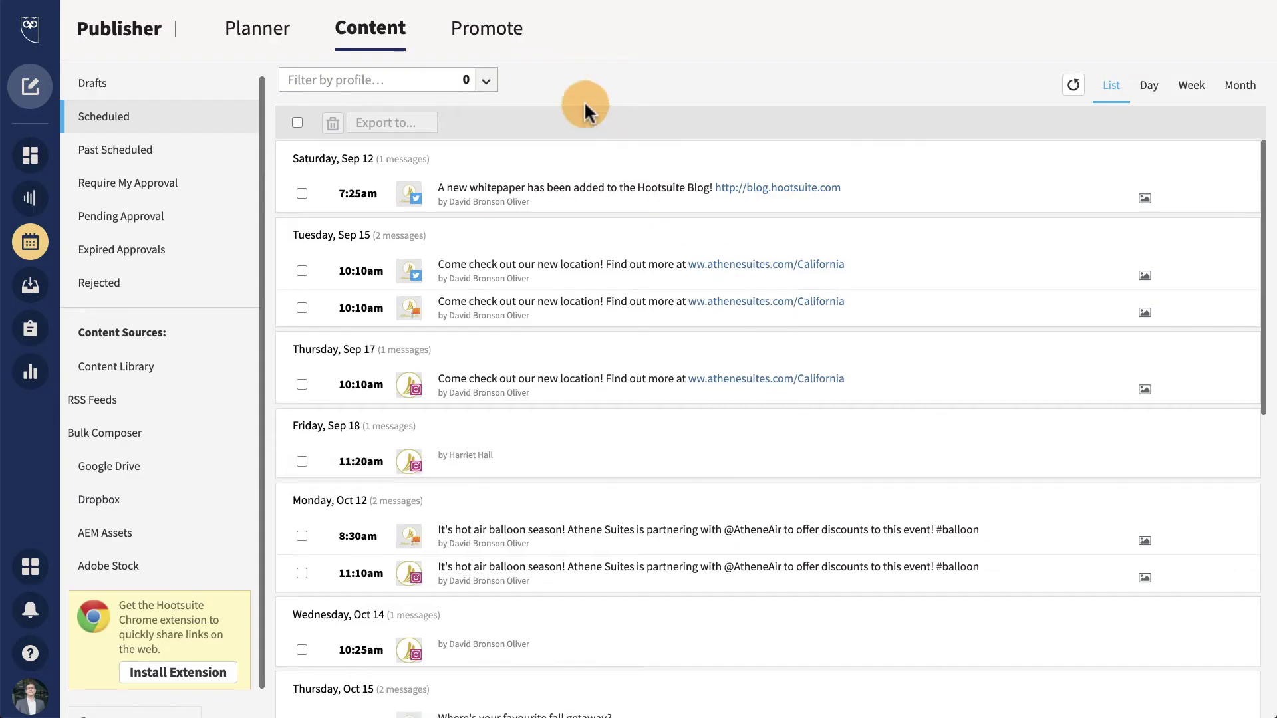
click(512, 33)
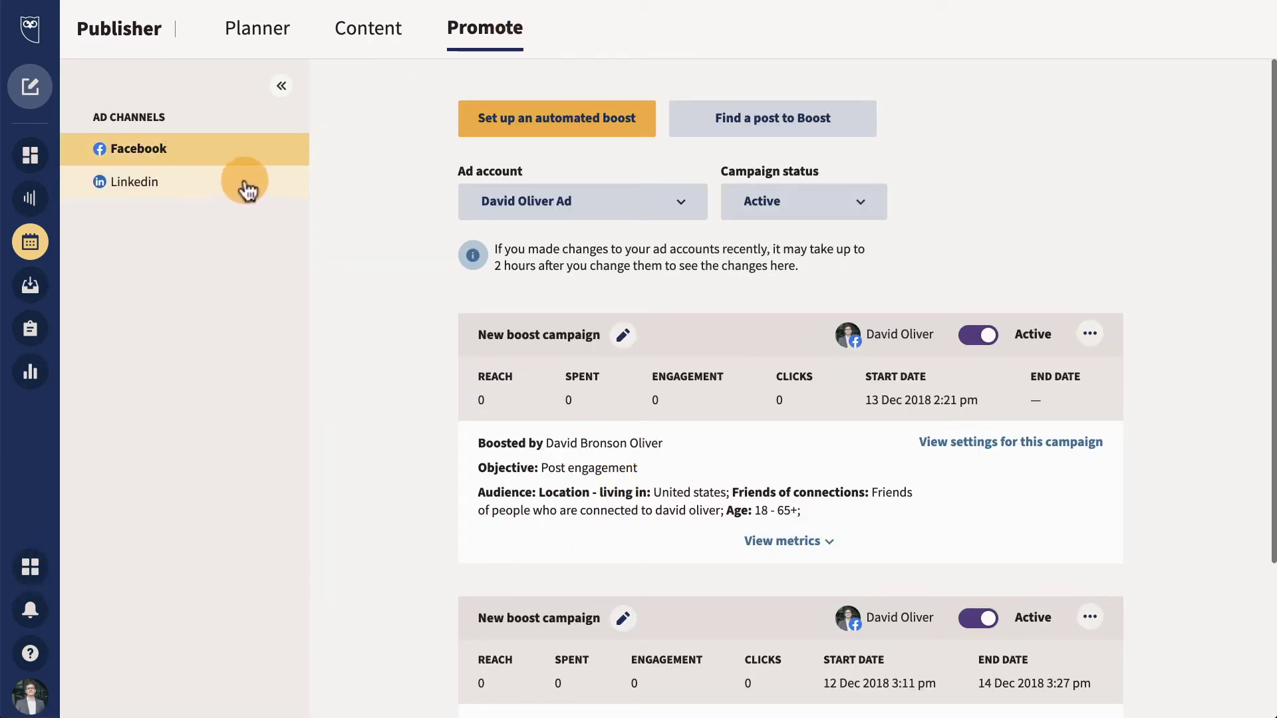
click(538, 133)
click(537, 540)
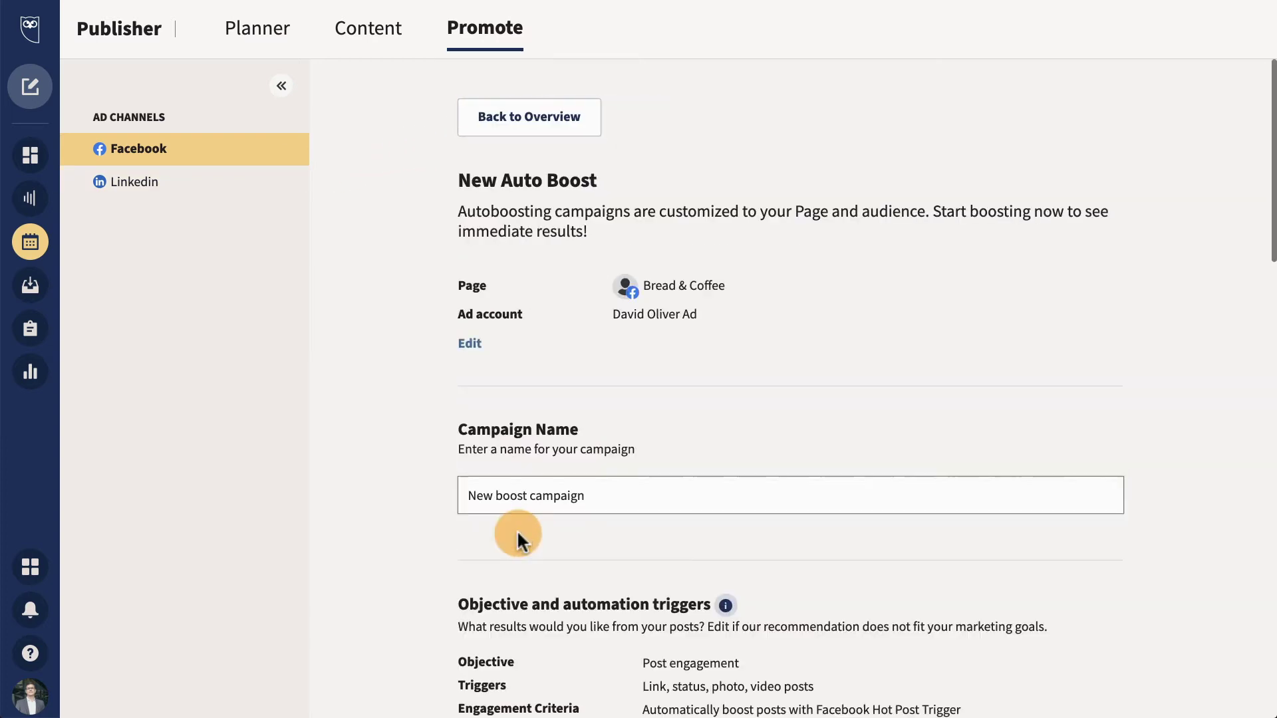
Step: Abandon the Auto Boost setup, discarding its settings, and return to the campaigns overview
scroll(525, 530, down, 7)
scroll(537, 529, down, 10)
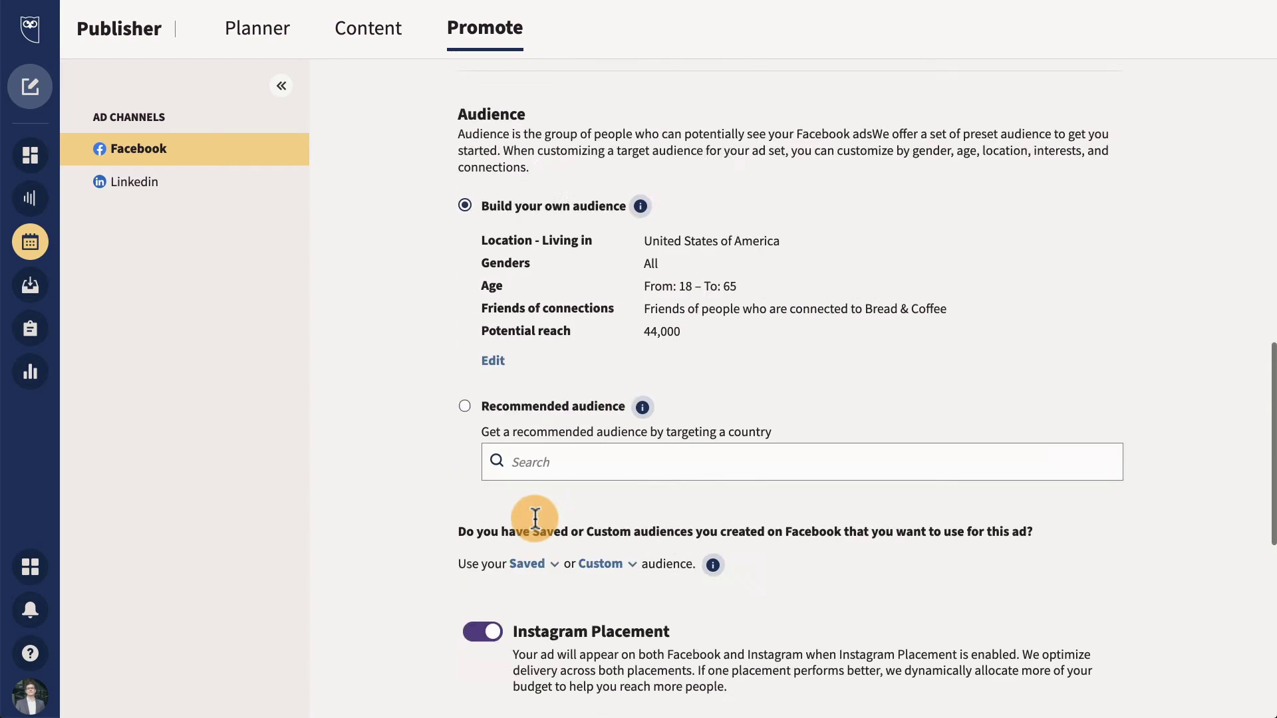
scroll(533, 515, up, 17)
click(512, 123)
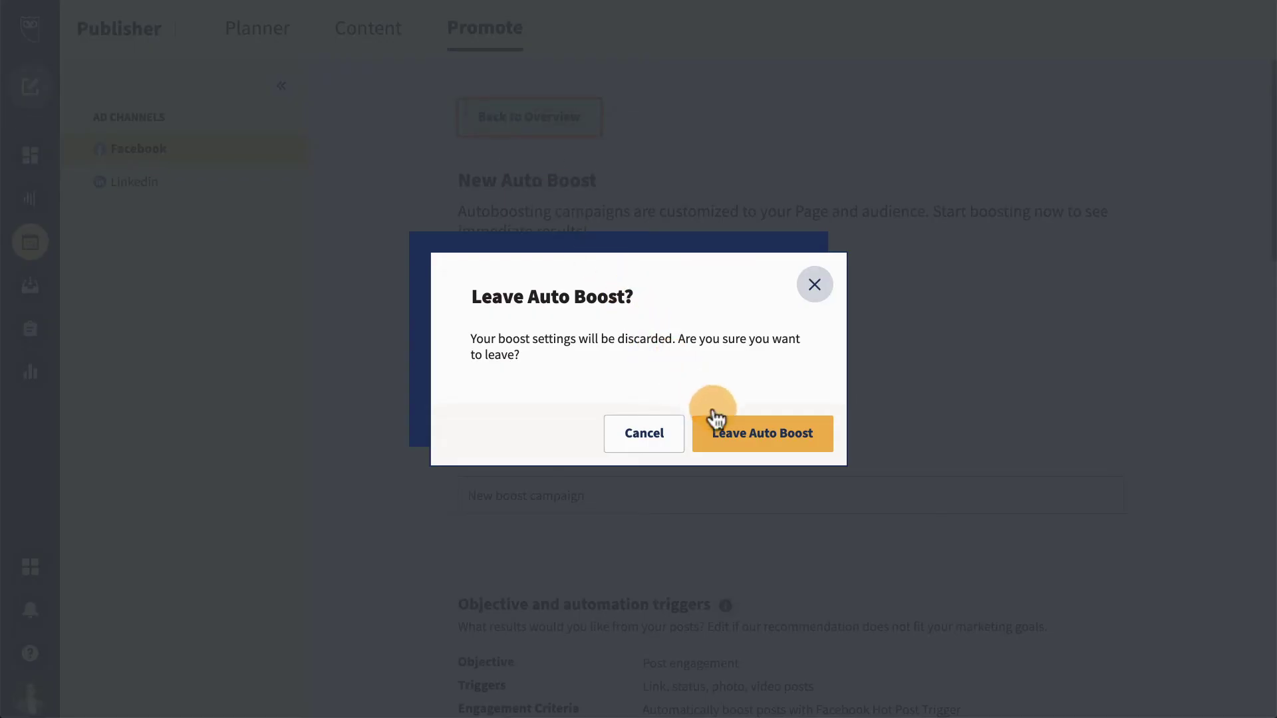
click(729, 429)
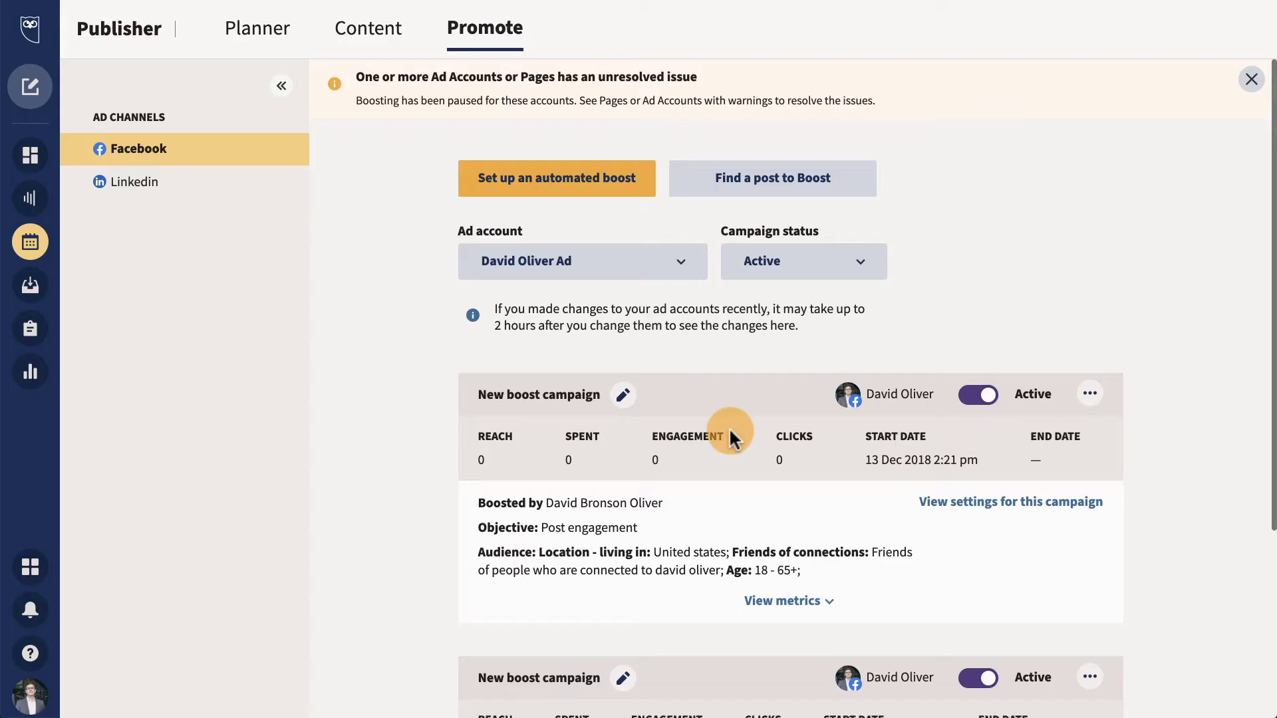
Step: Start boosting the first Bread & Coffee post, saving its page and ad account
click(746, 187)
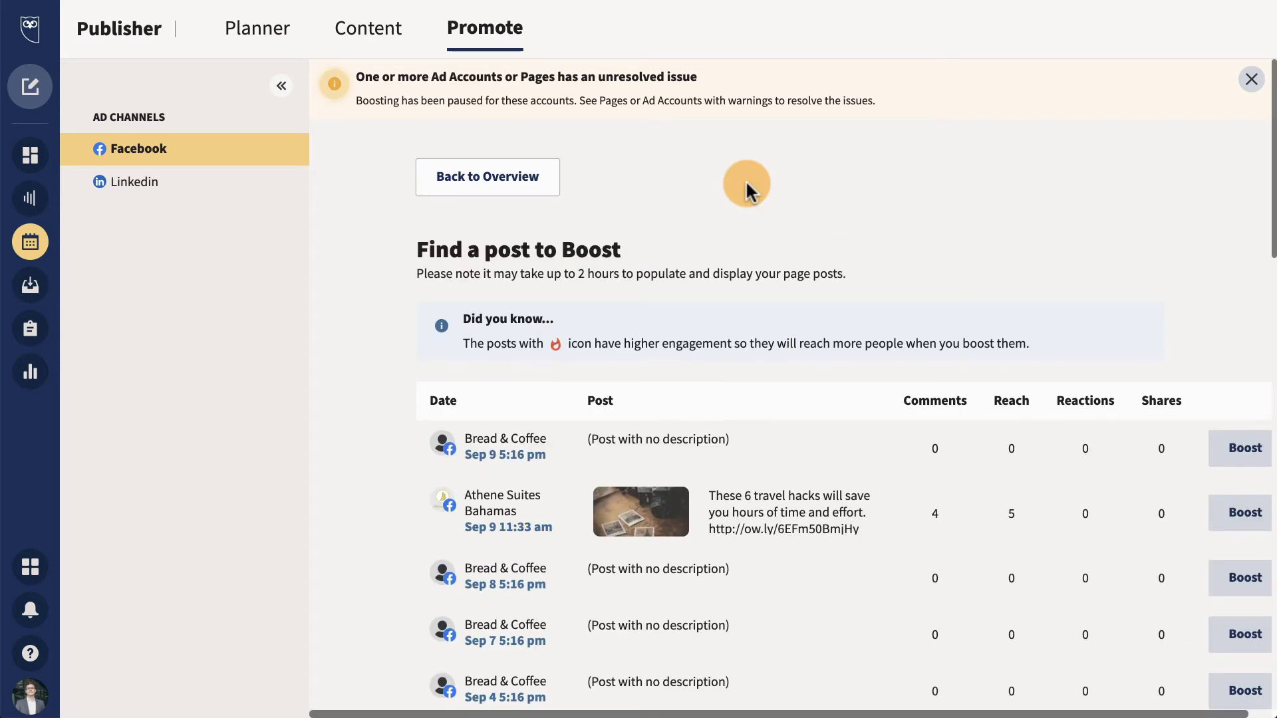
click(1231, 447)
click(173, 402)
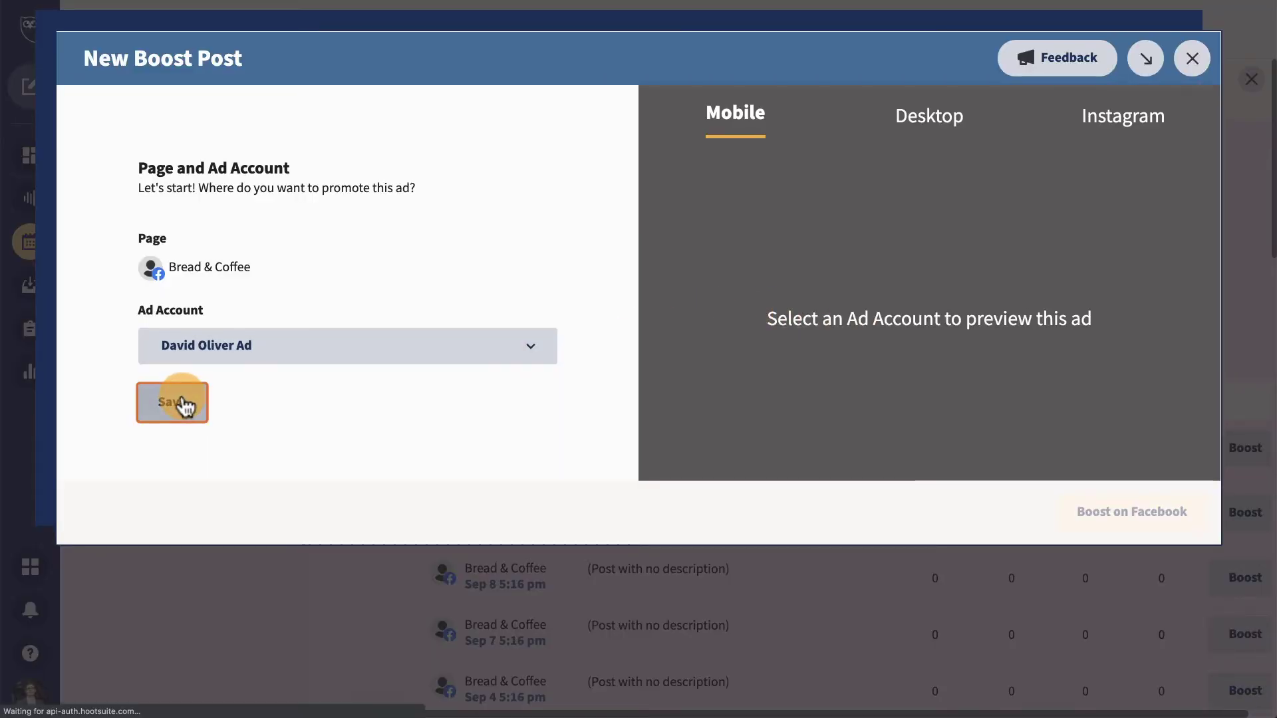
Step: Review the boost's audience, budget and duration, close it without boosting, then open Analytics
scroll(524, 359, down, 15)
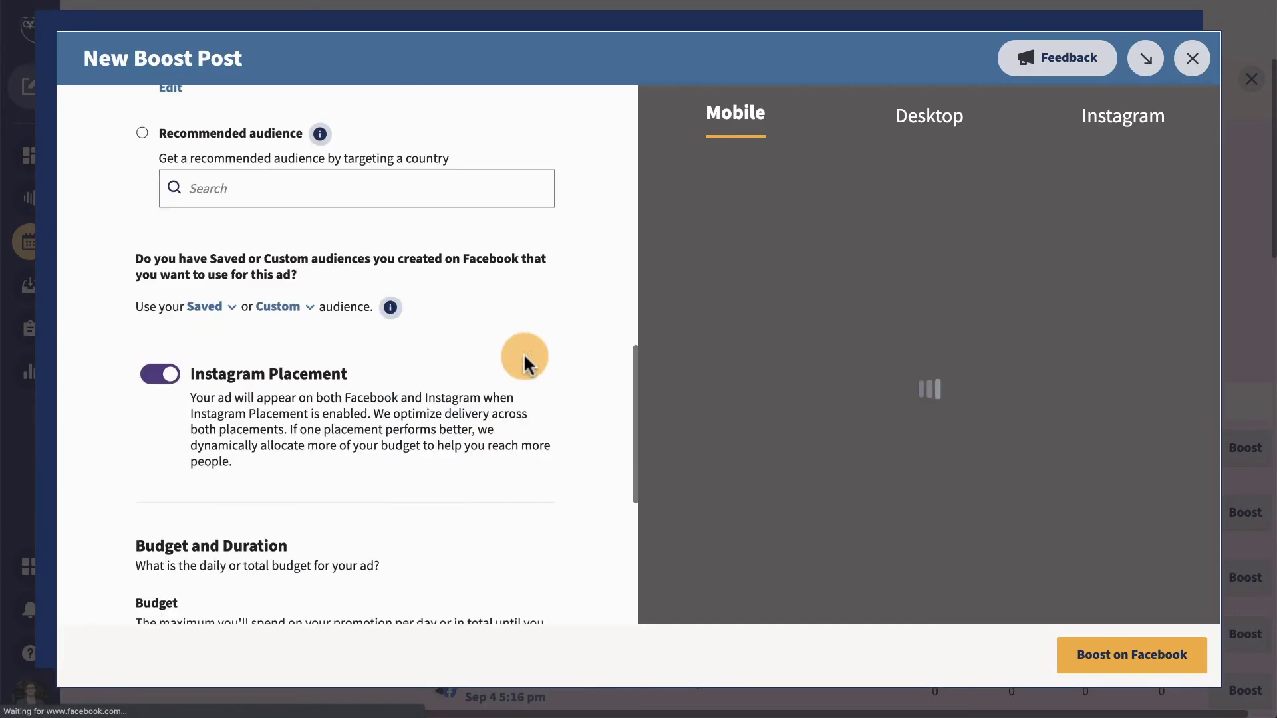
scroll(524, 359, down, 3)
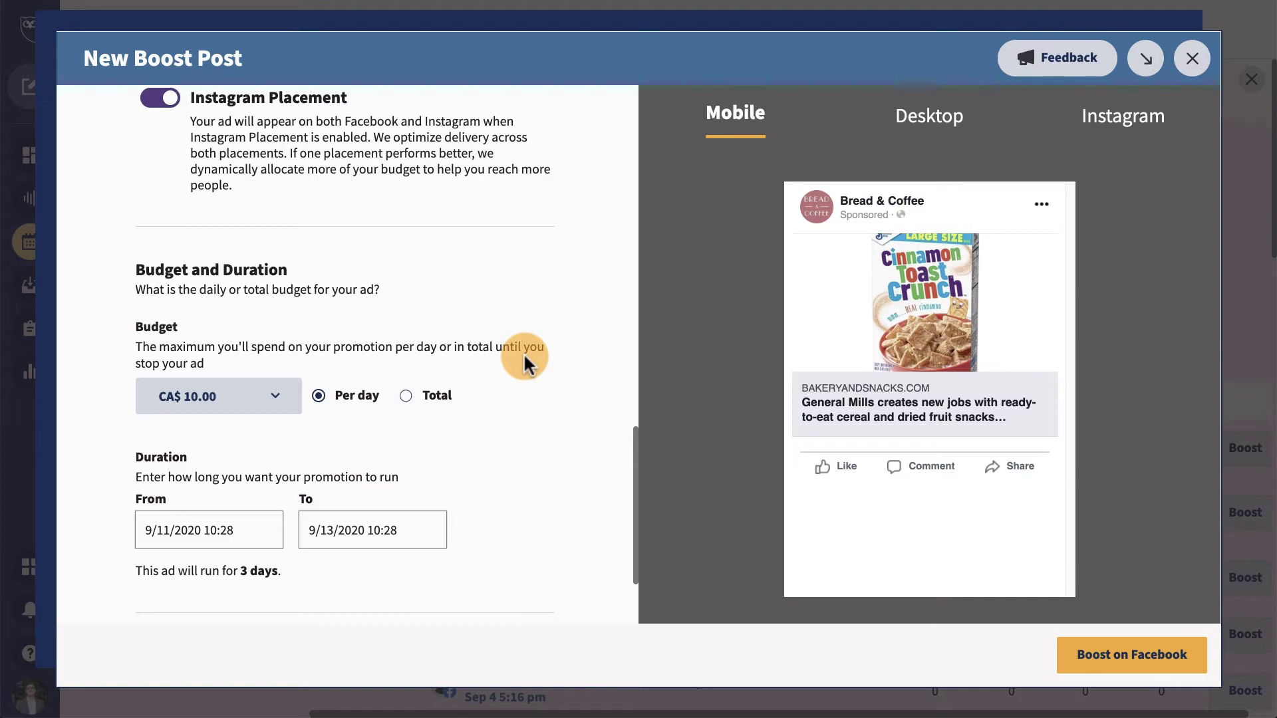
click(1191, 58)
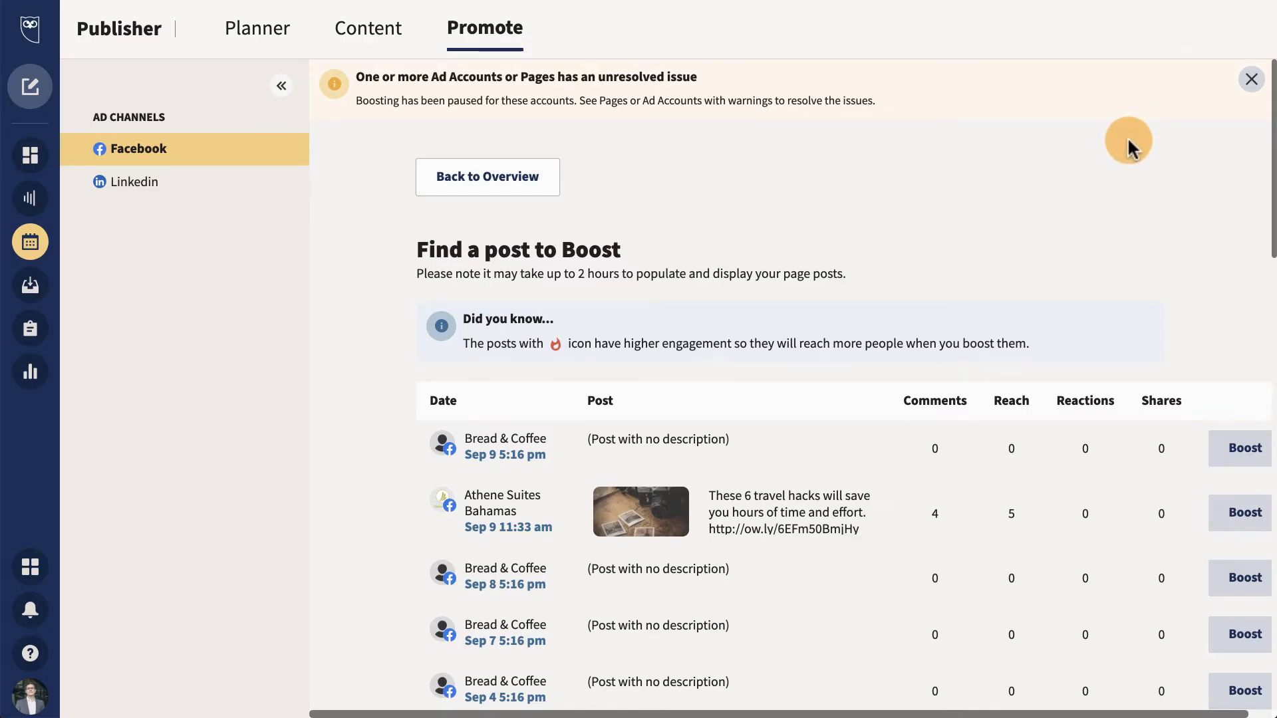
click(42, 372)
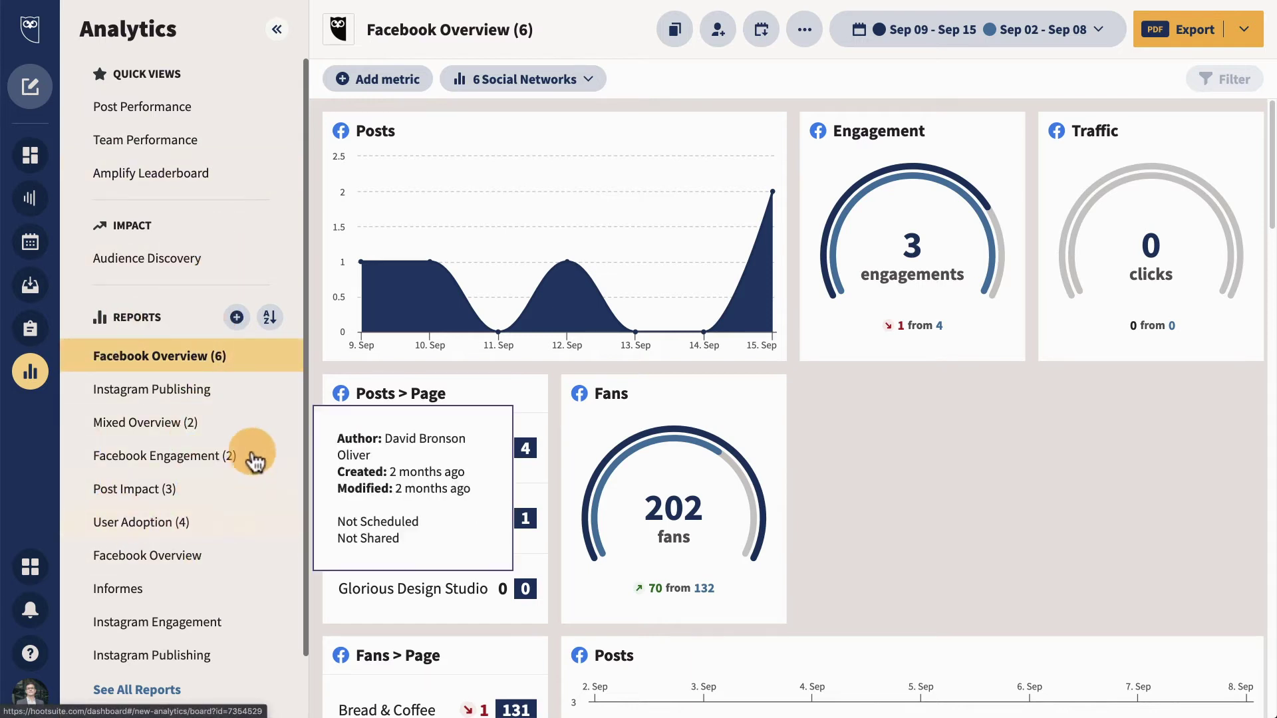
Step: Browse the saved reports, opening Instagram Publishing and then Mixed Overview (2)
mouse_move(198, 365)
mouse_move(120, 436)
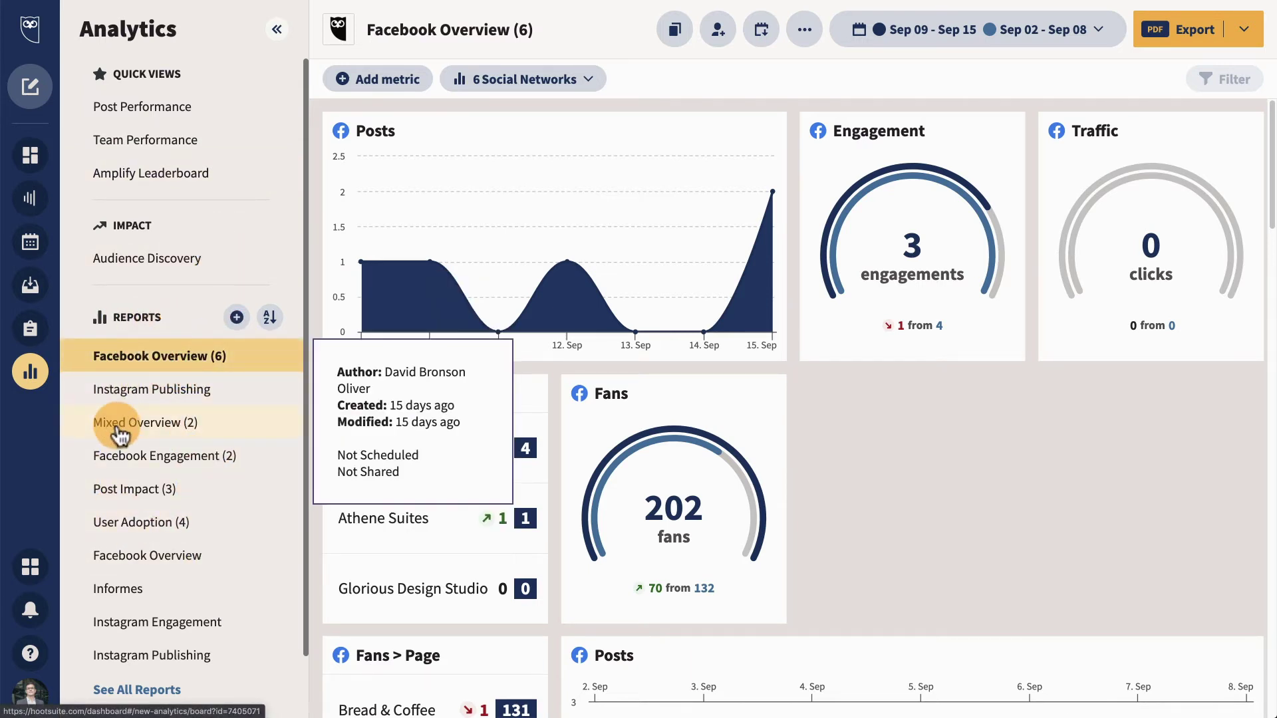
scroll(117, 432, down, 1)
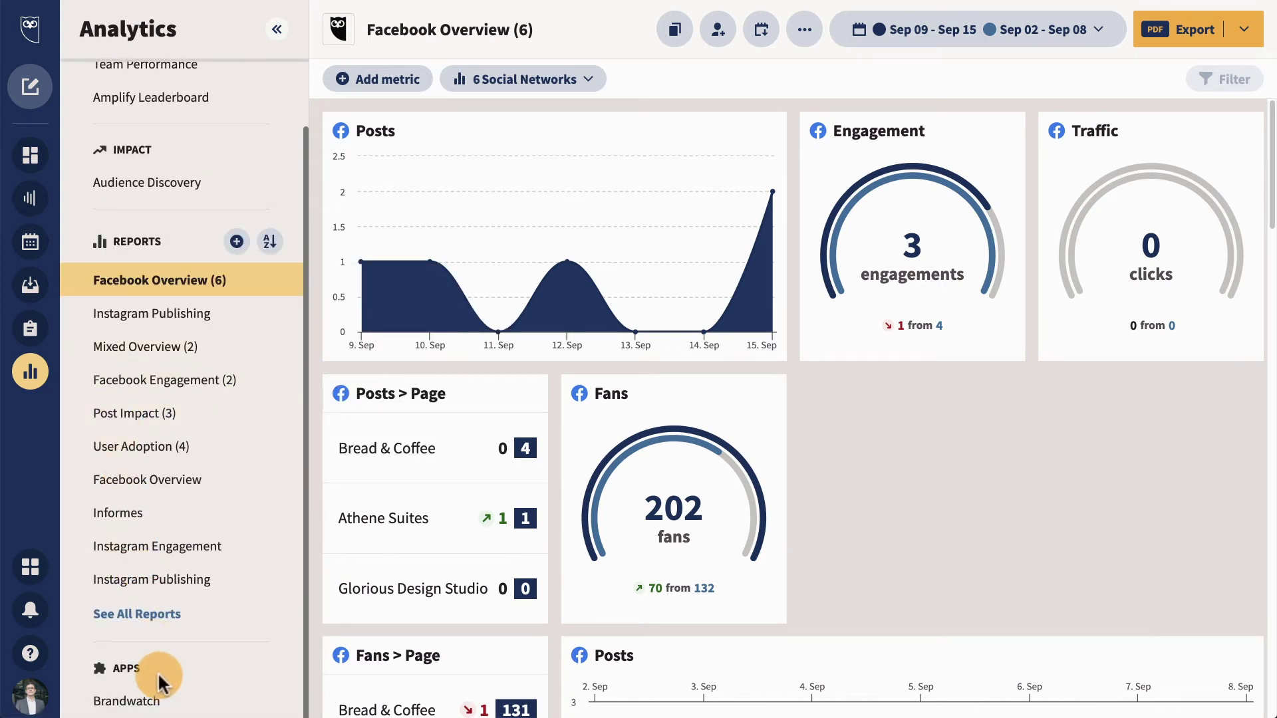
click(194, 325)
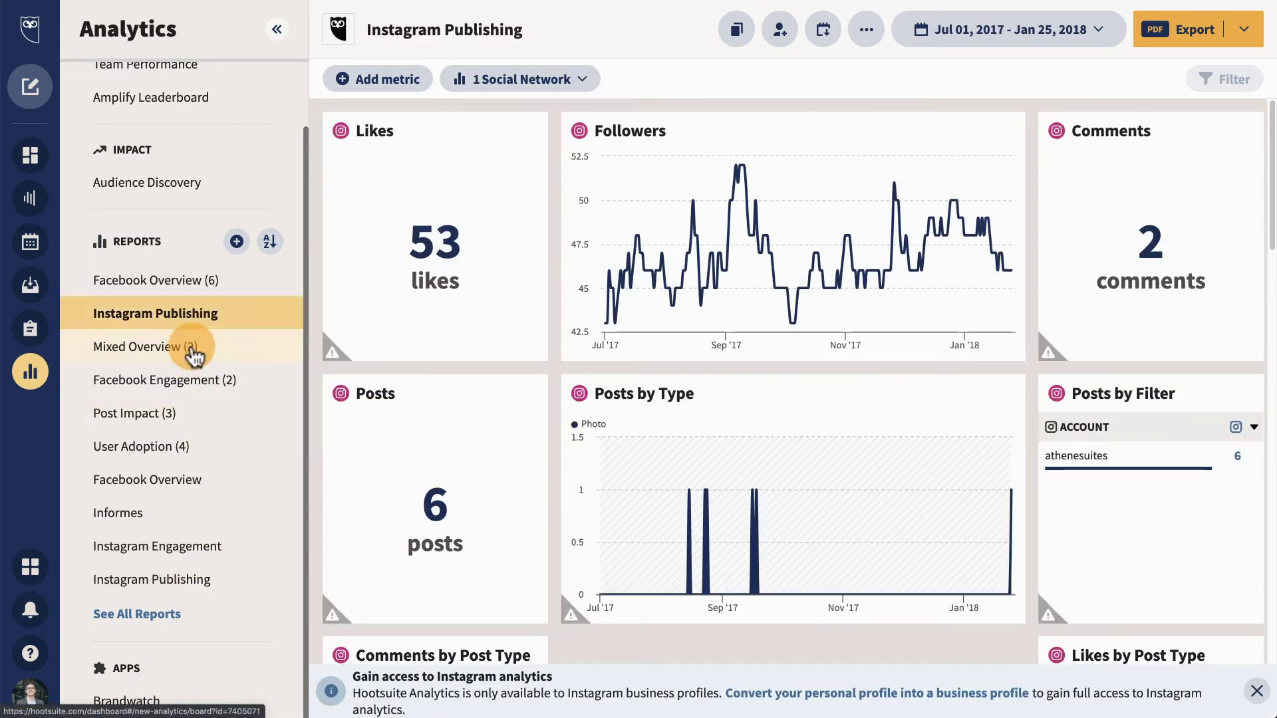
click(194, 356)
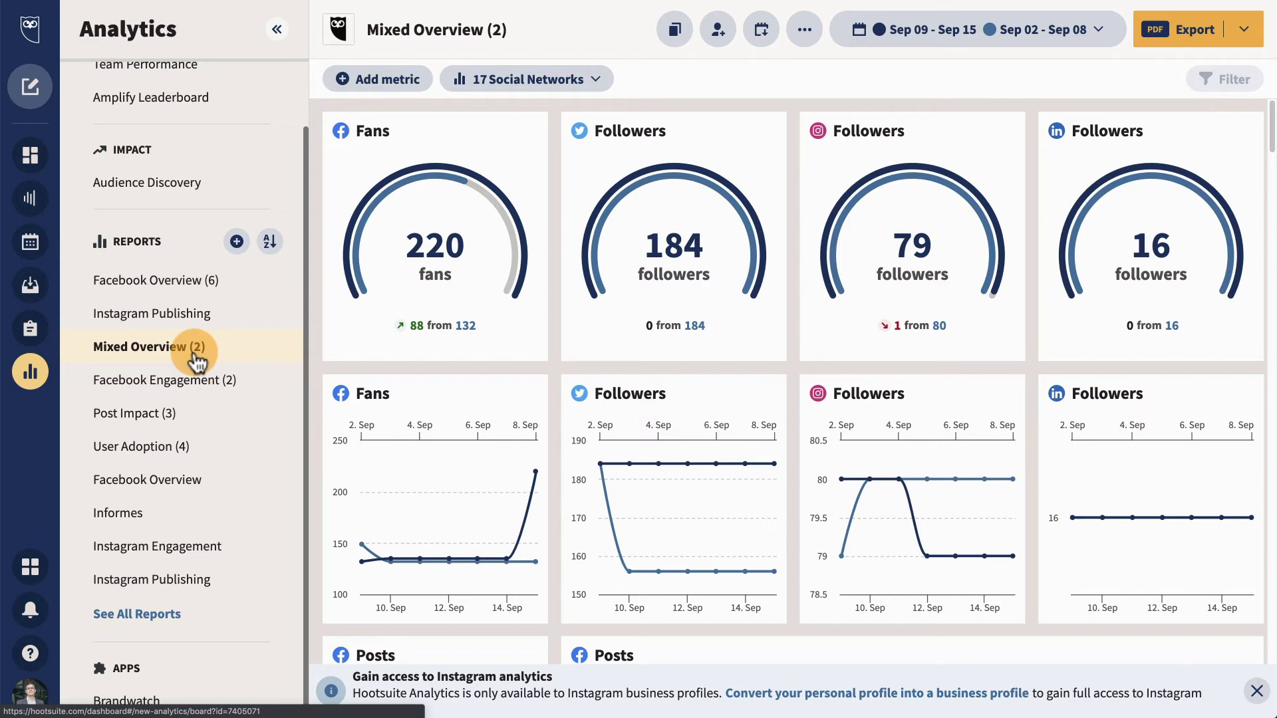
scroll(197, 363, up, 1)
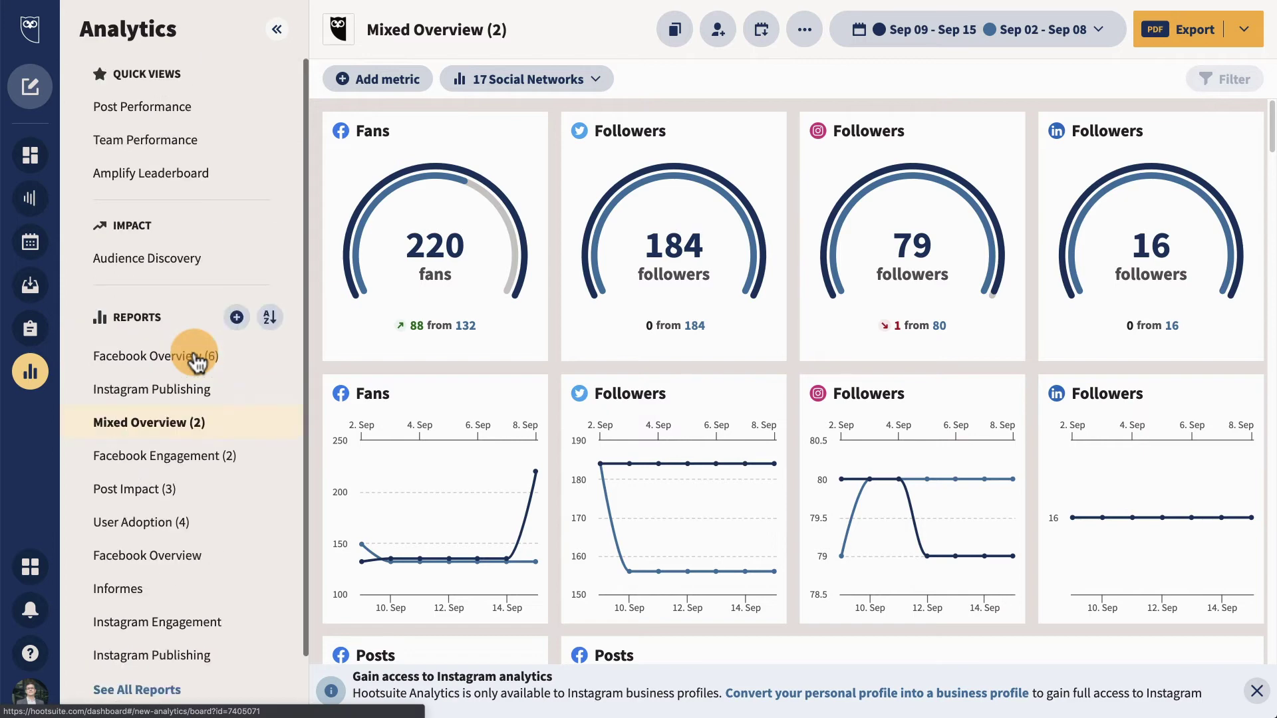
Step: Open the Post Performance view and check its date range without changing it
click(174, 108)
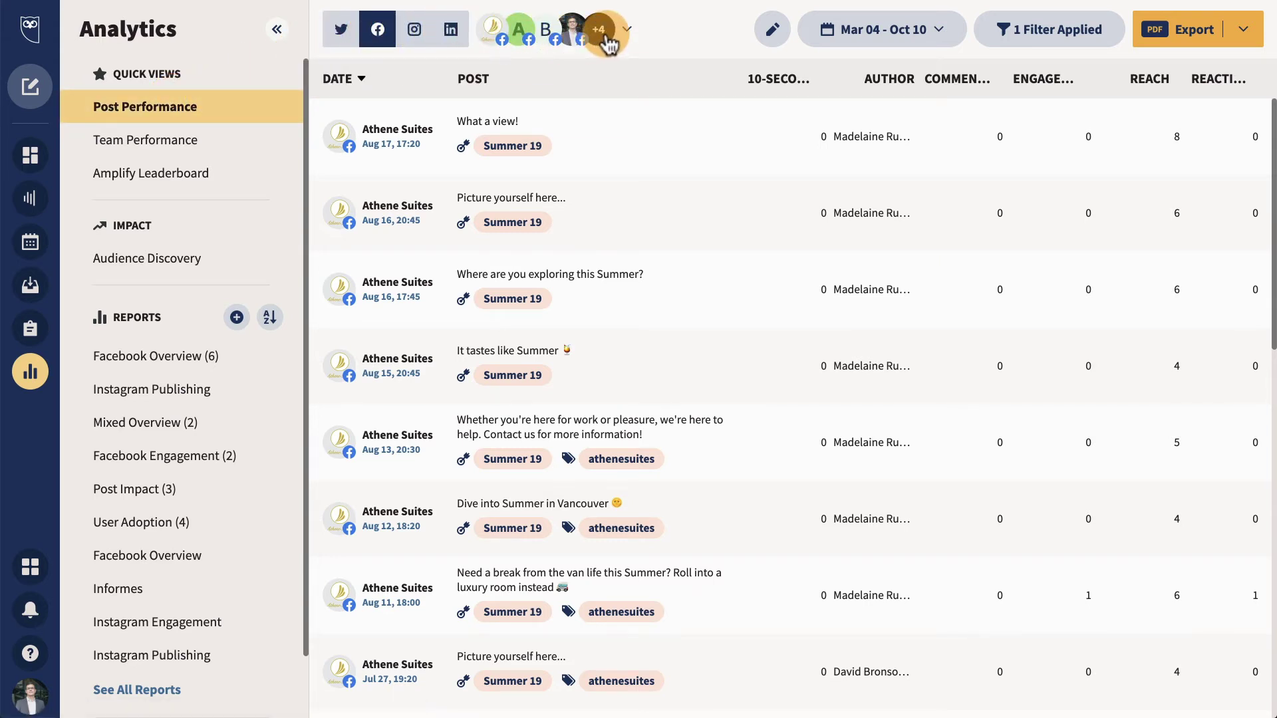
click(923, 43)
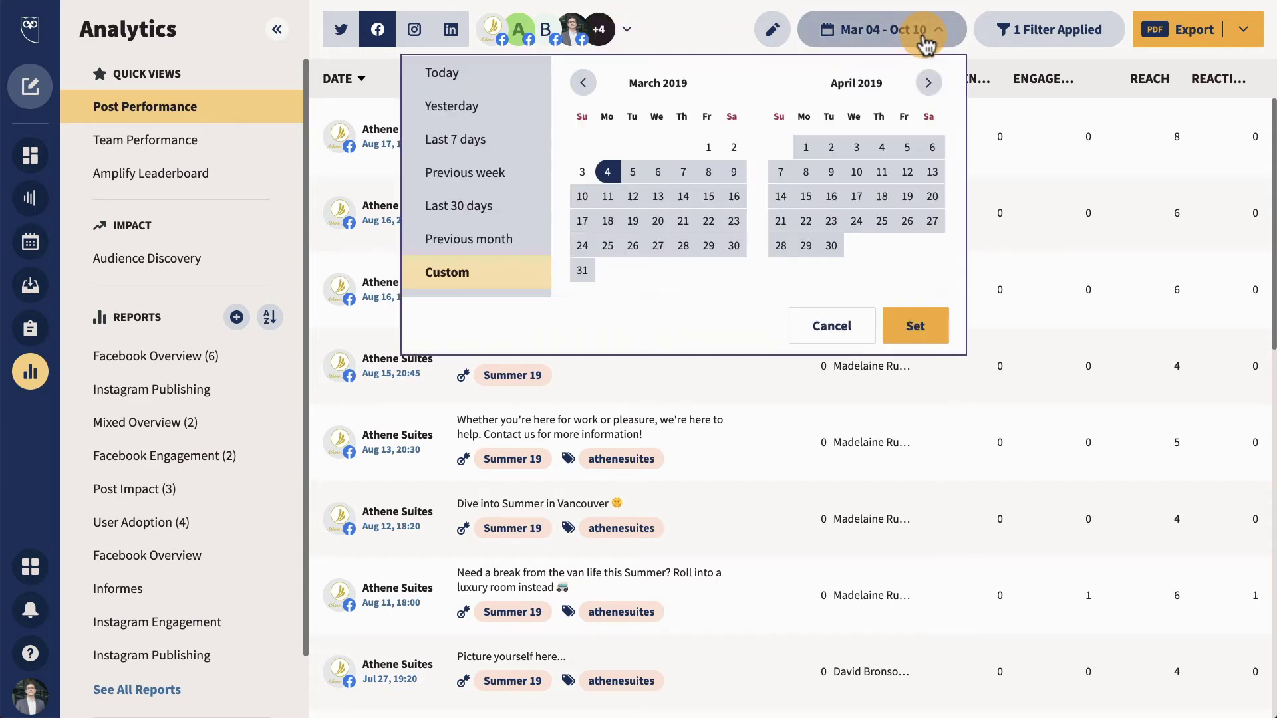
click(925, 44)
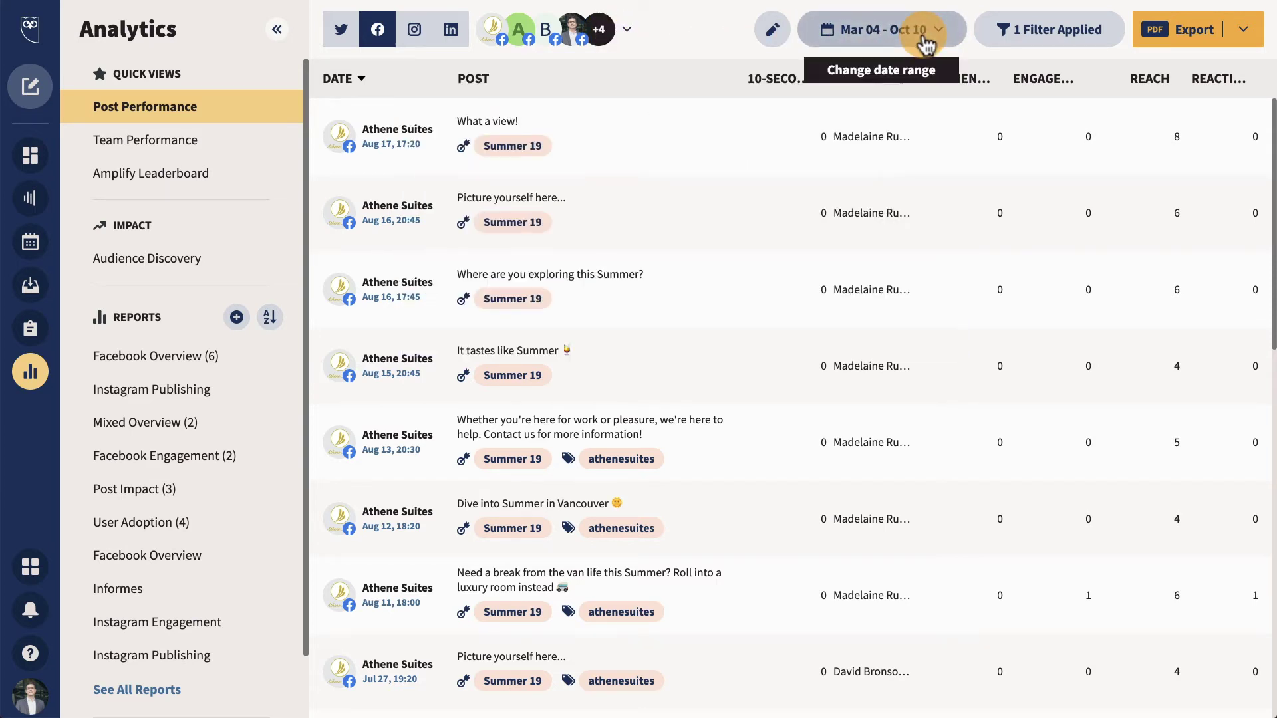
Step: Add the Reactions: Wow column to the posts table and browse the other columns
click(761, 28)
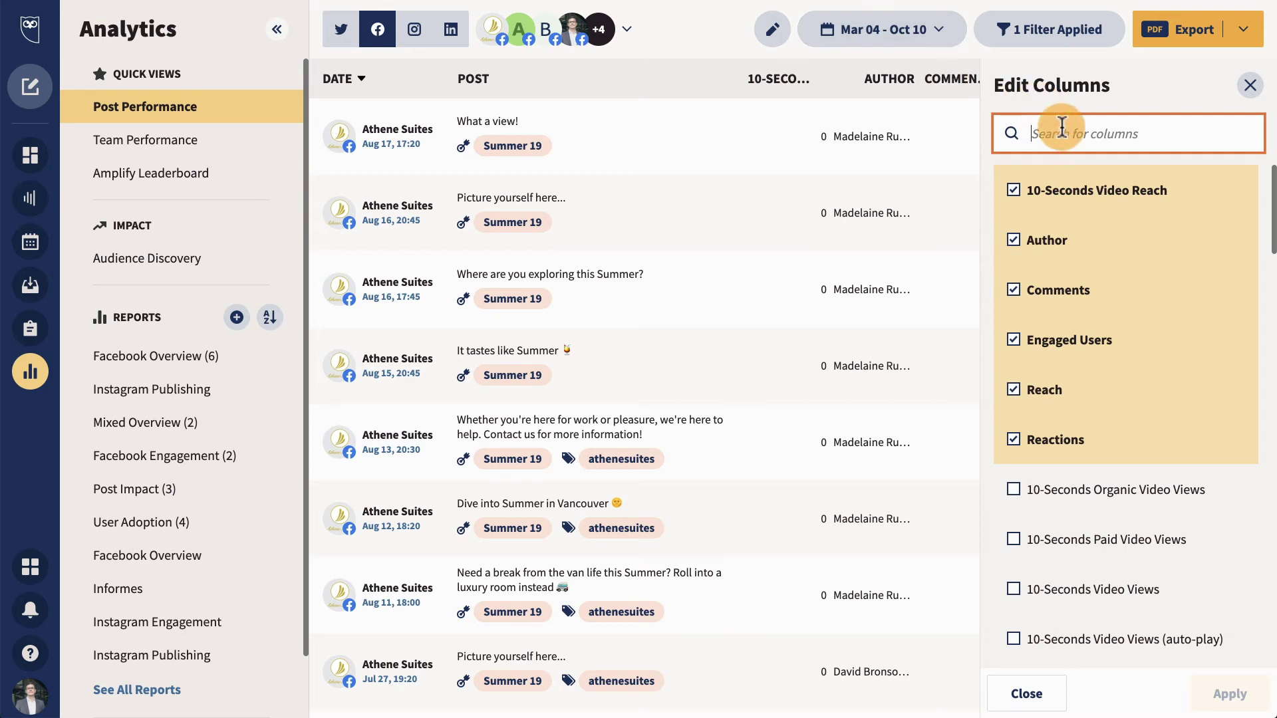
text(wow)
click(1064, 191)
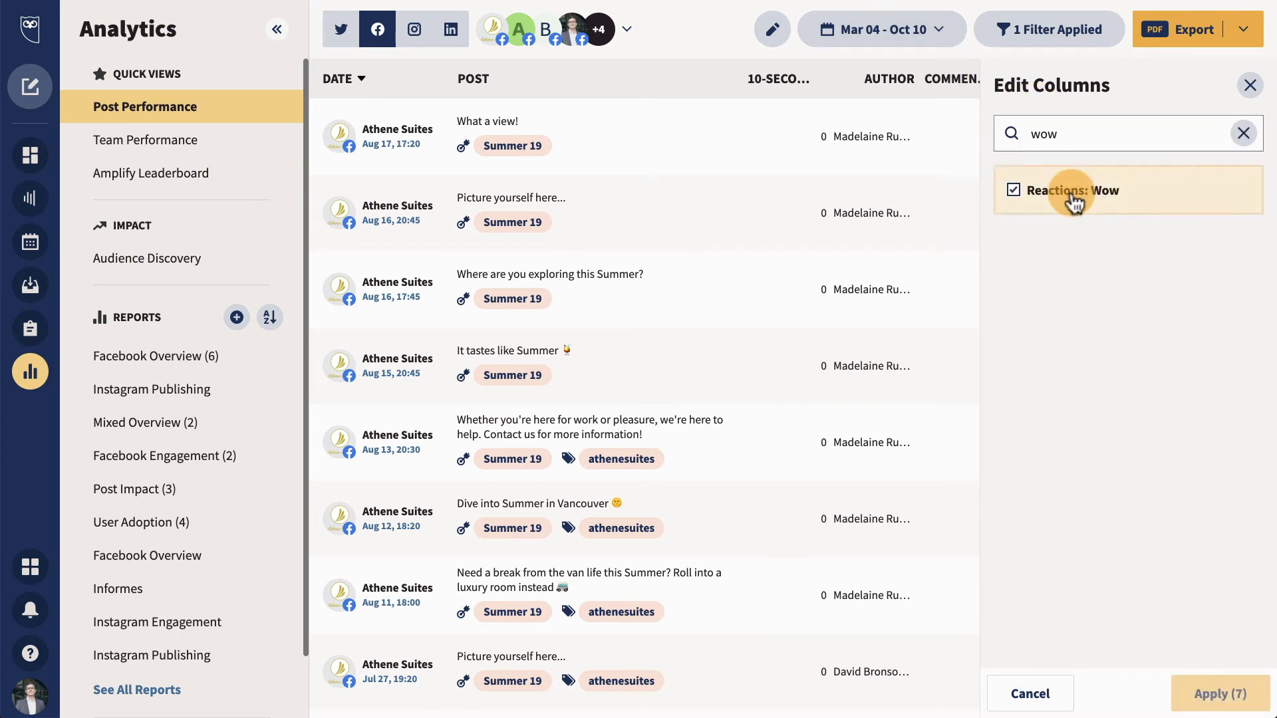
click(1243, 133)
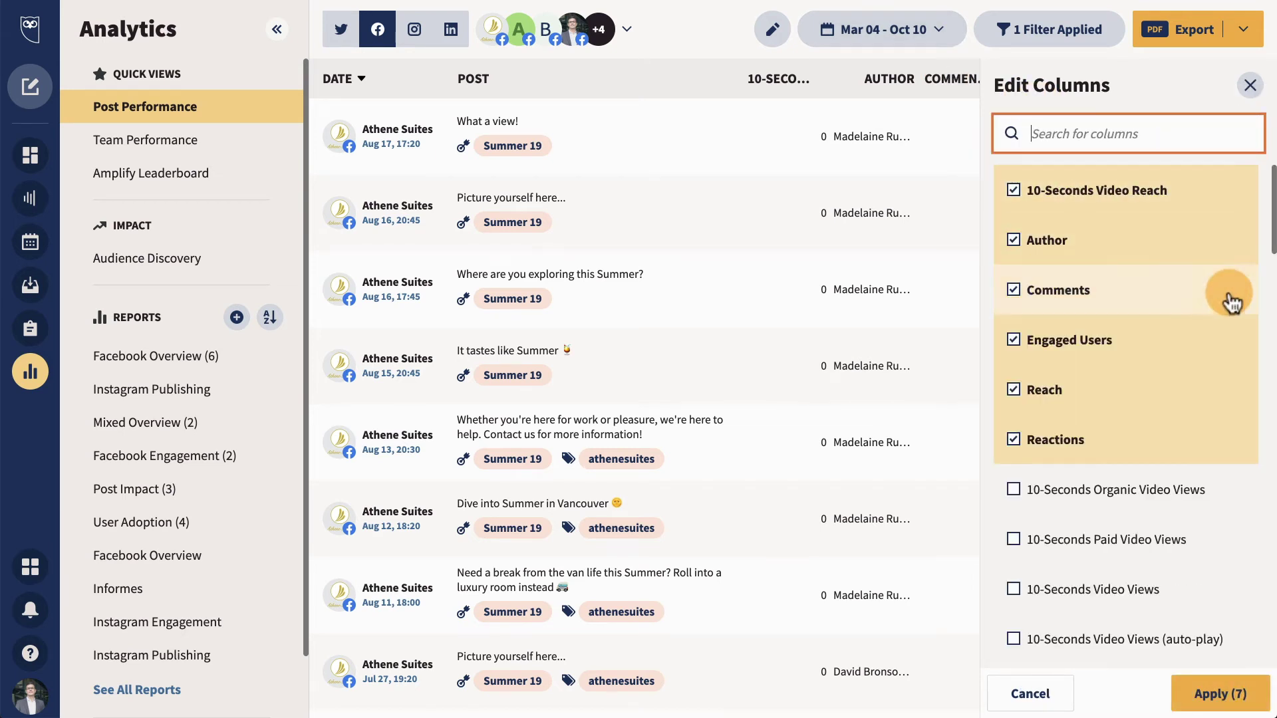
scroll(1220, 298, down, 2)
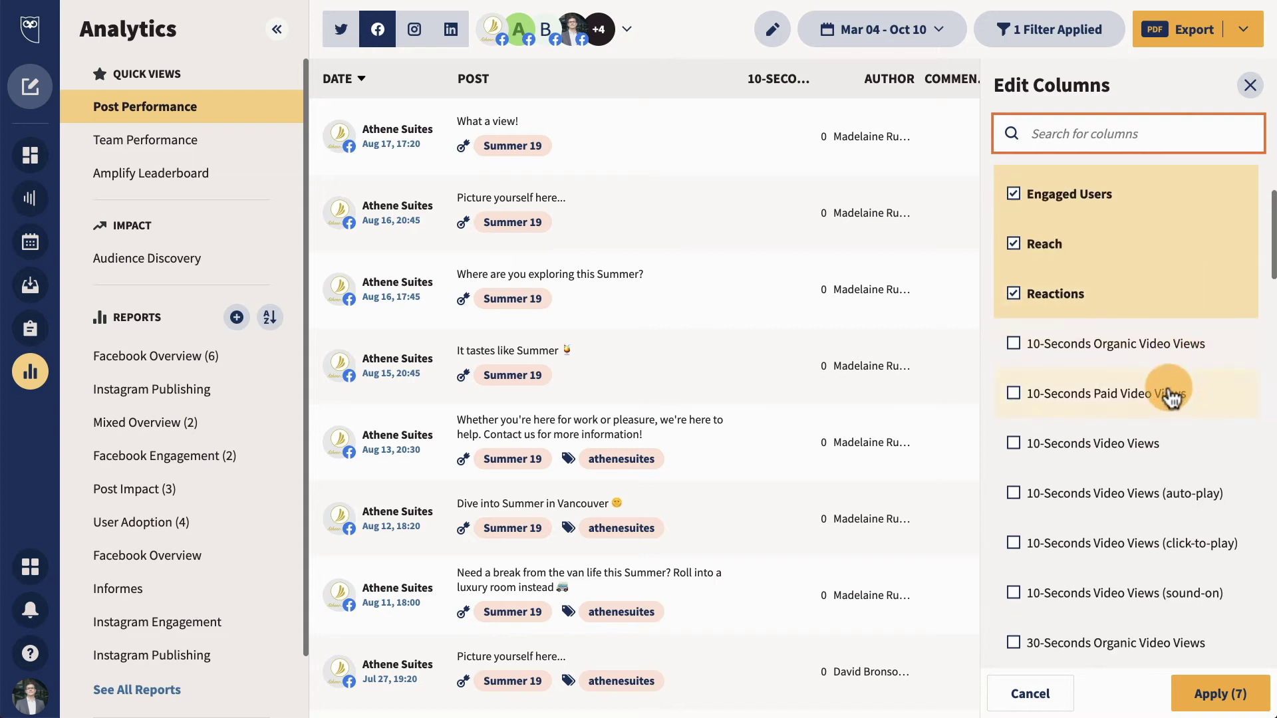
scroll(1091, 396, down, 6)
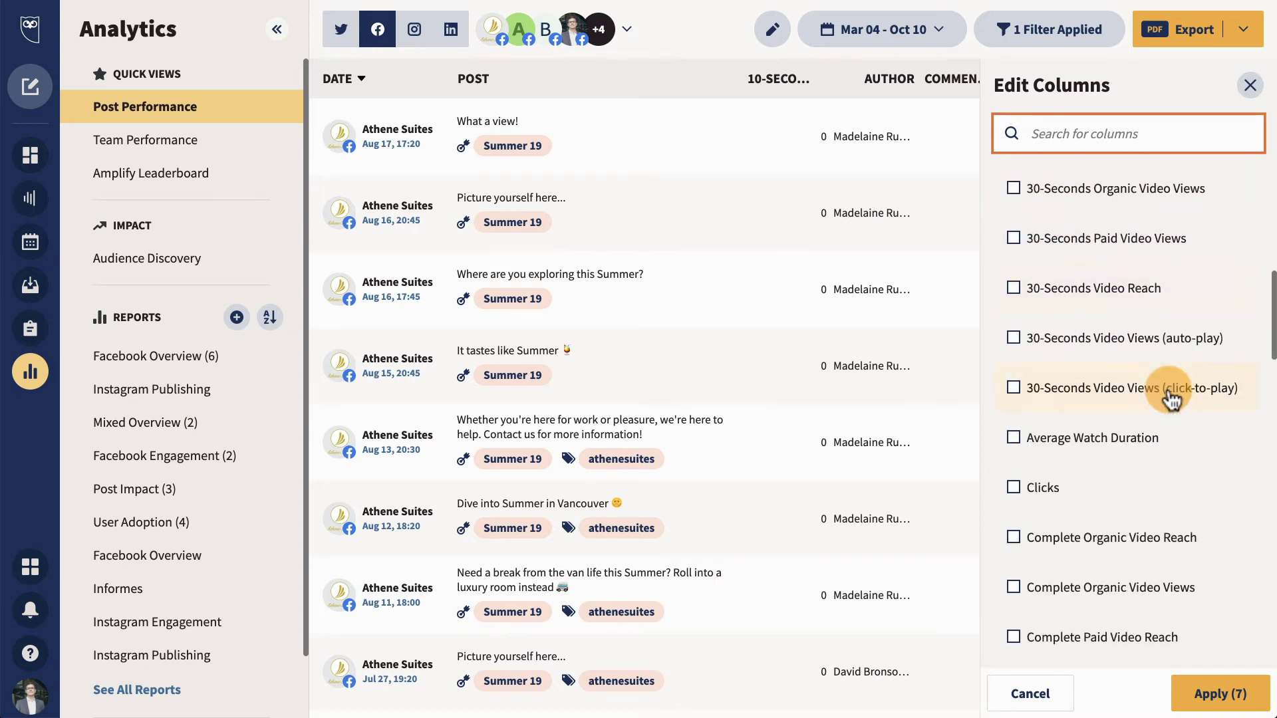
Step: Inspect the tag and campaign filters and export formats, then switch to Team Performance
click(1104, 30)
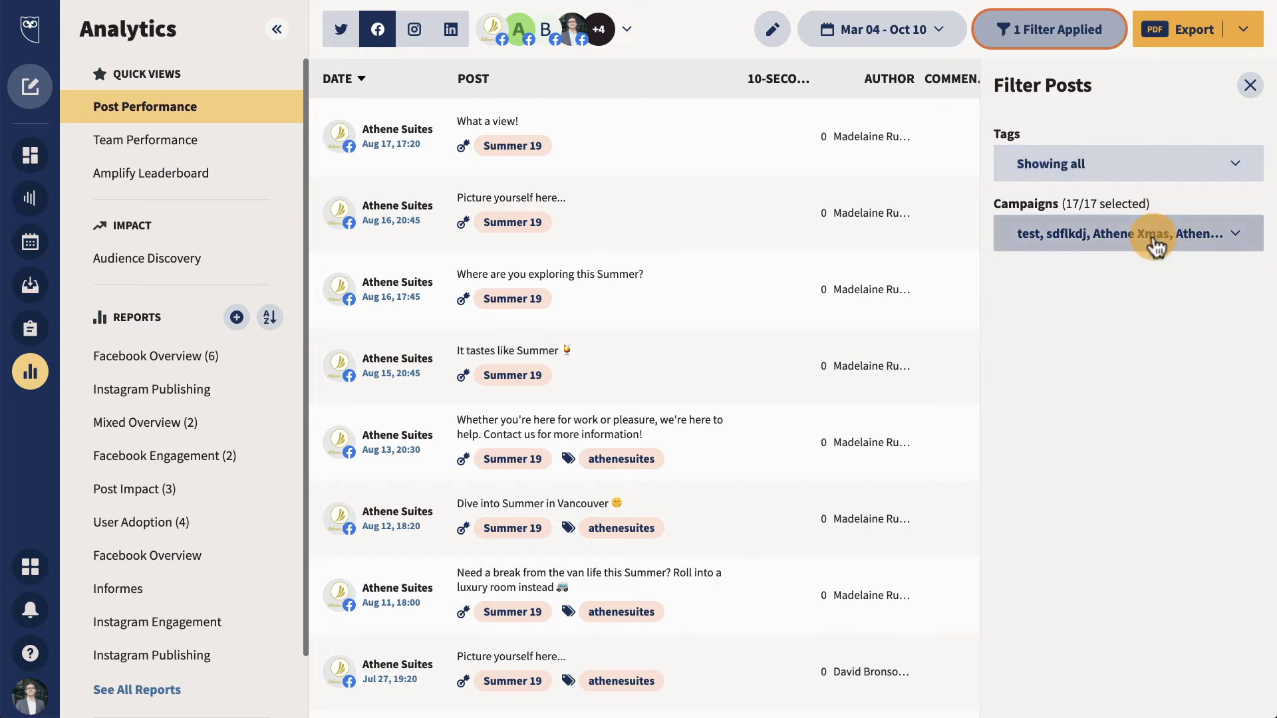
click(1244, 31)
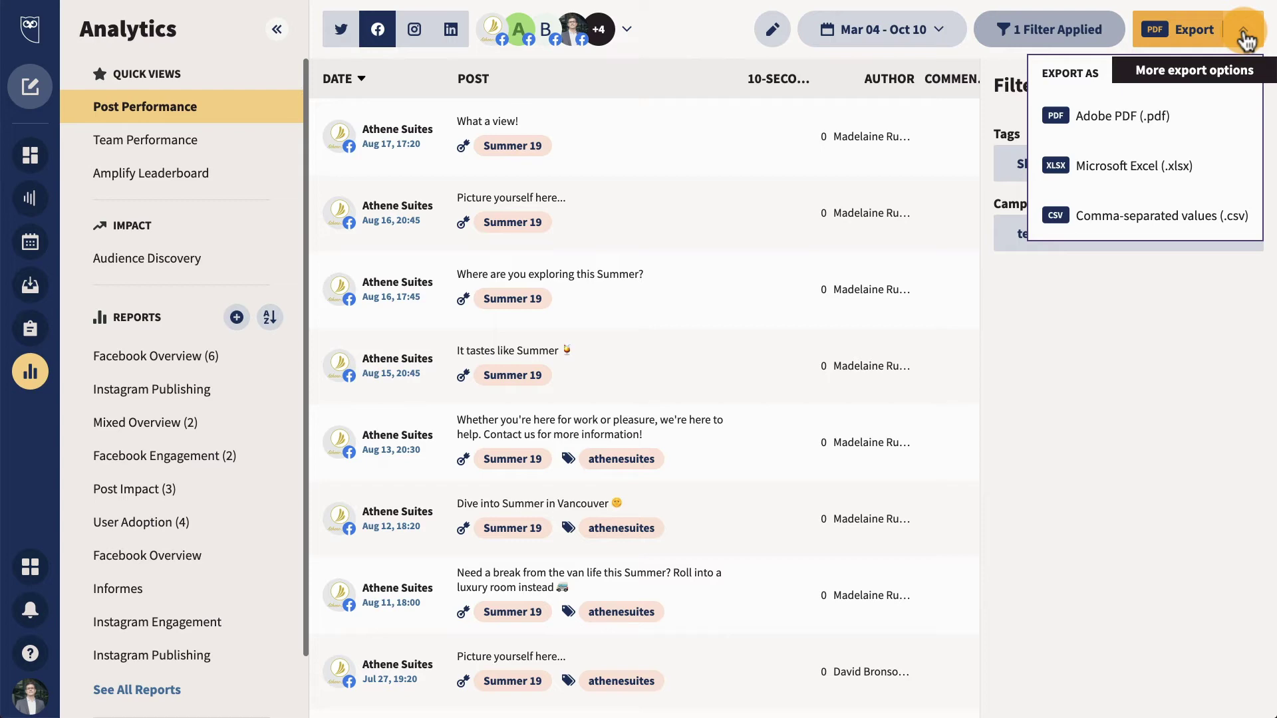
click(279, 143)
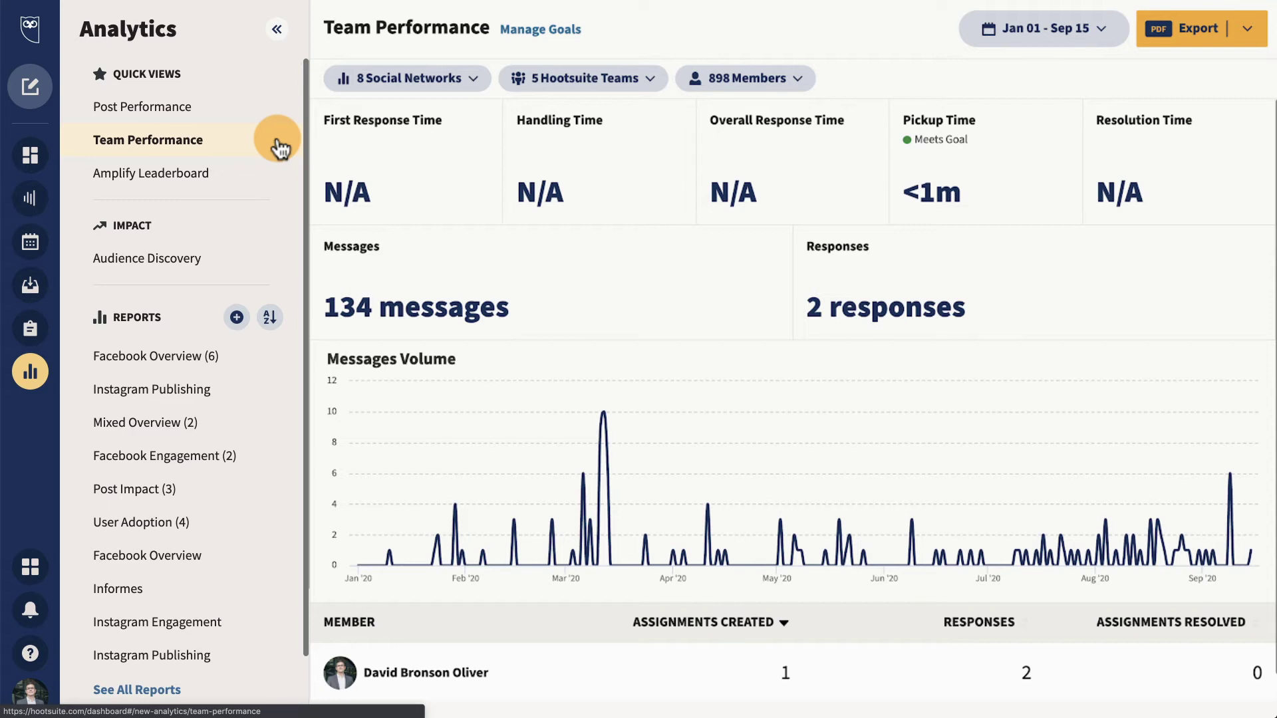
Step: View the Amplify Leaderboard, then begin creating a new report from a template
click(267, 177)
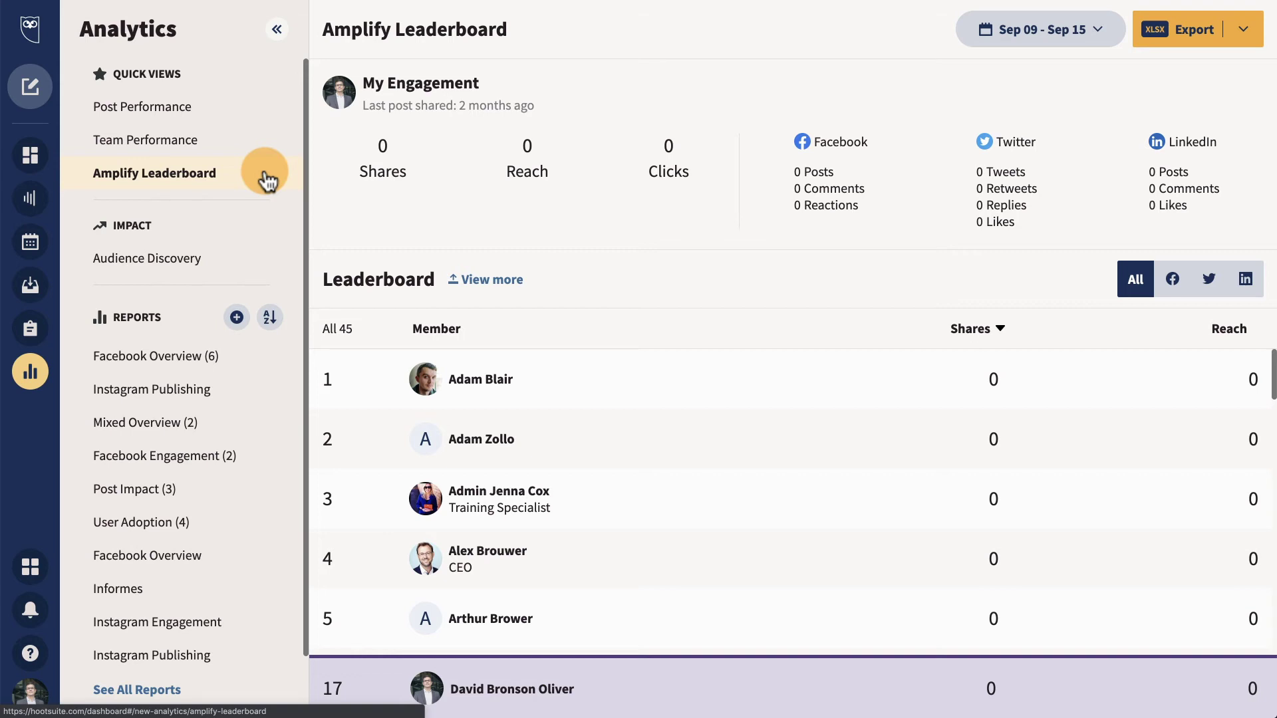
click(240, 316)
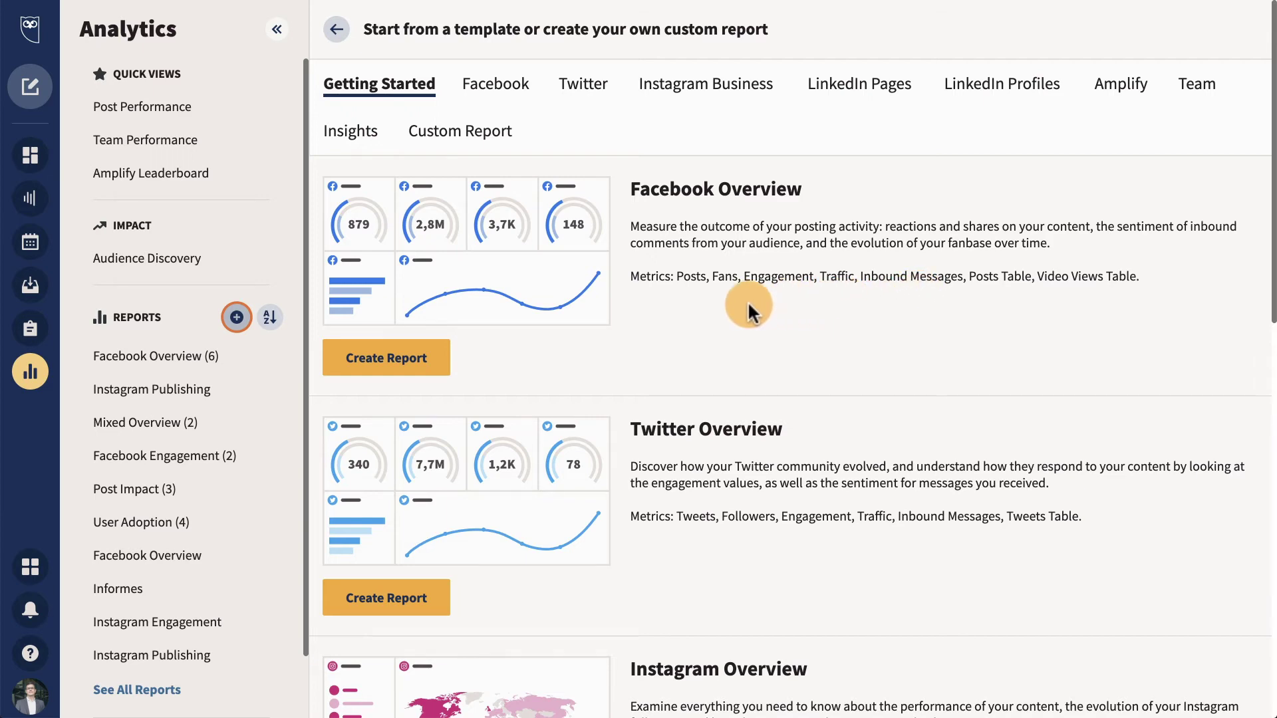
Step: Browse the Getting Started templates and then the Facebook report templates
scroll(747, 305, down, 4)
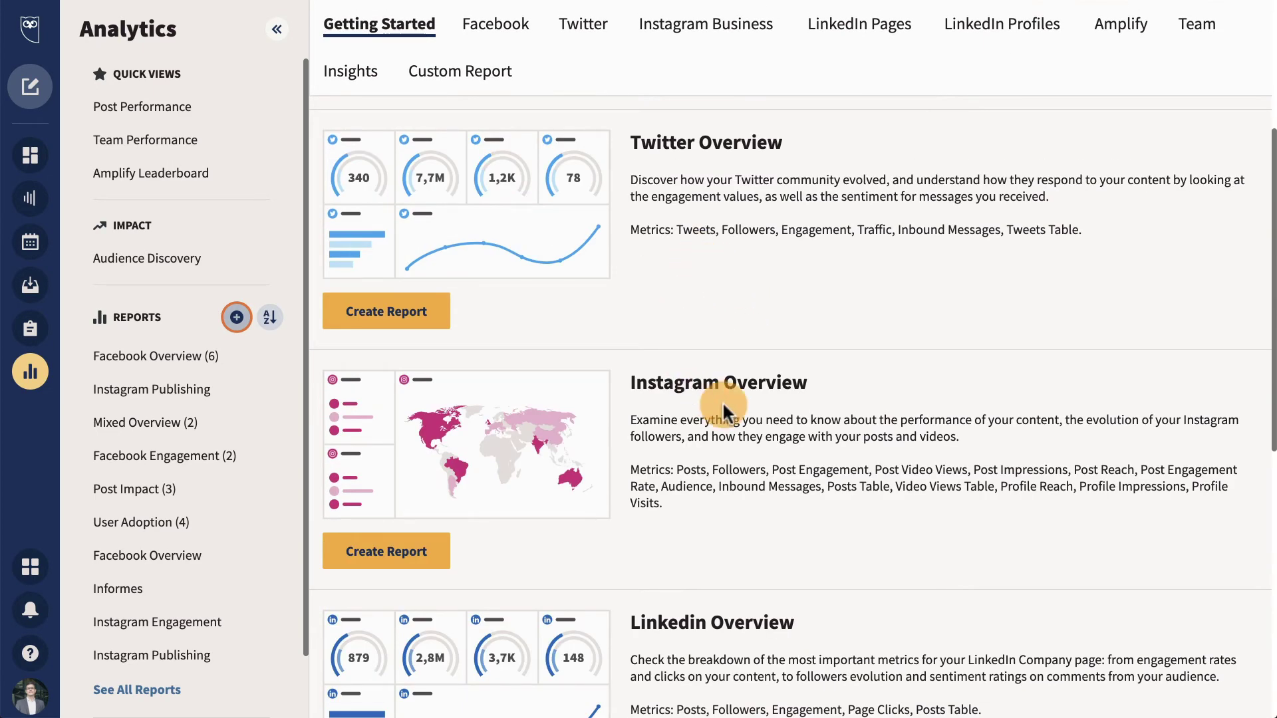
scroll(731, 598, down, 3)
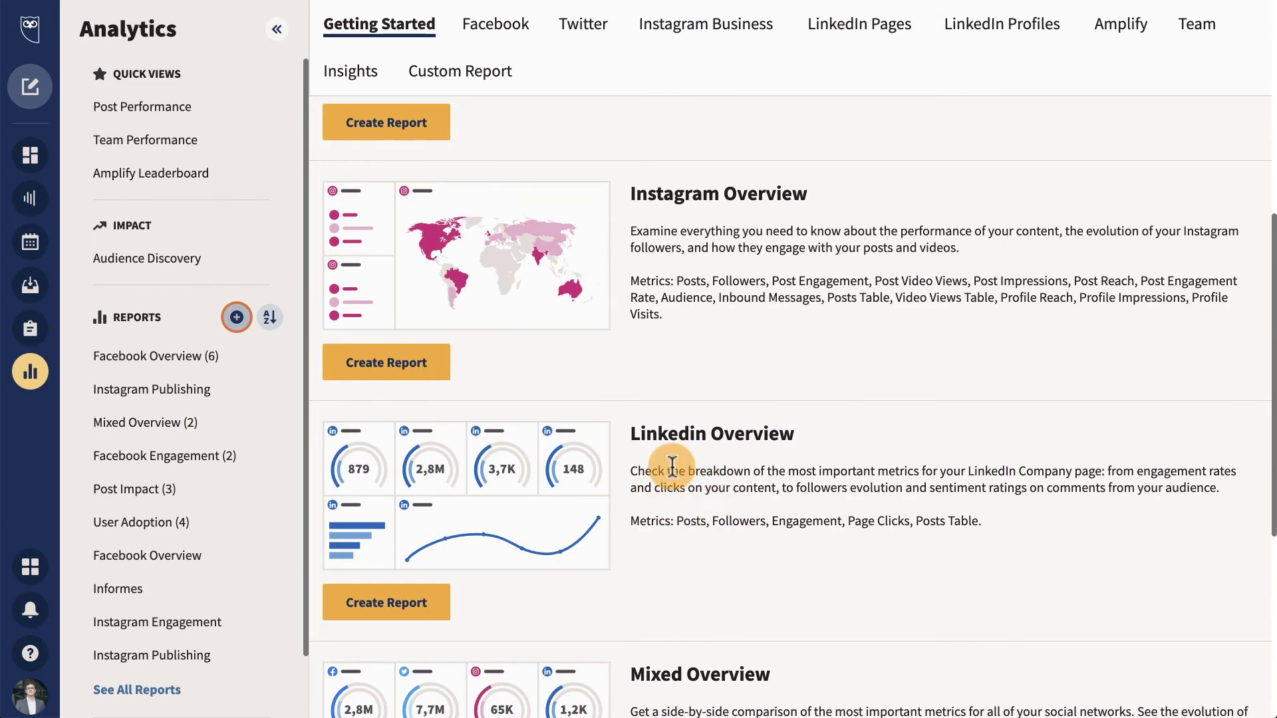
scroll(671, 467, down, 5)
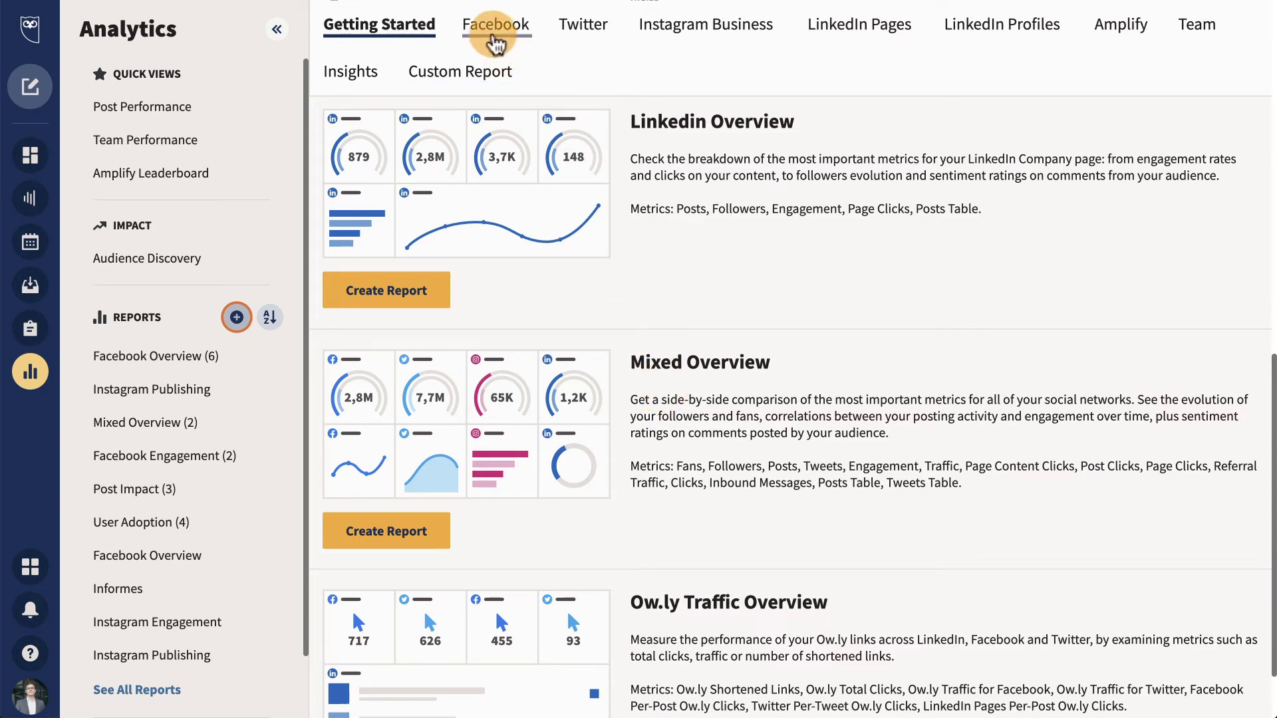
click(495, 40)
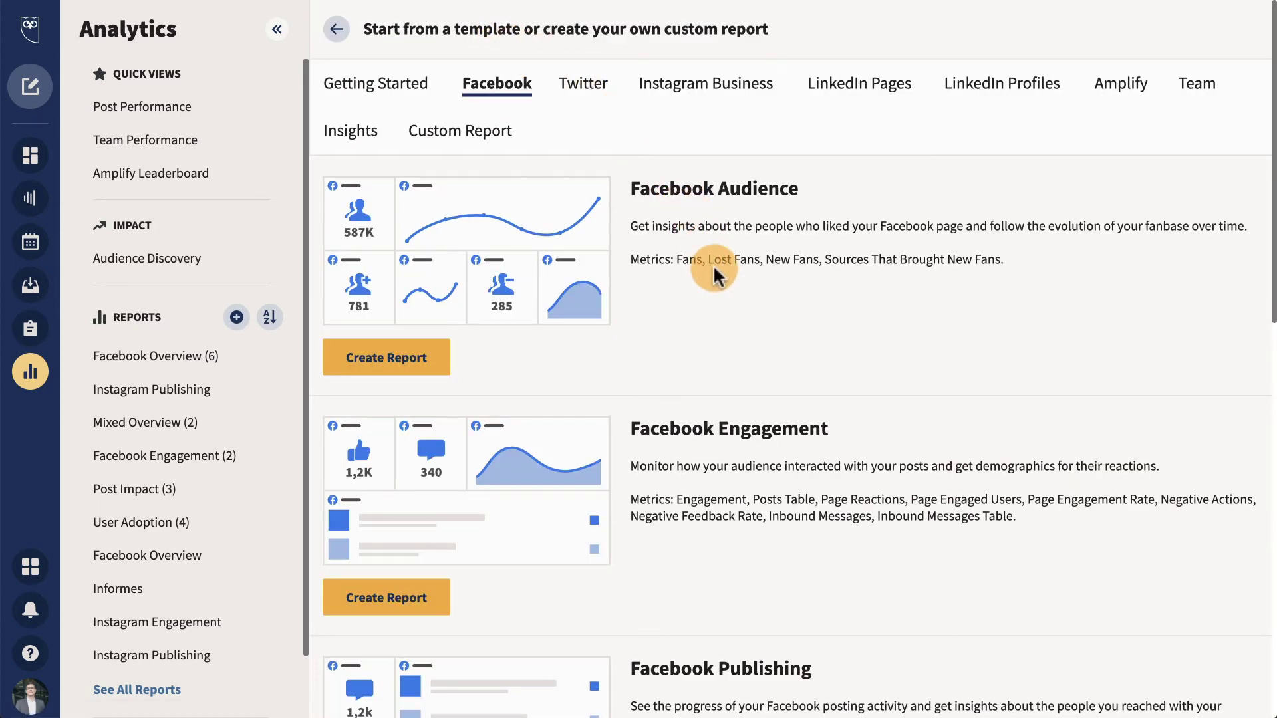
scroll(713, 265, down, 5)
scroll(713, 264, down, 8)
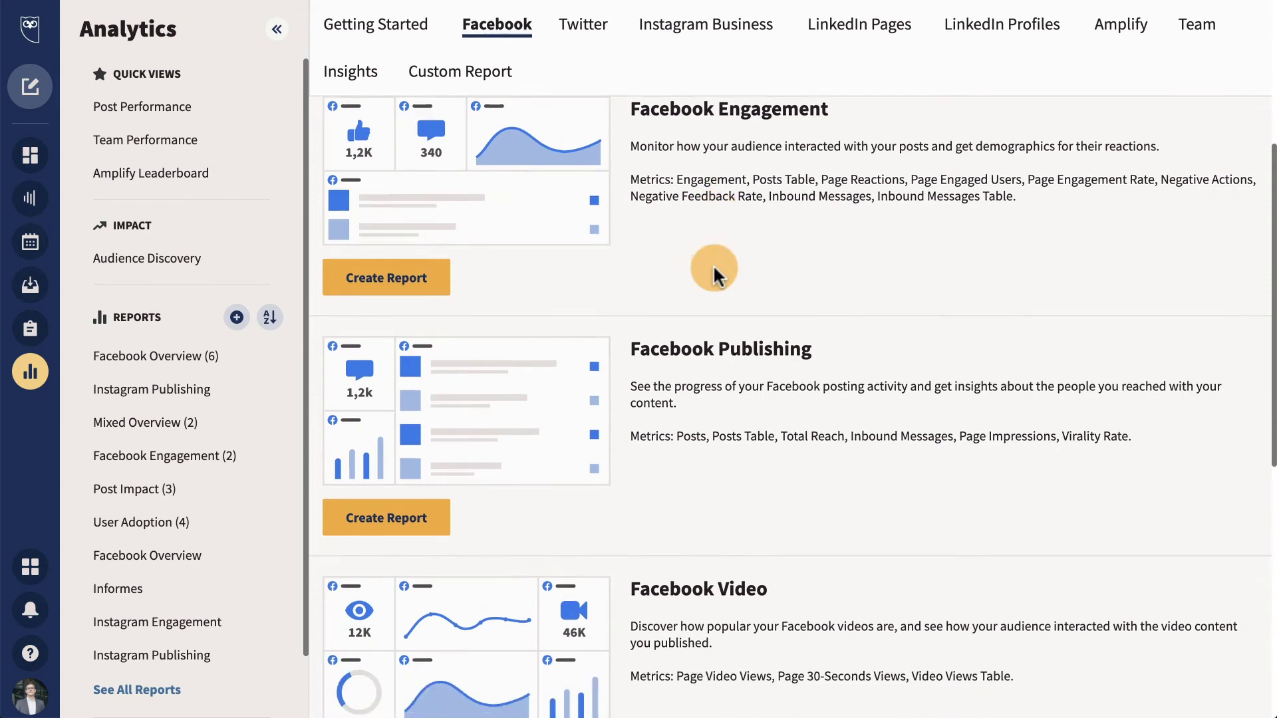
scroll(713, 265, down, 2)
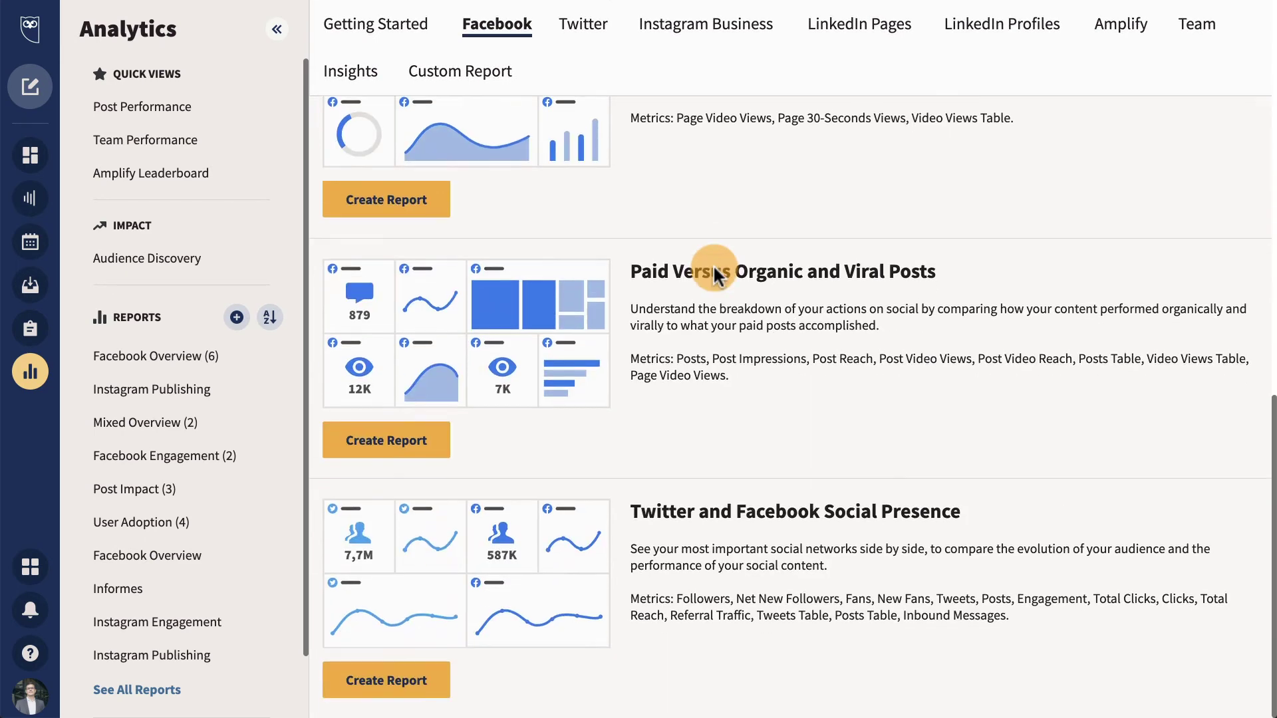
Step: Look through Twitter, Instagram Business, LinkedIn, Amplify, Team and Custom templates, then return to Getting Started
click(585, 30)
click(675, 84)
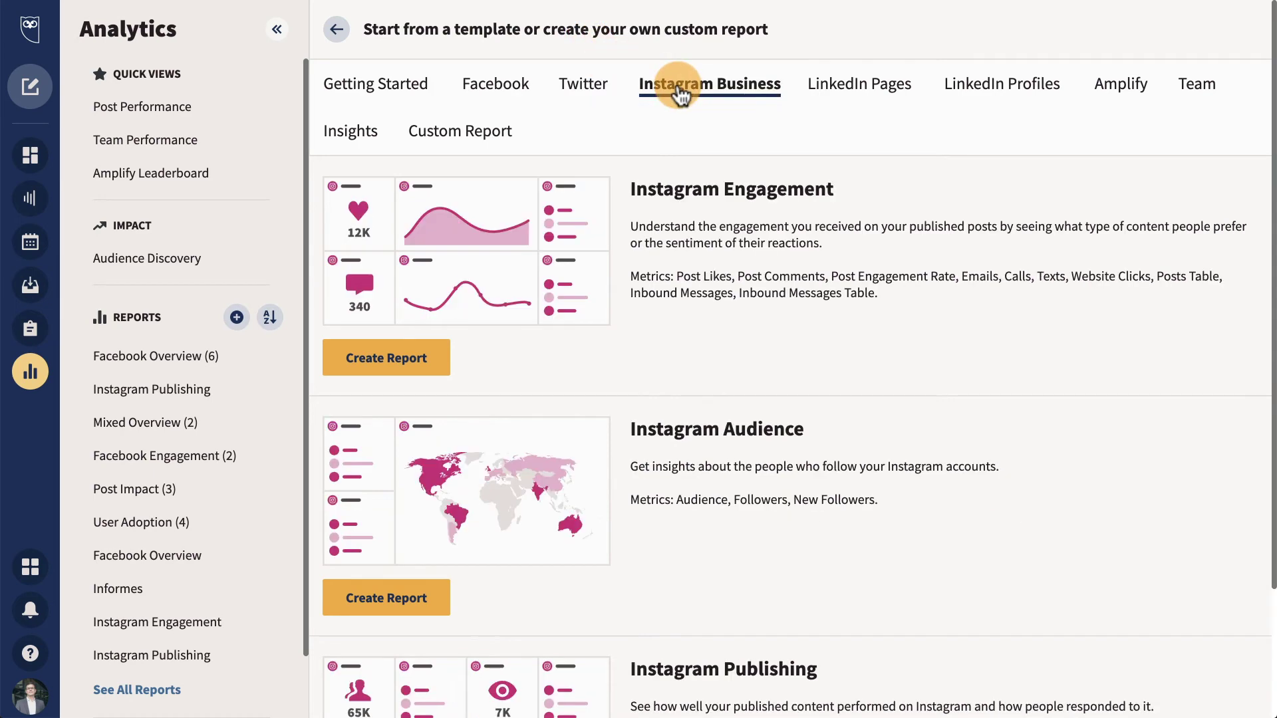
click(845, 101)
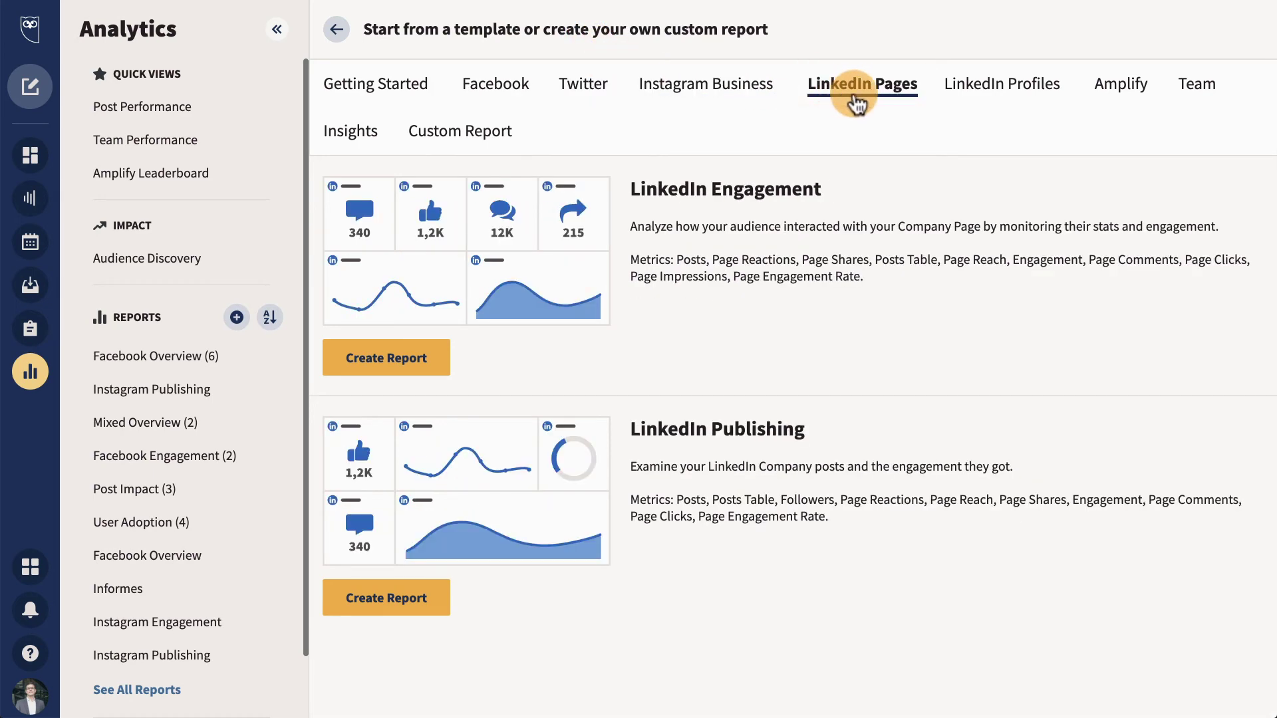
click(972, 98)
click(1104, 102)
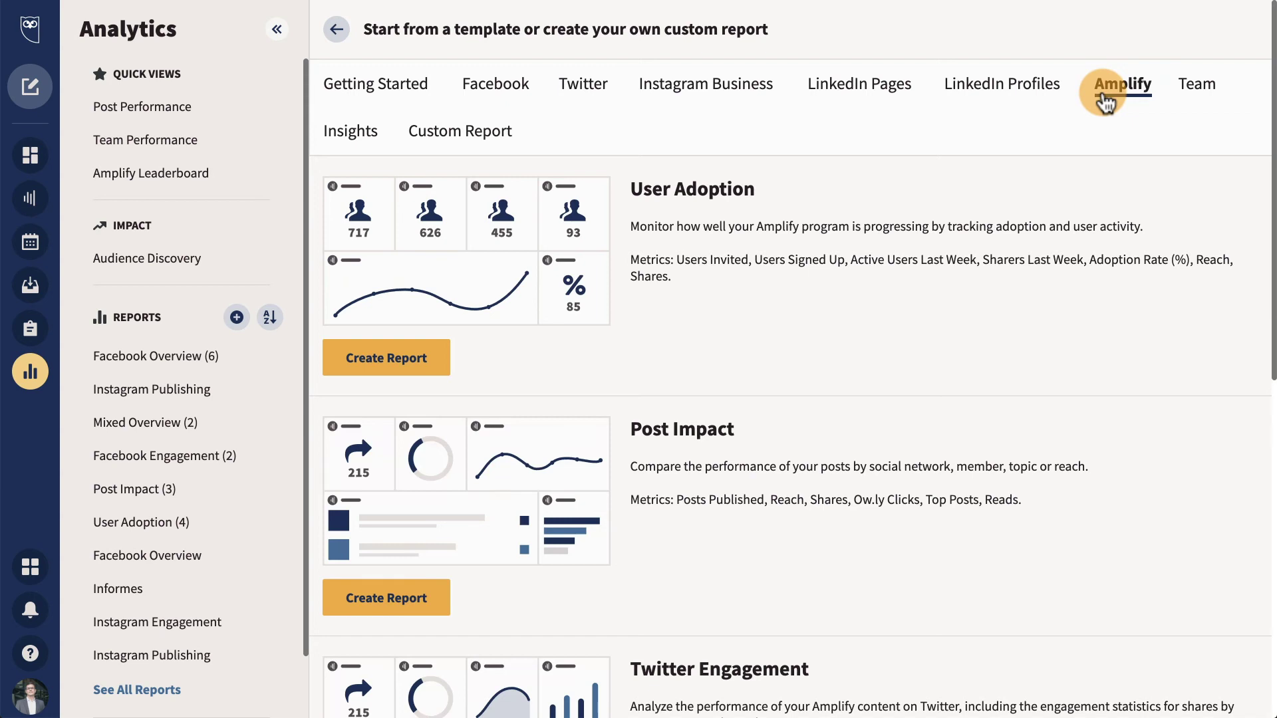
click(1197, 93)
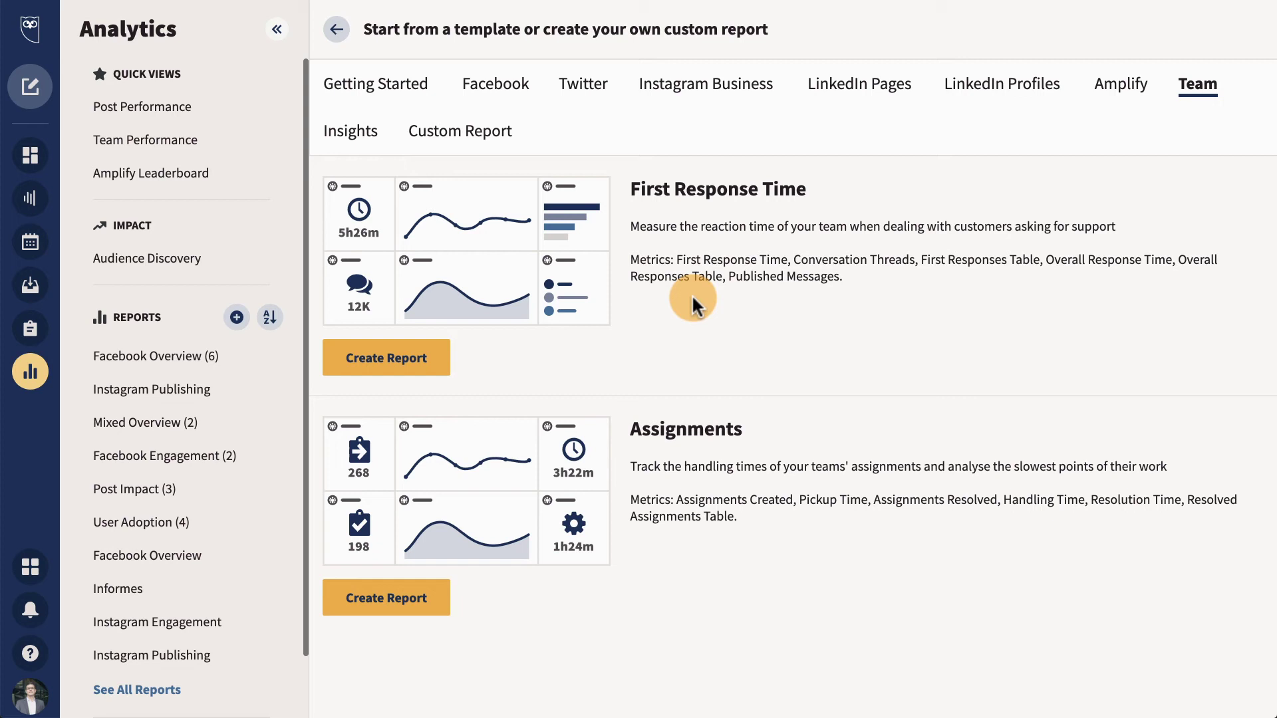
click(462, 132)
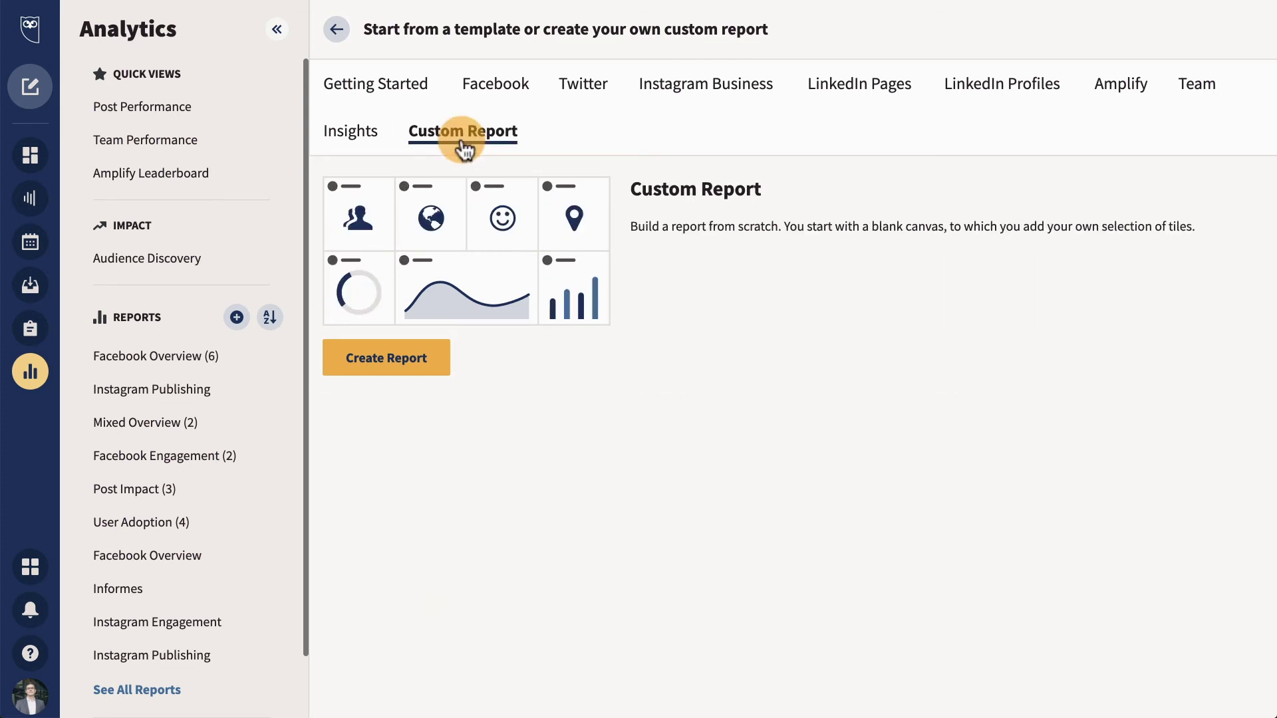
click(414, 98)
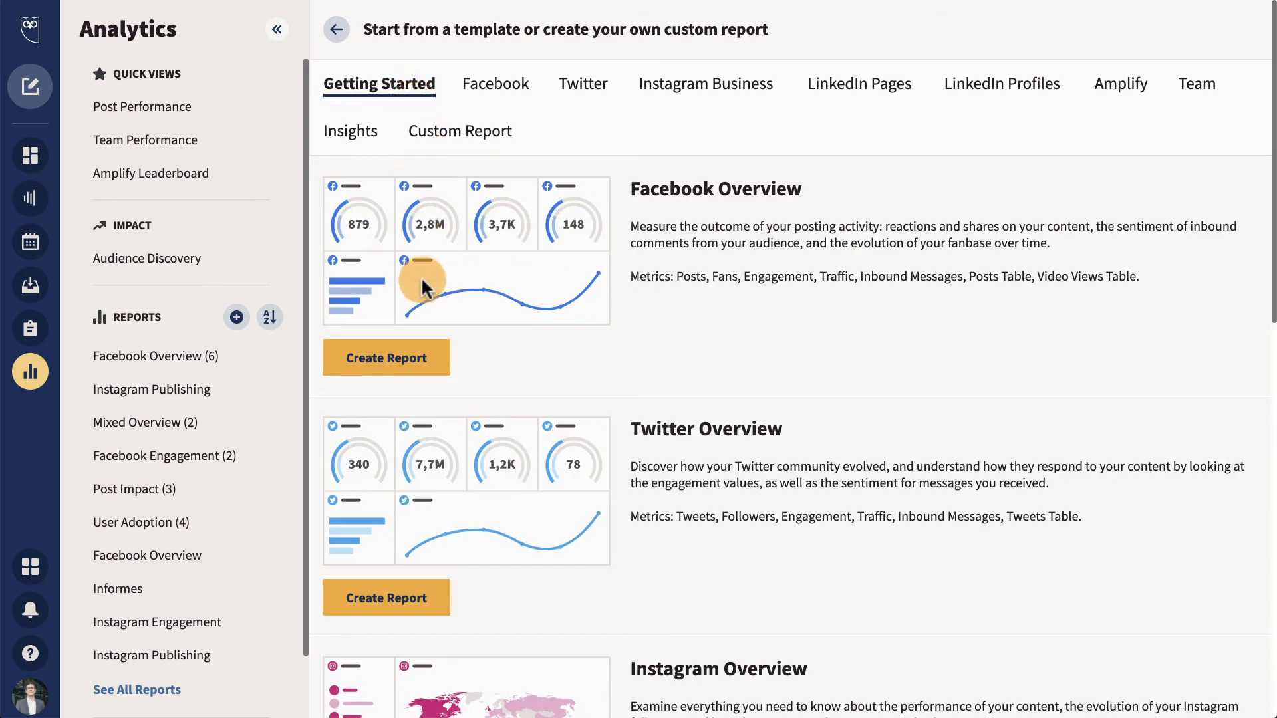
Step: Create the Facebook Overview report, check its comparison date range, and view its export formats
click(409, 365)
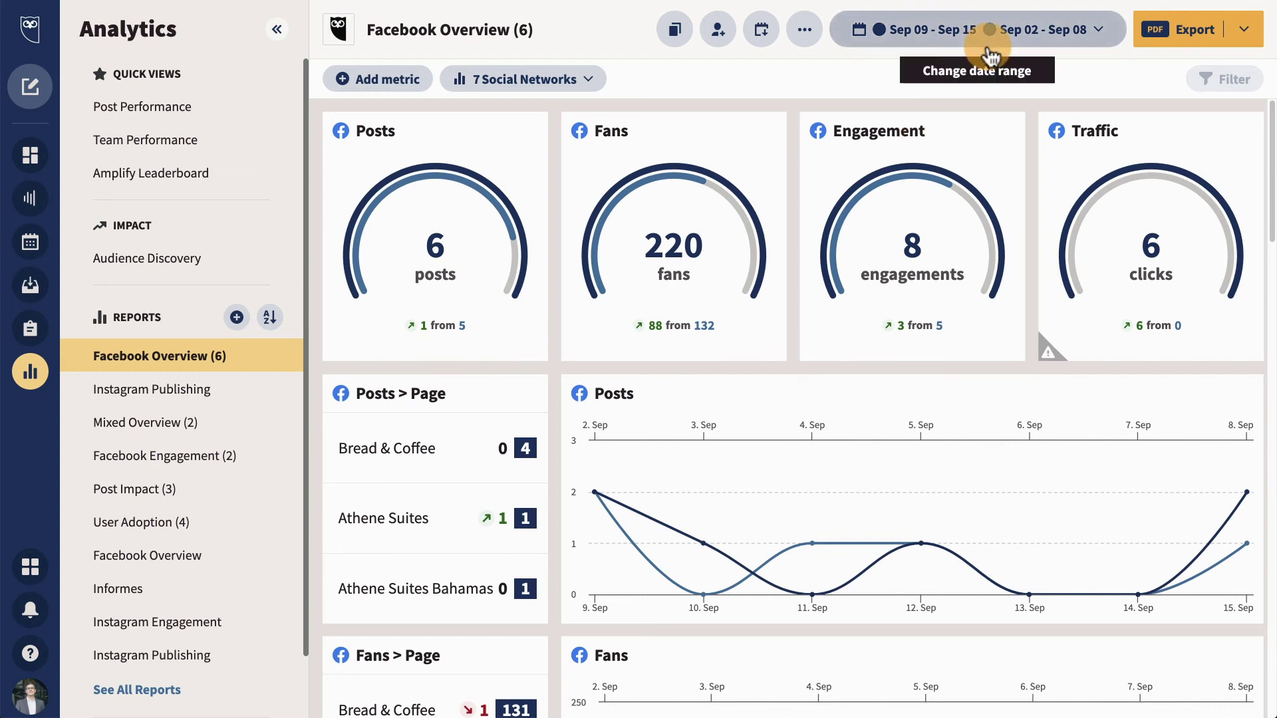
click(991, 88)
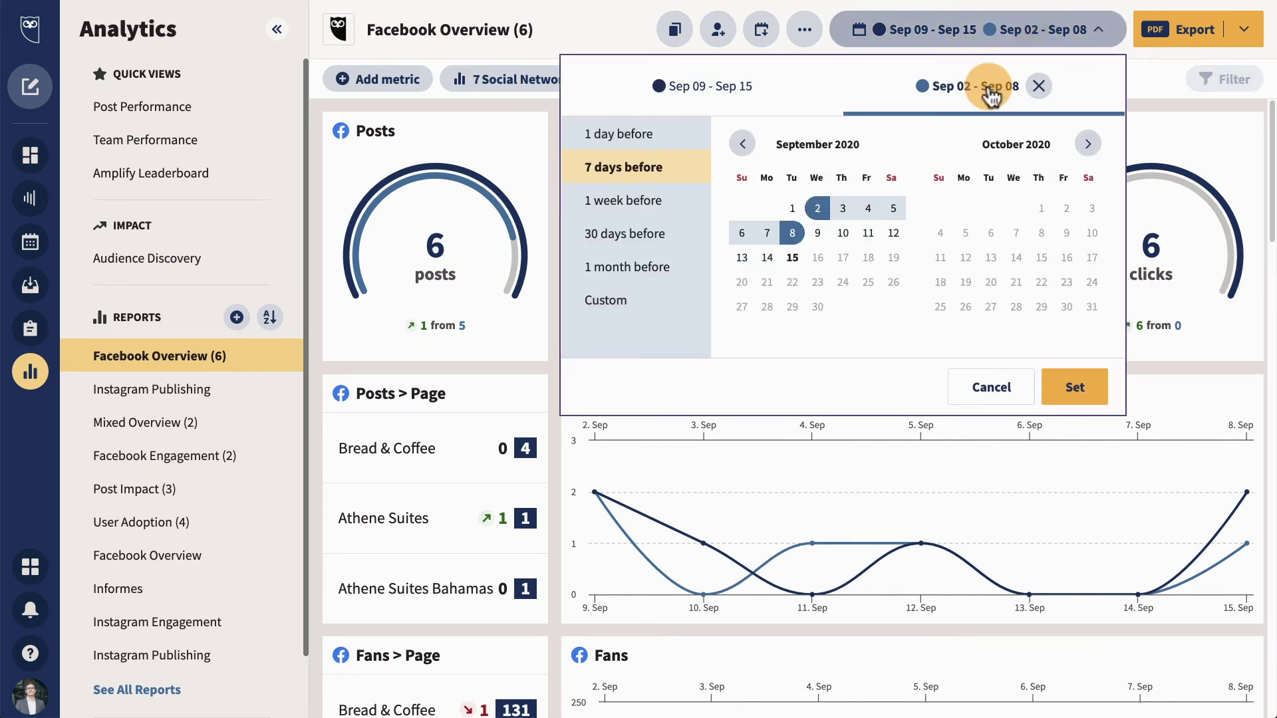
click(994, 386)
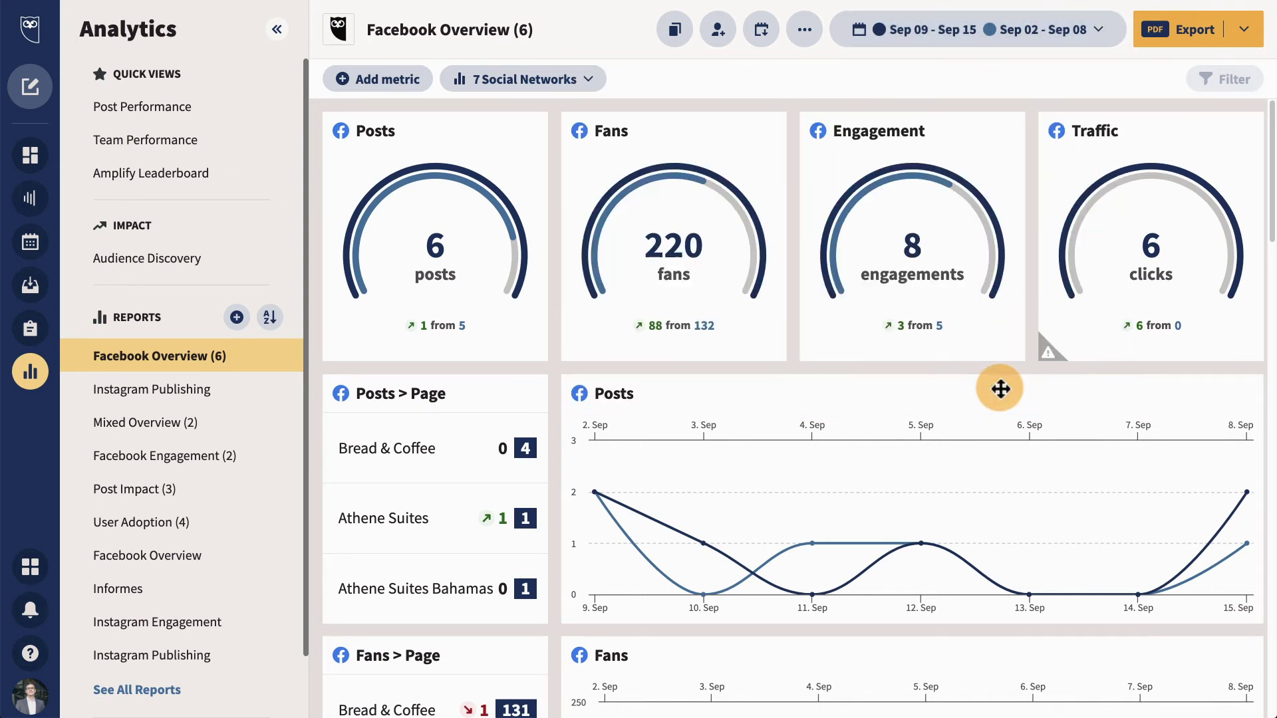
click(1234, 31)
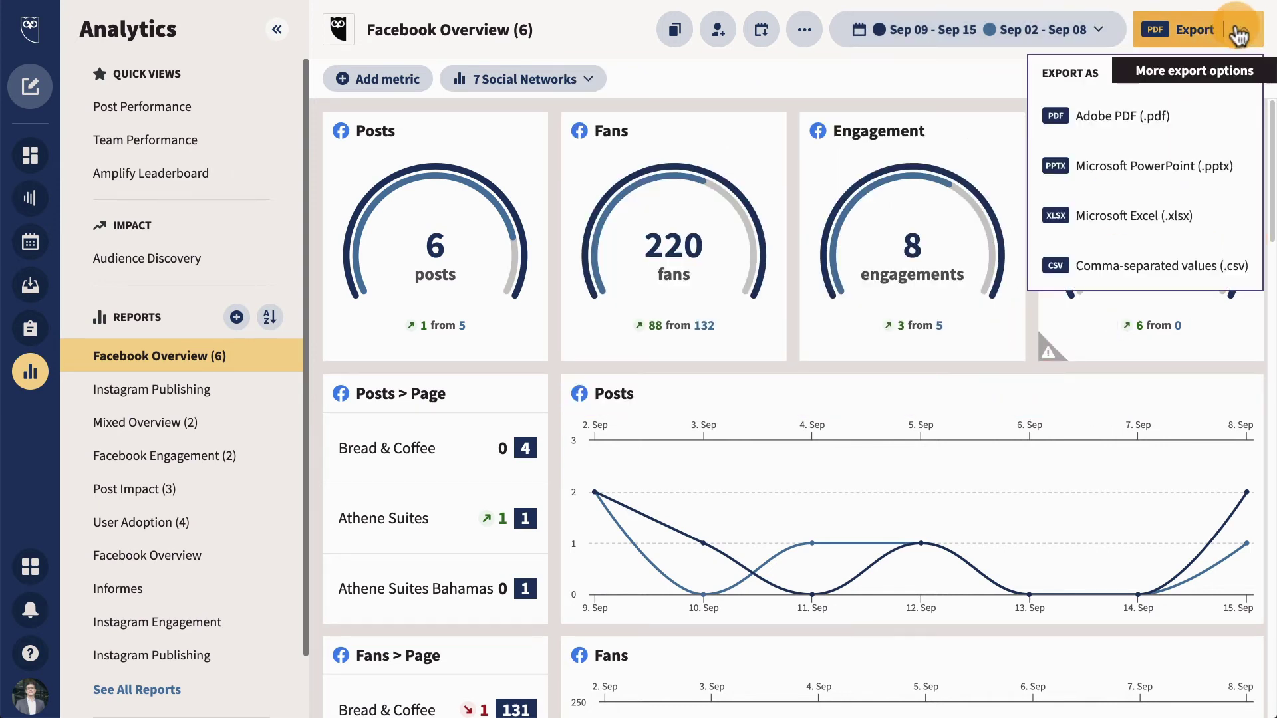
Step: Review the New Scheduled Export setup and the Report Branding logo settings
click(764, 33)
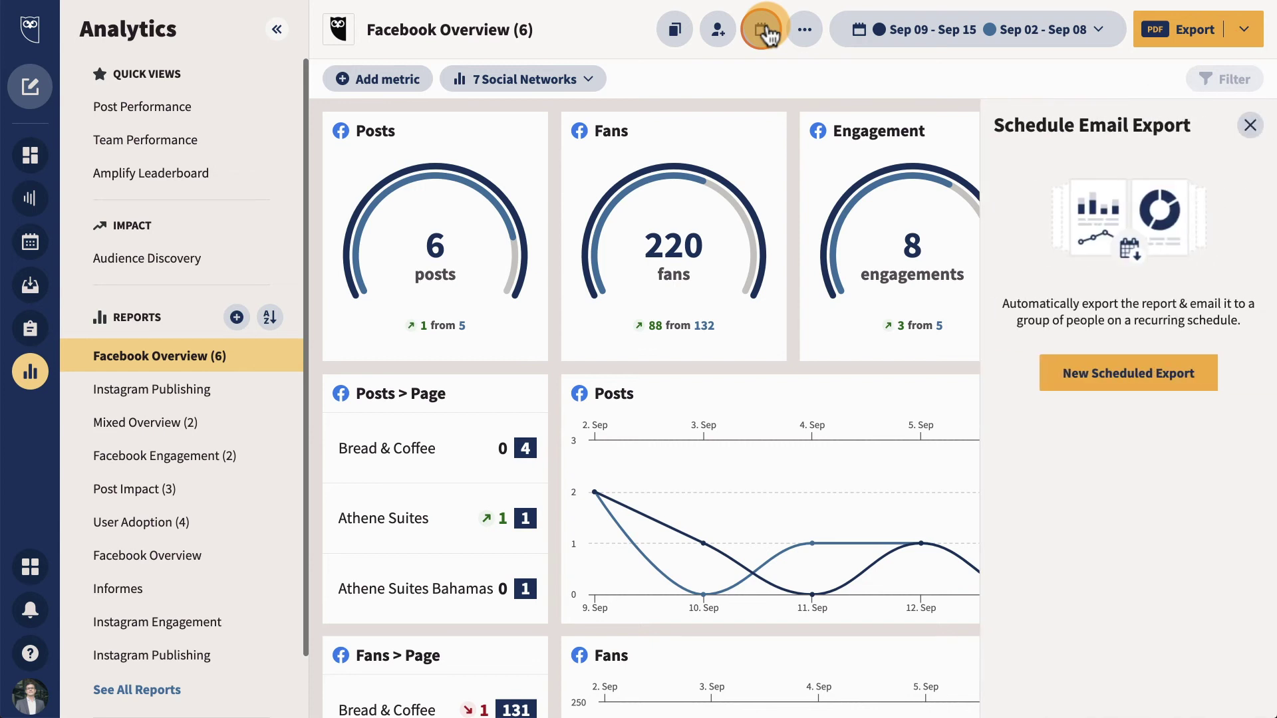
click(1084, 375)
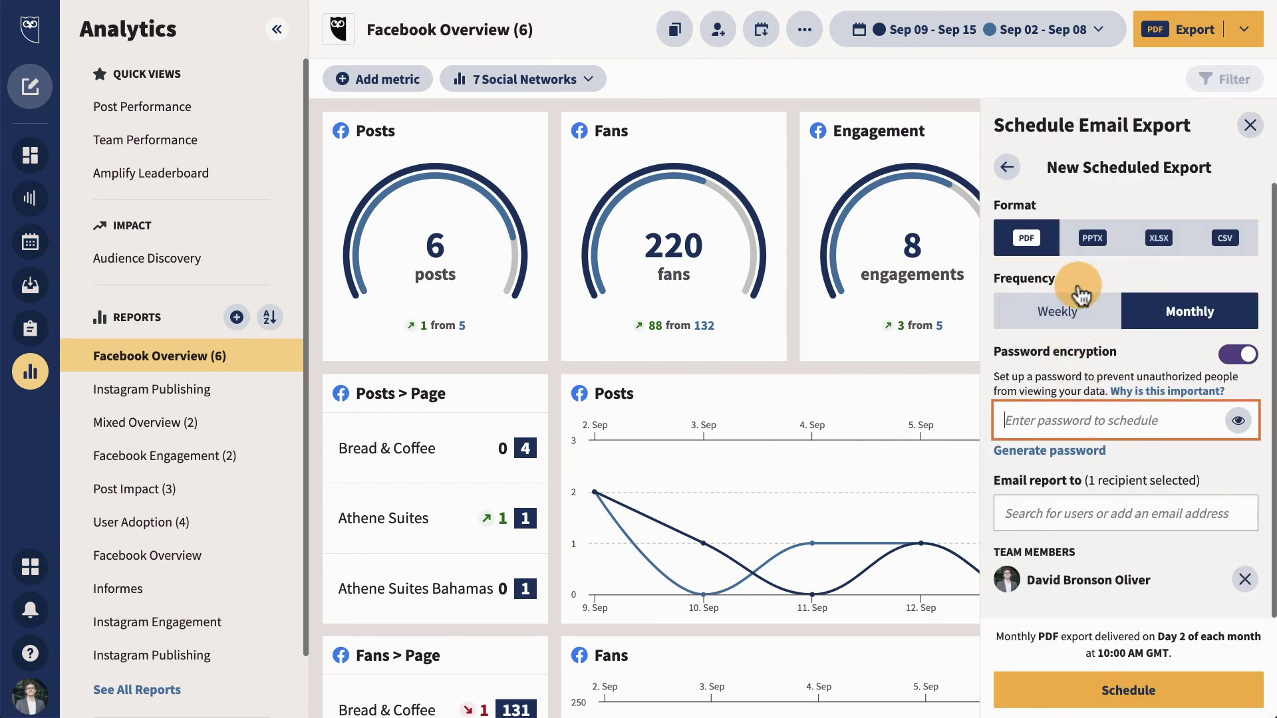
click(806, 32)
click(831, 77)
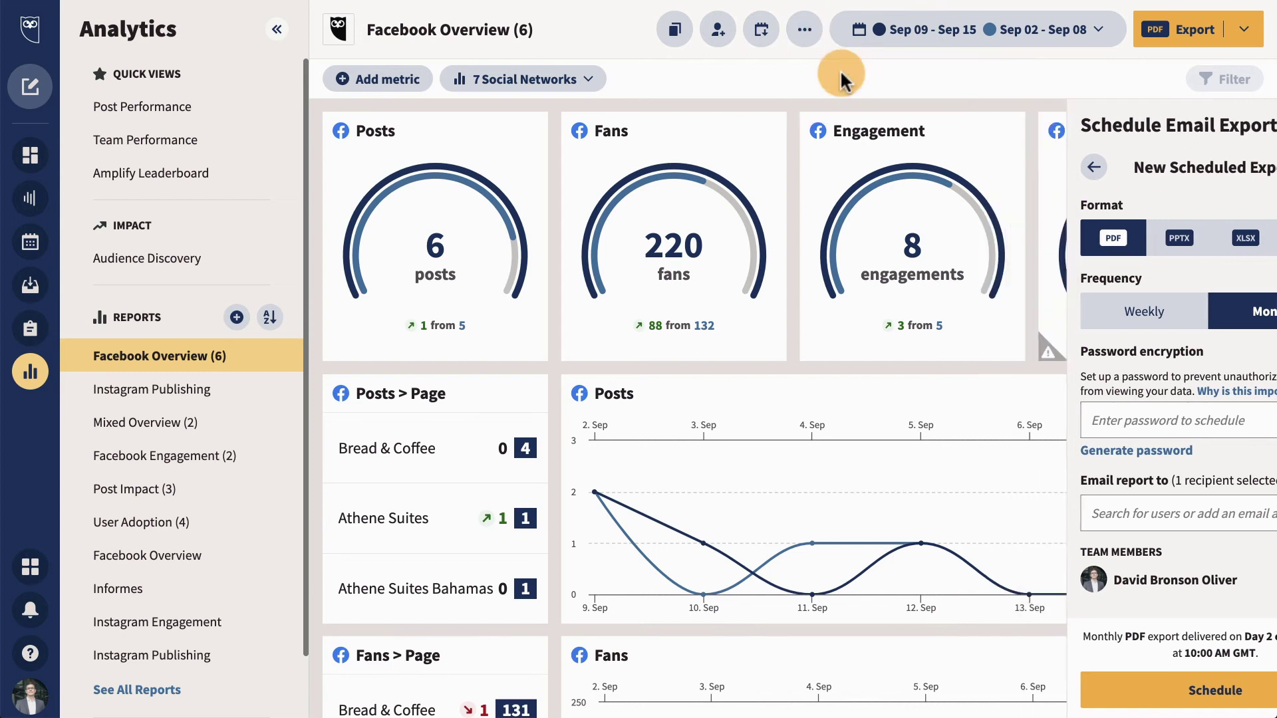
Step: After checking Share Report, move the Posts gauge tile beside Posts > Page and open its settings
click(730, 40)
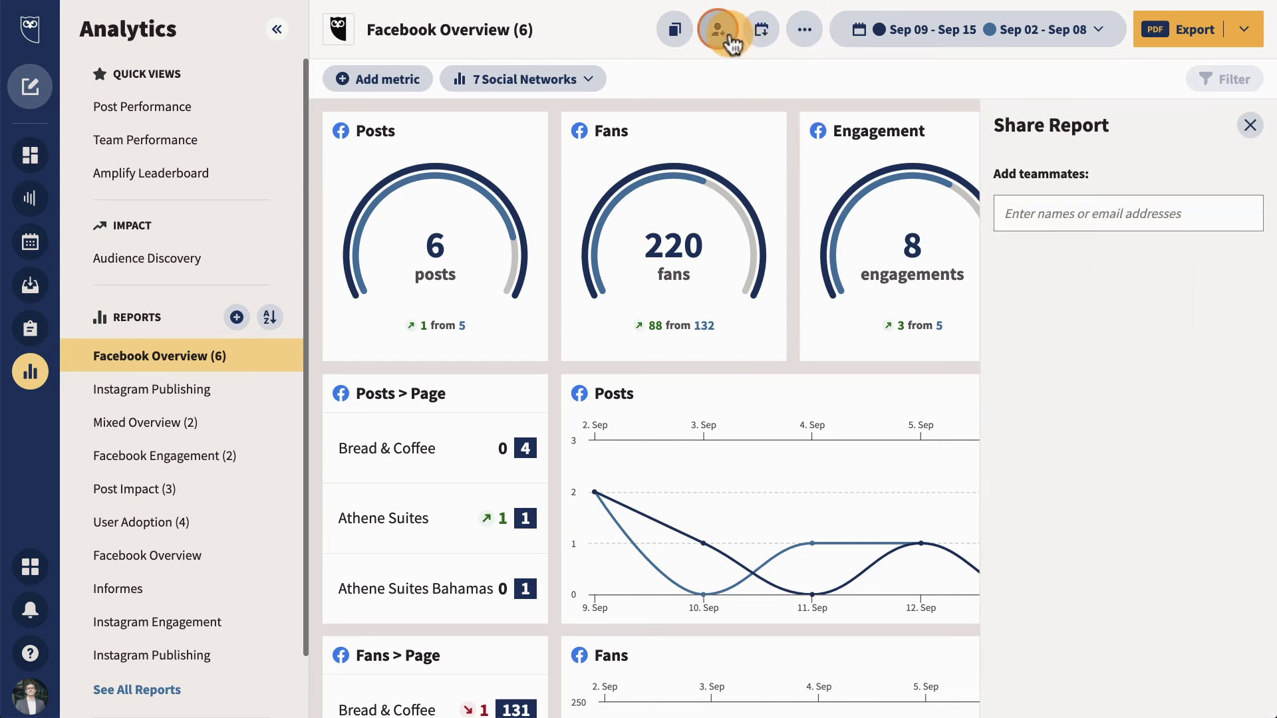
click(1250, 126)
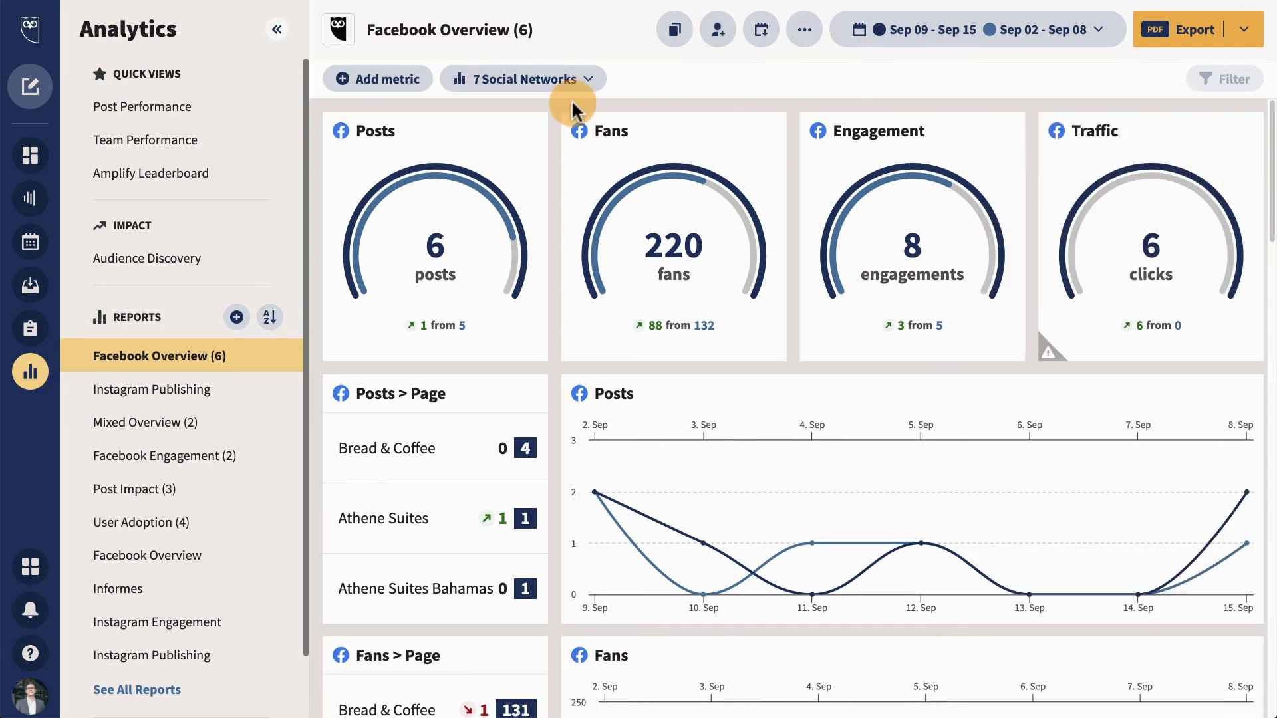
drag(462, 126, 676, 131)
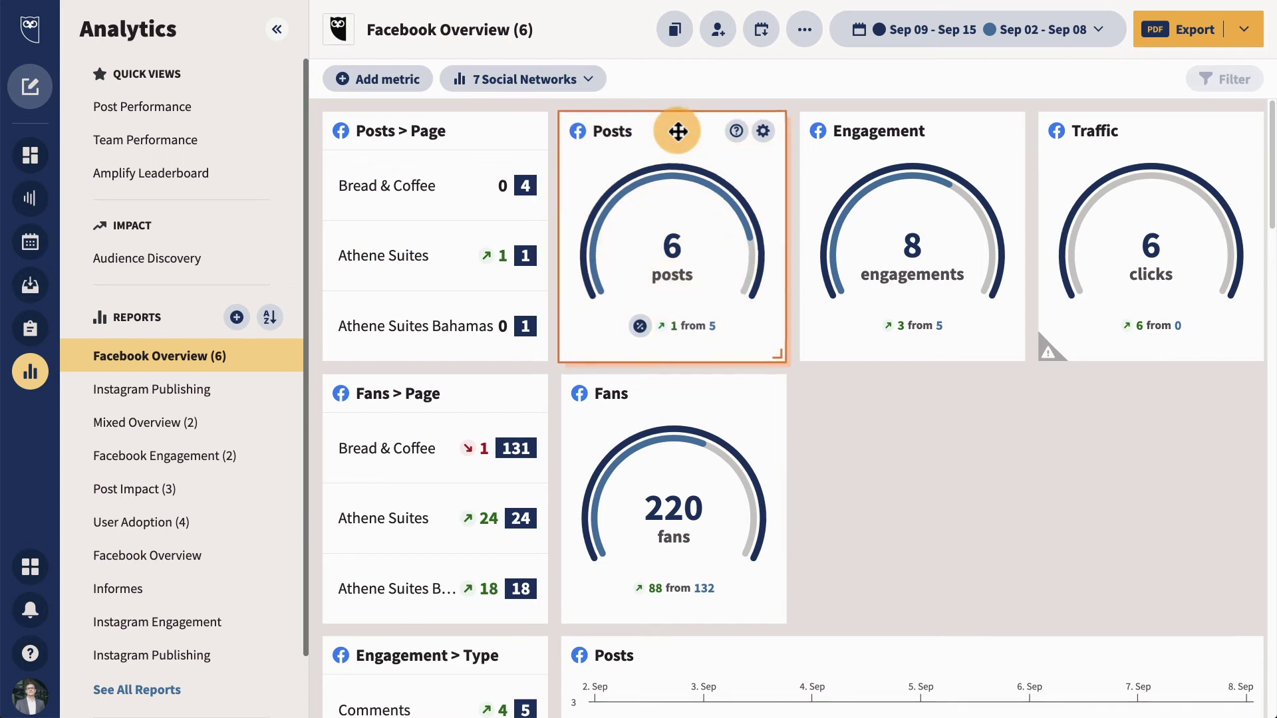
click(766, 133)
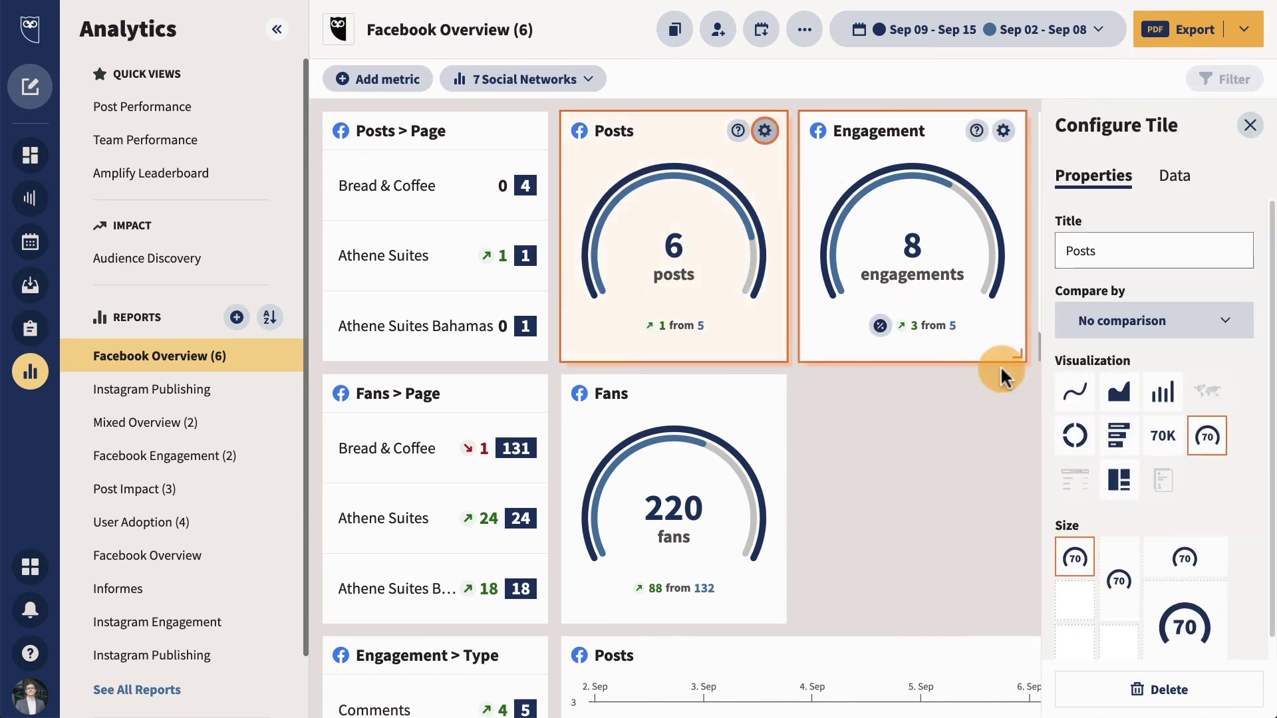
Step: Make the Posts tile tall with Column visualization, then bring up the Metrics Library
click(1117, 564)
click(1163, 394)
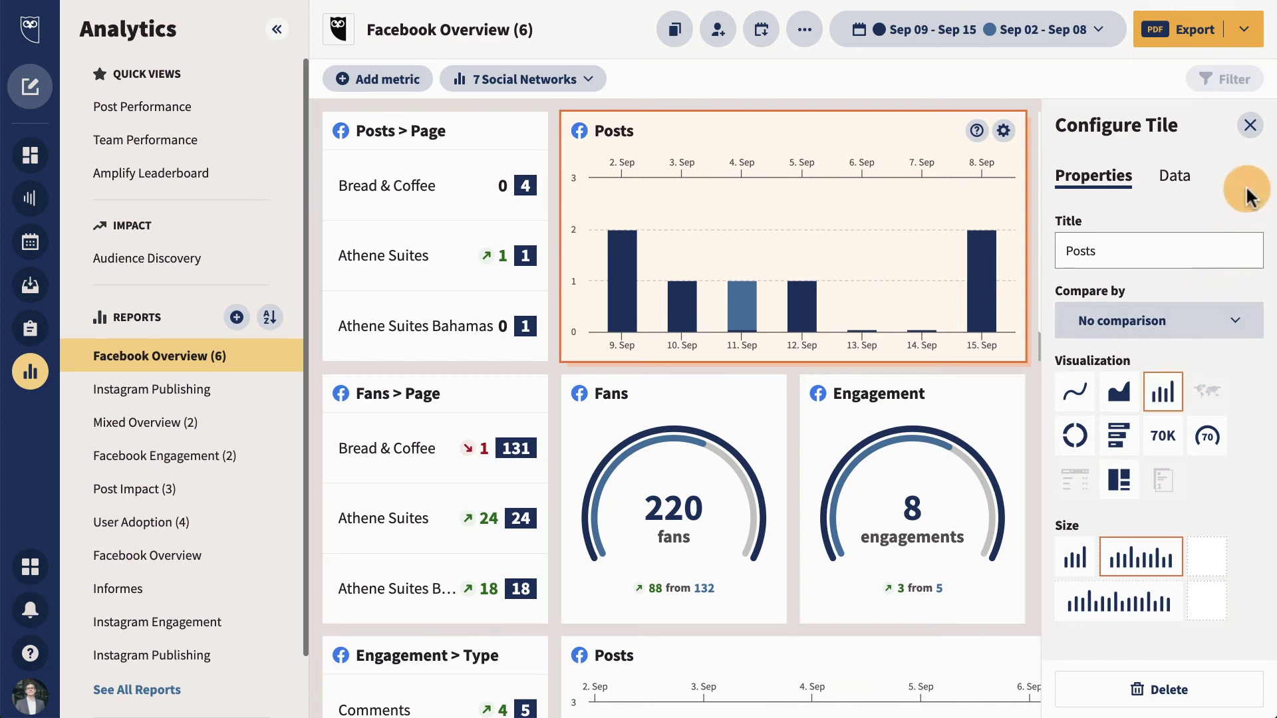
click(1250, 125)
click(390, 81)
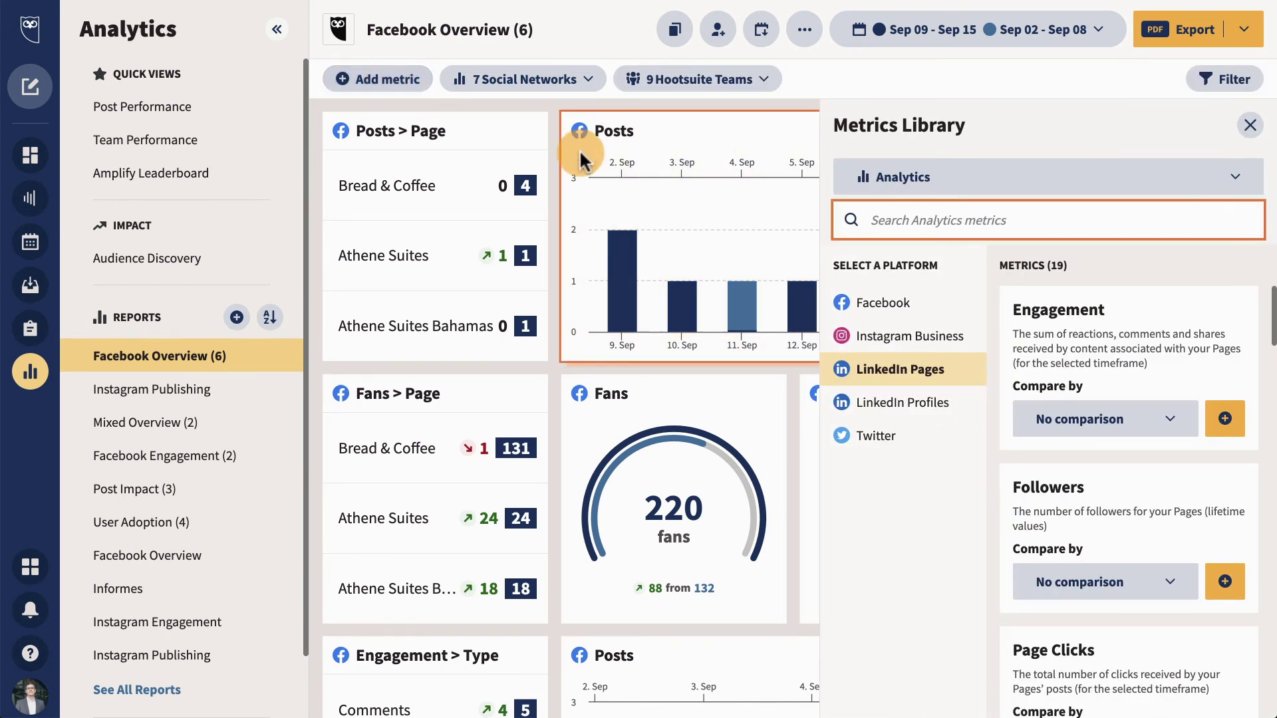
Step: Browse Instagram Business, LinkedIn Profiles and Facebook metrics, search 'likes', scroll the results, then close the library
click(911, 341)
click(906, 402)
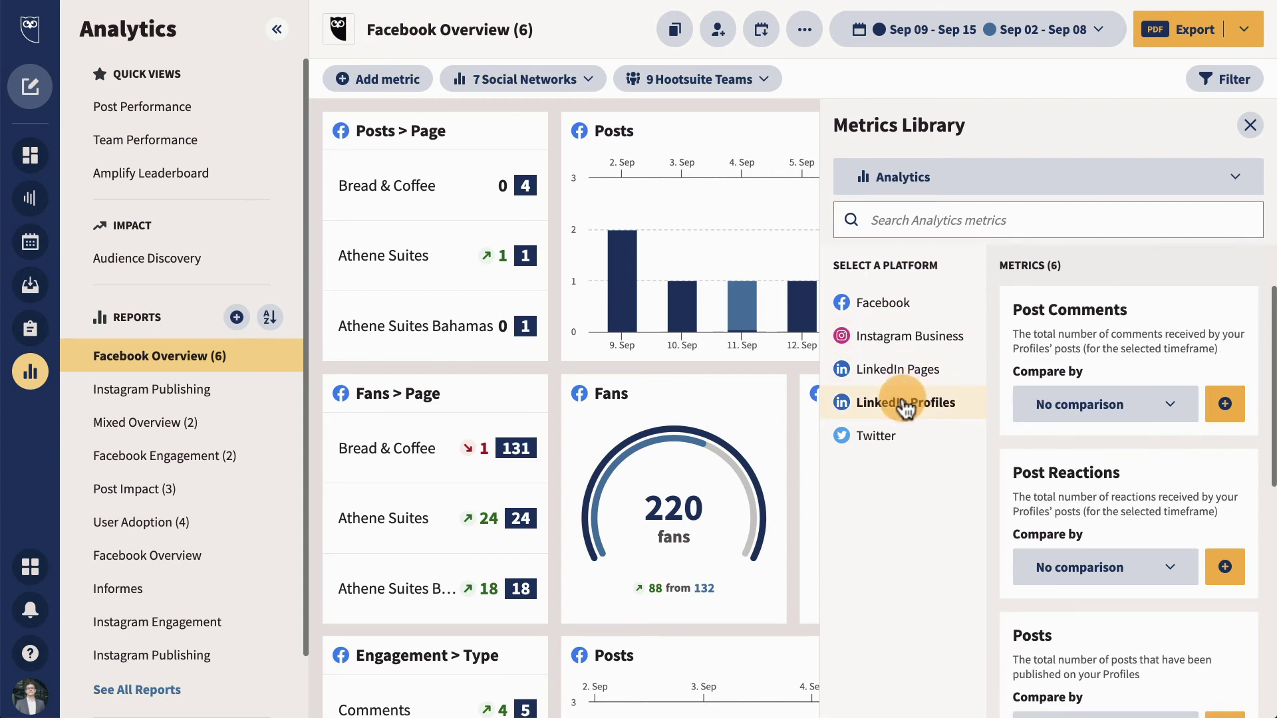
click(898, 304)
click(931, 214)
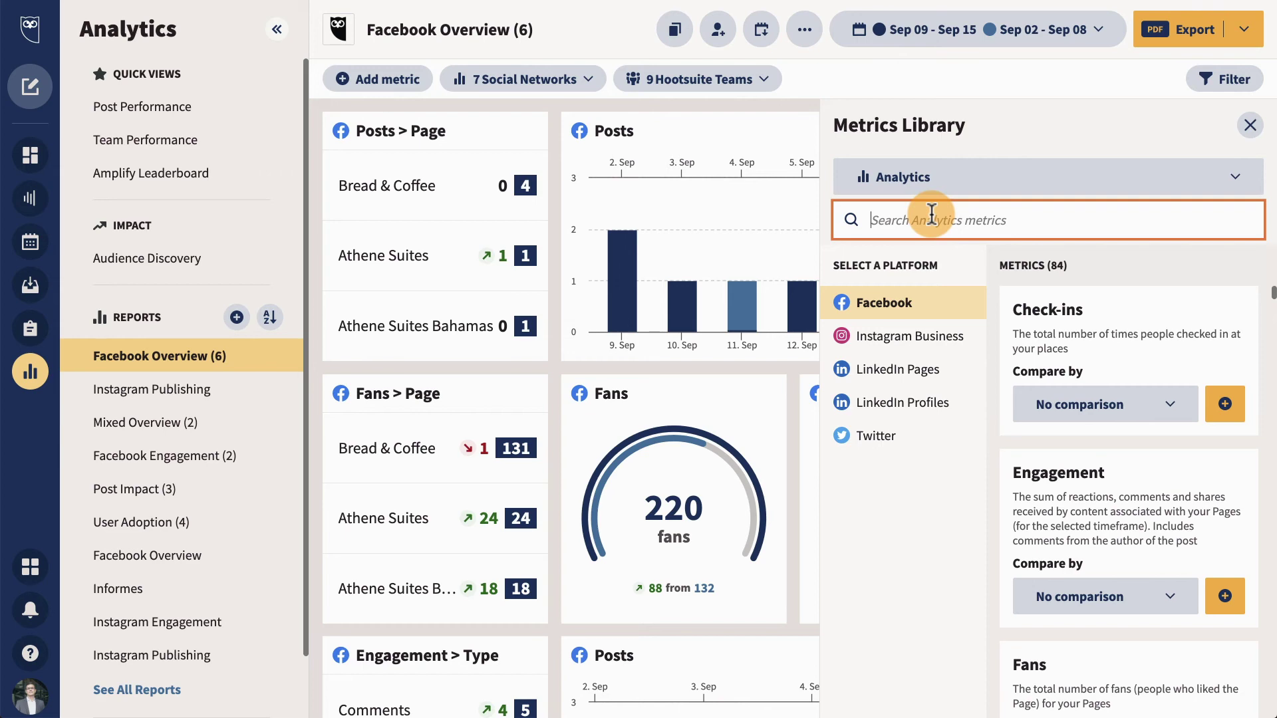
text(likes)
scroll(965, 403, down, 1)
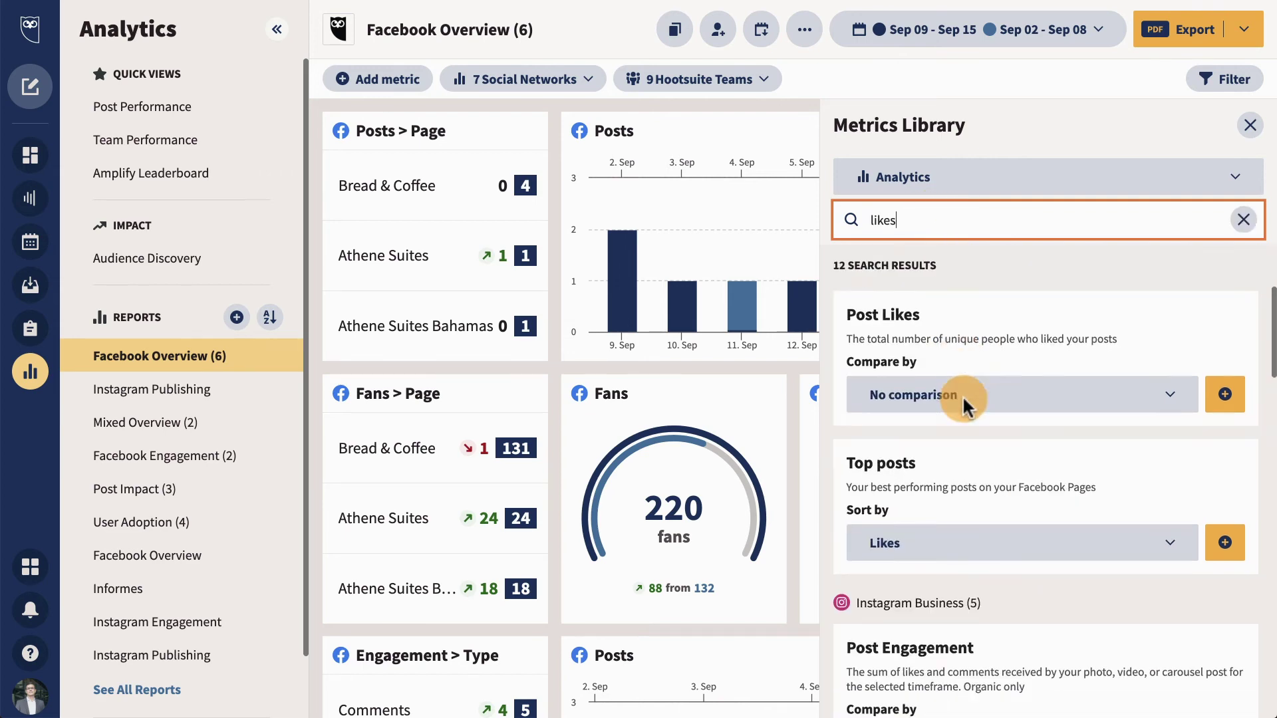
scroll(964, 403, down, 7)
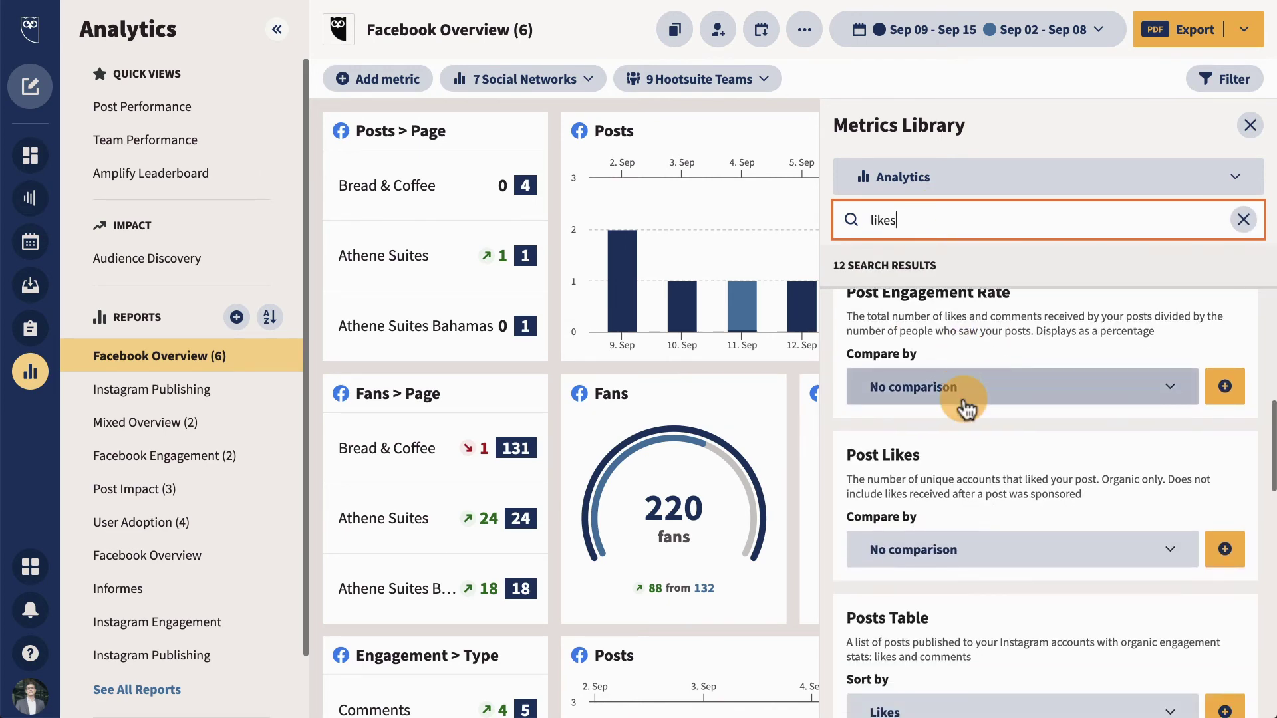
scroll(964, 402, down, 5)
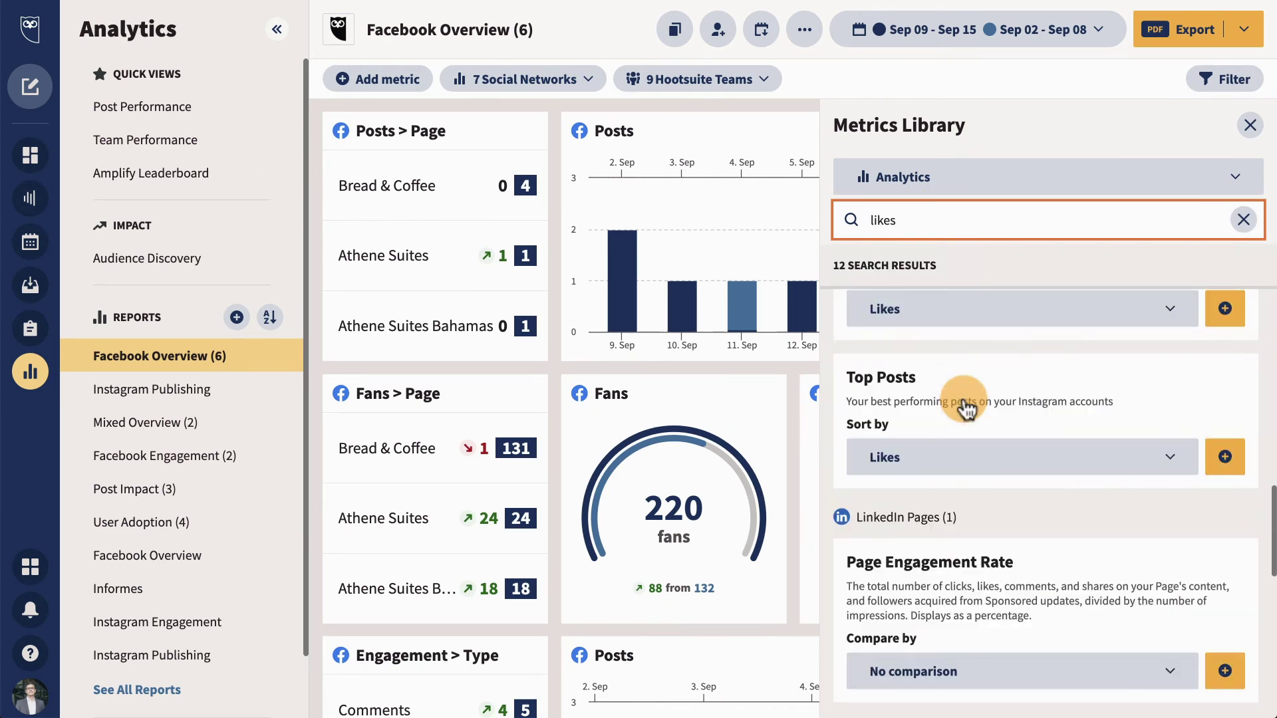
click(1246, 133)
Step: In Assignments, check a message's send and reassign options, then view the Automated Assignments rules
click(85, 319)
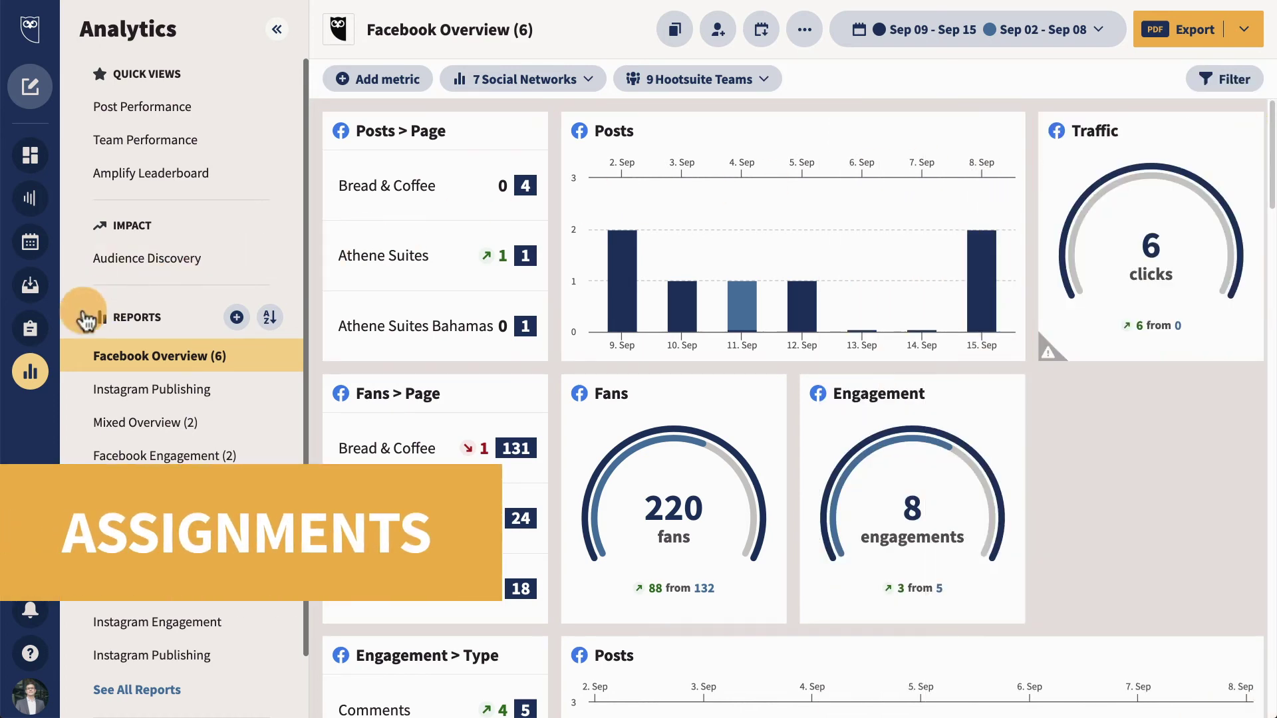
click(30, 328)
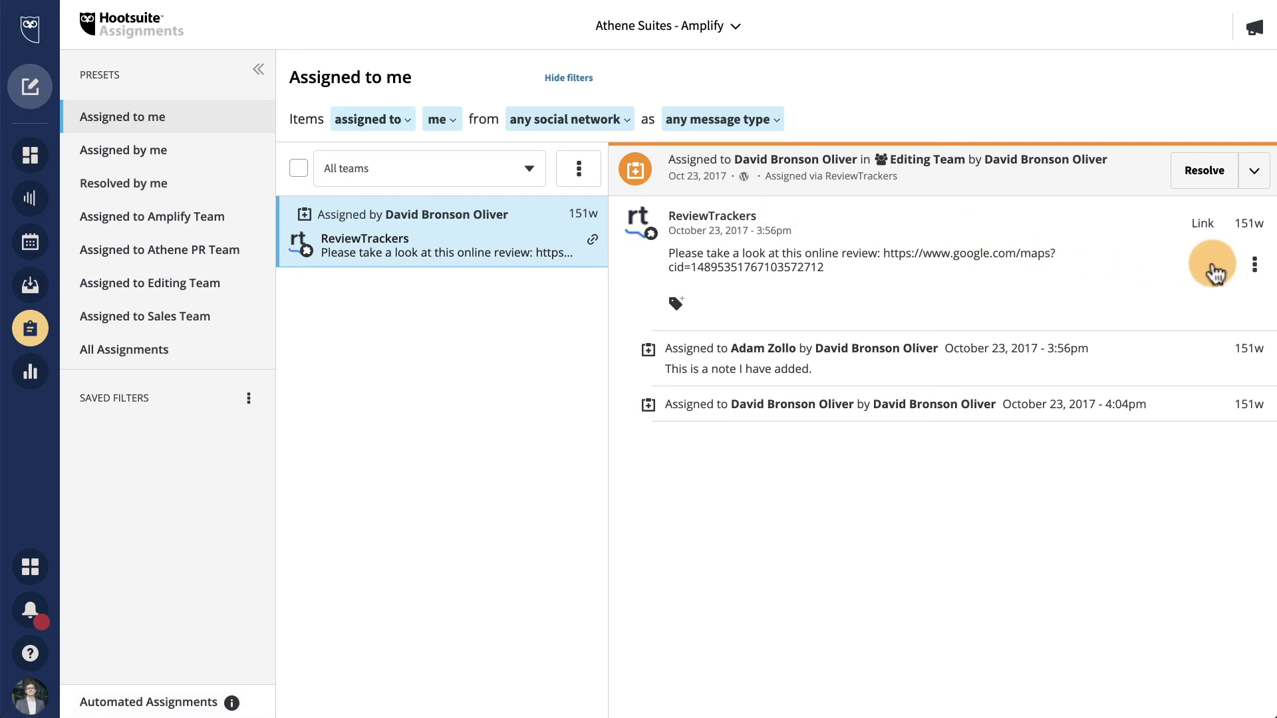
click(1254, 265)
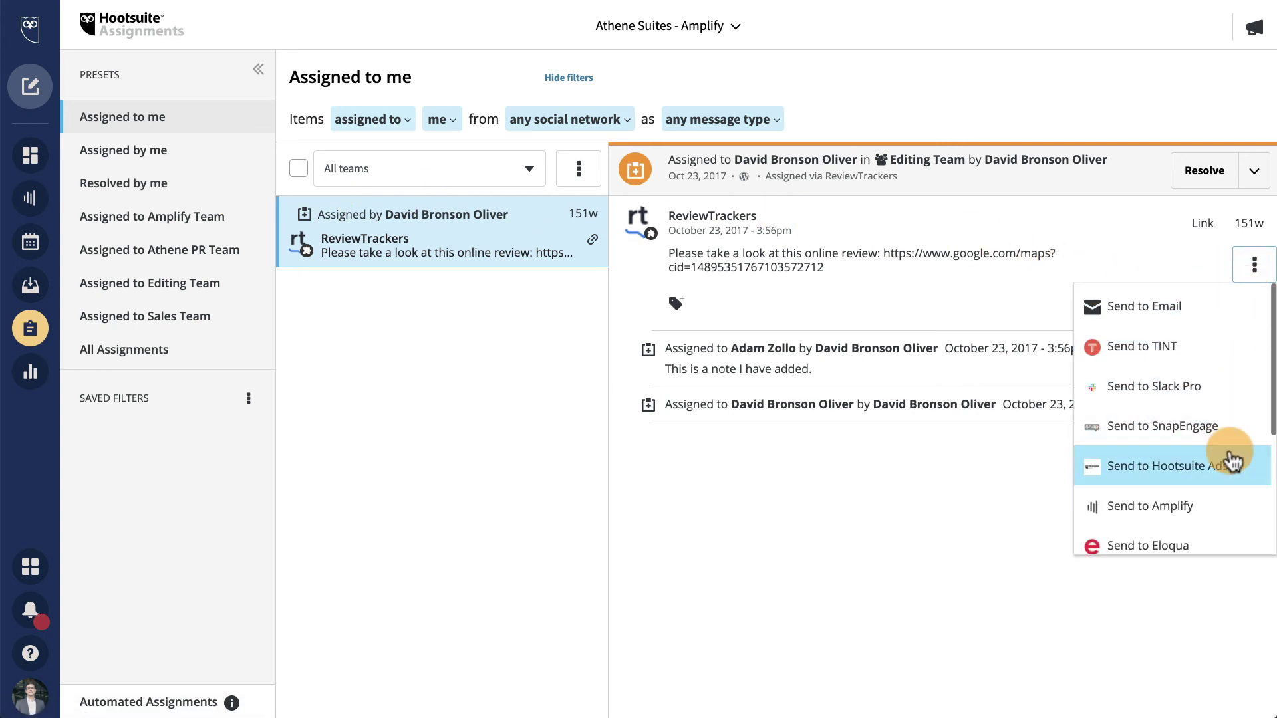
click(1255, 181)
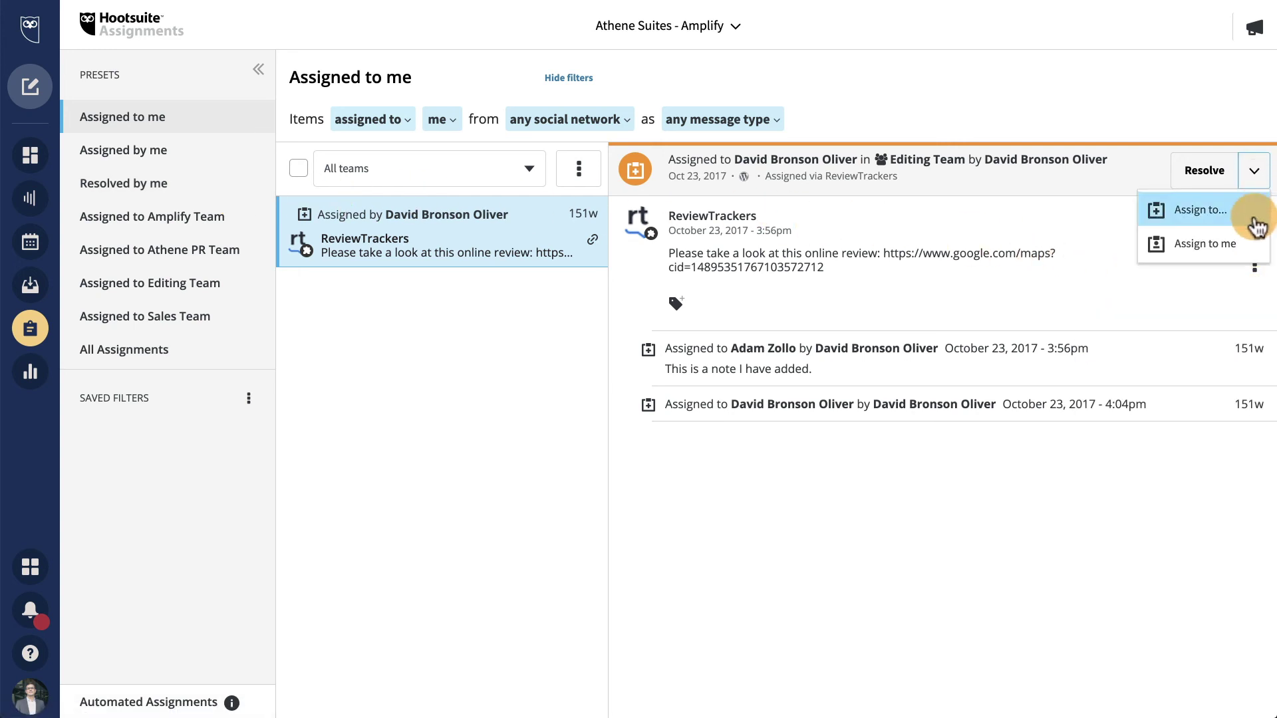
click(1197, 114)
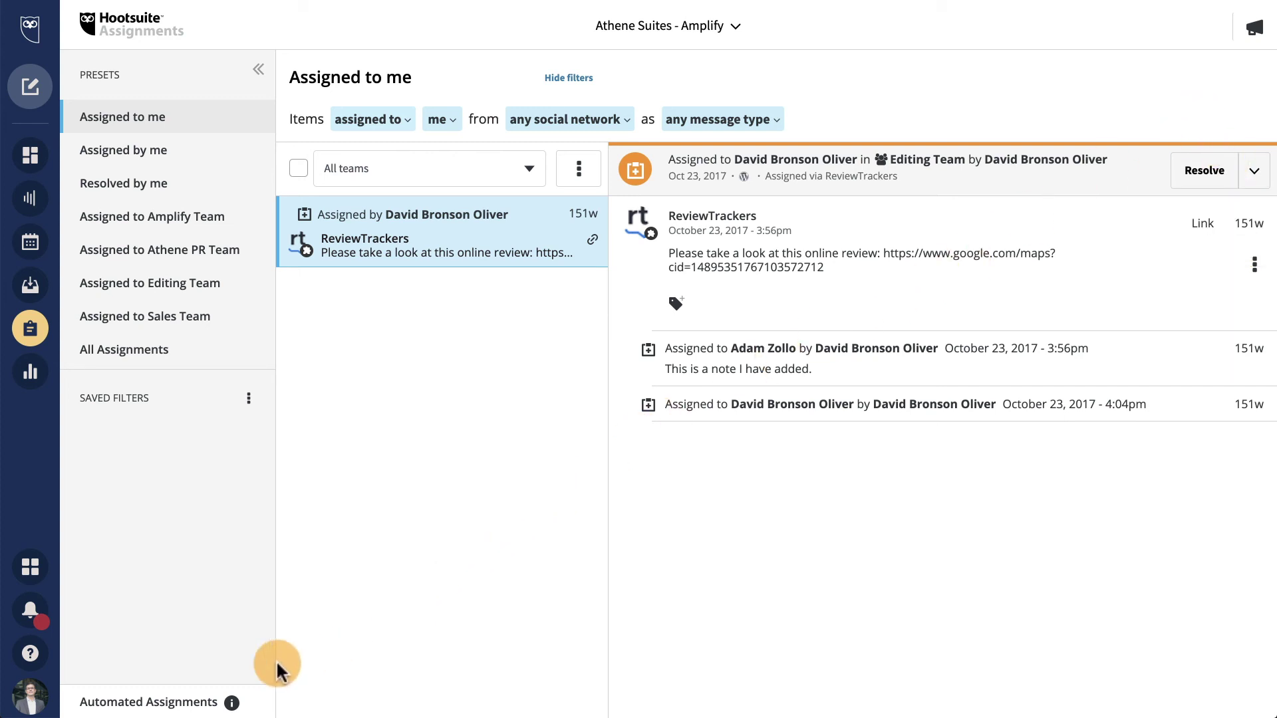
click(192, 702)
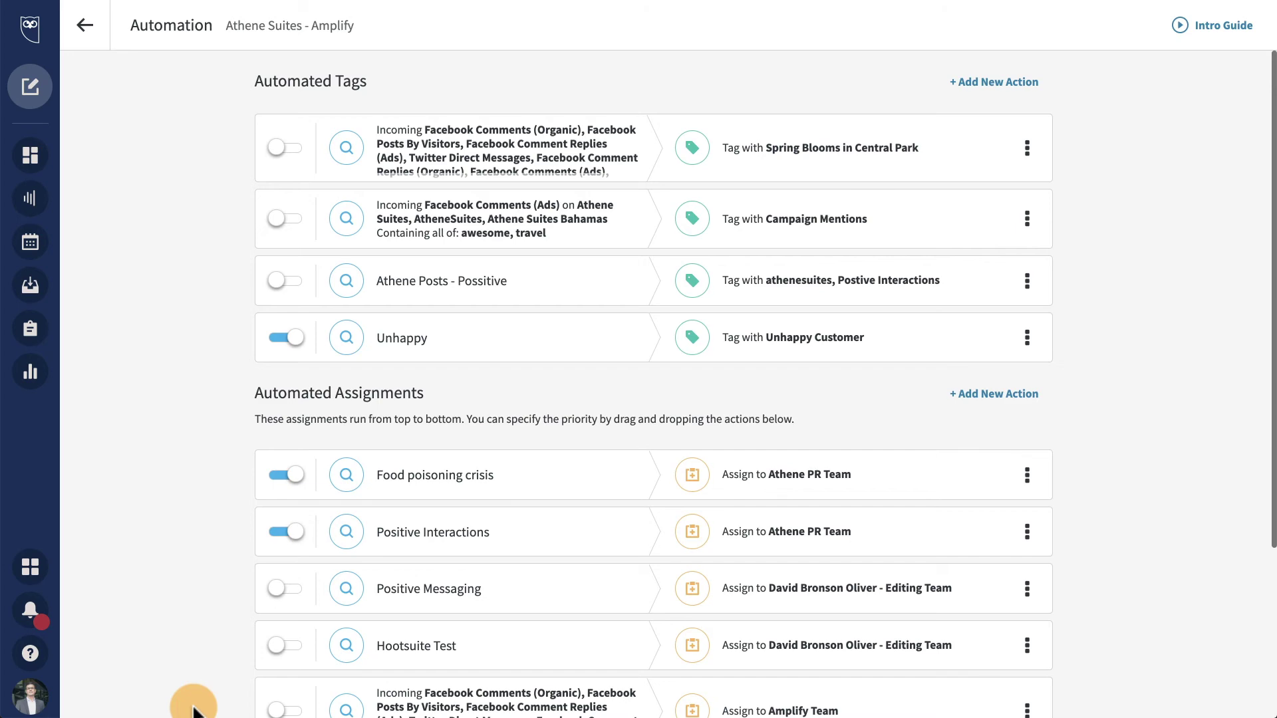
Step: Check a Mentions post's assign options on the streams board, then switch to the shared Inbox
click(32, 157)
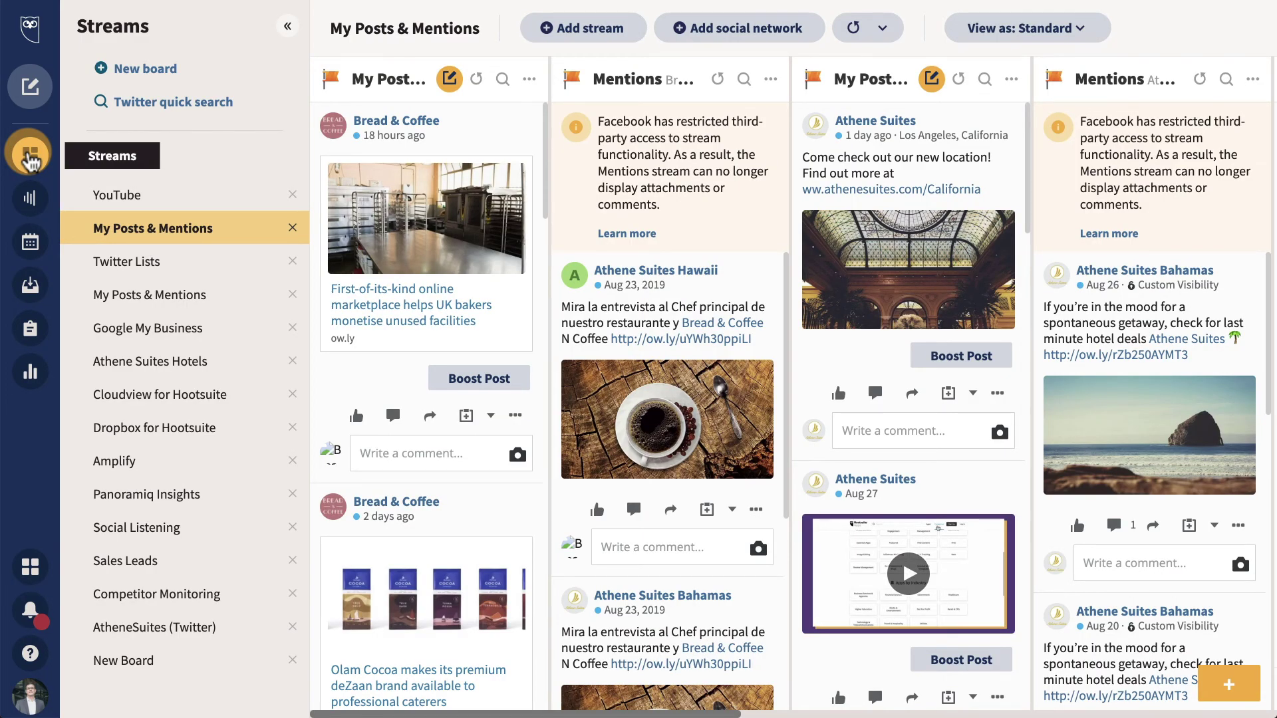
click(731, 509)
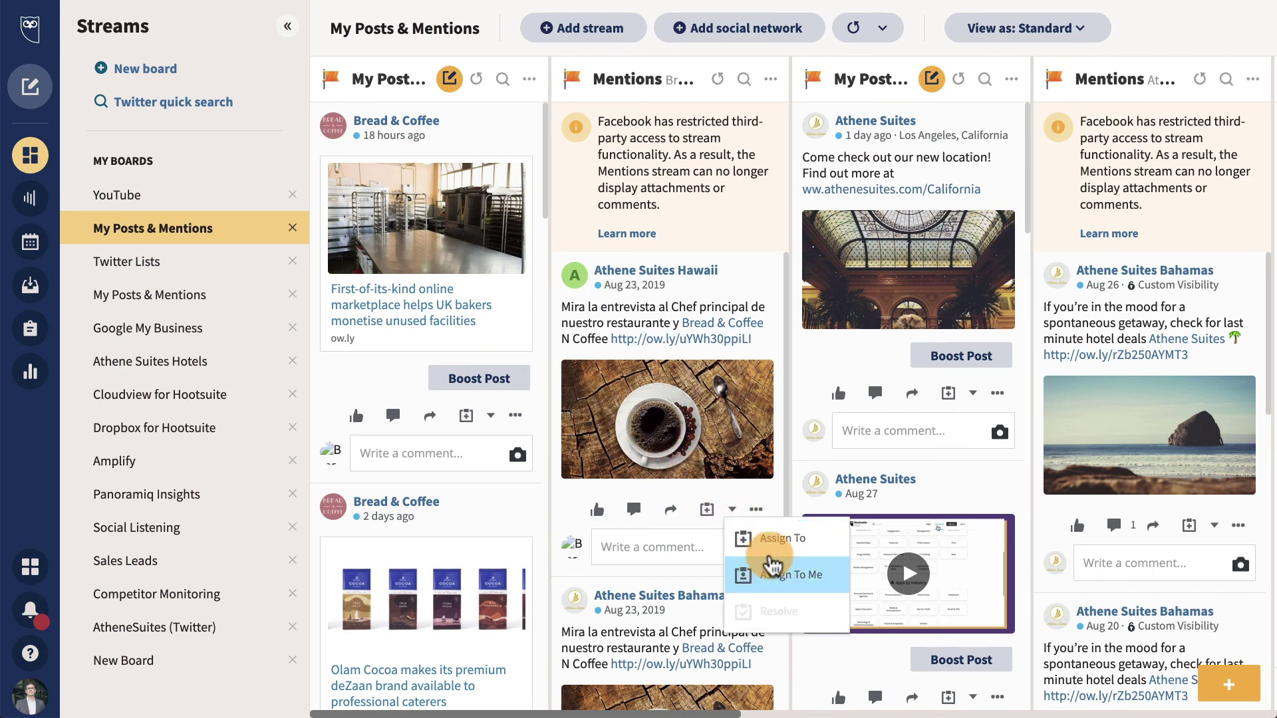
click(778, 583)
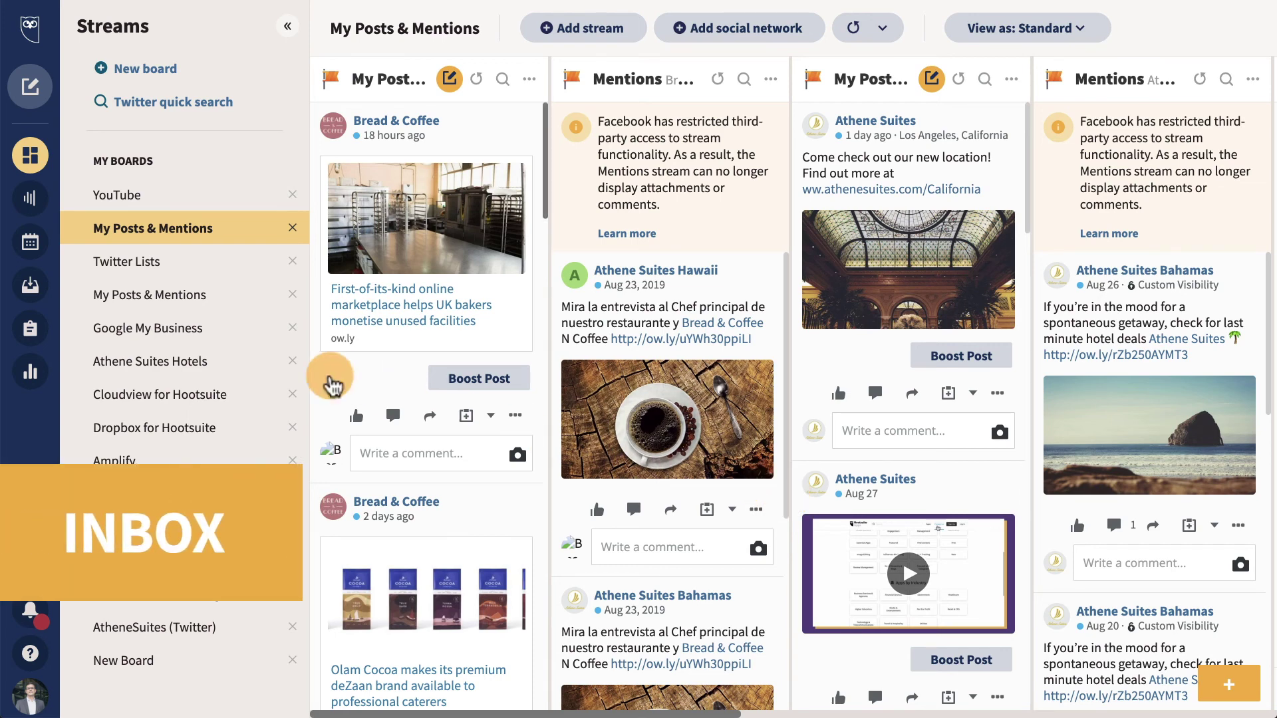
click(27, 287)
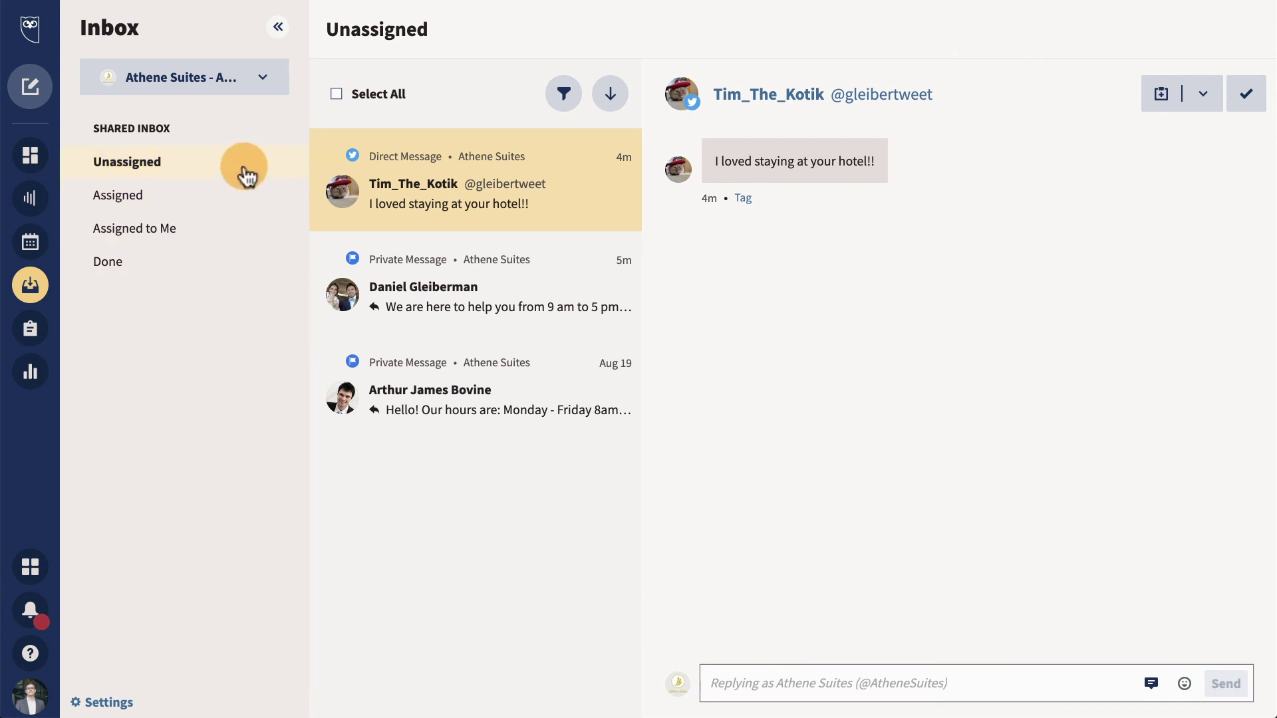
Step: Check Assigned, reopen the Facebook comment 'test' from Done, and return to Unassigned
click(246, 199)
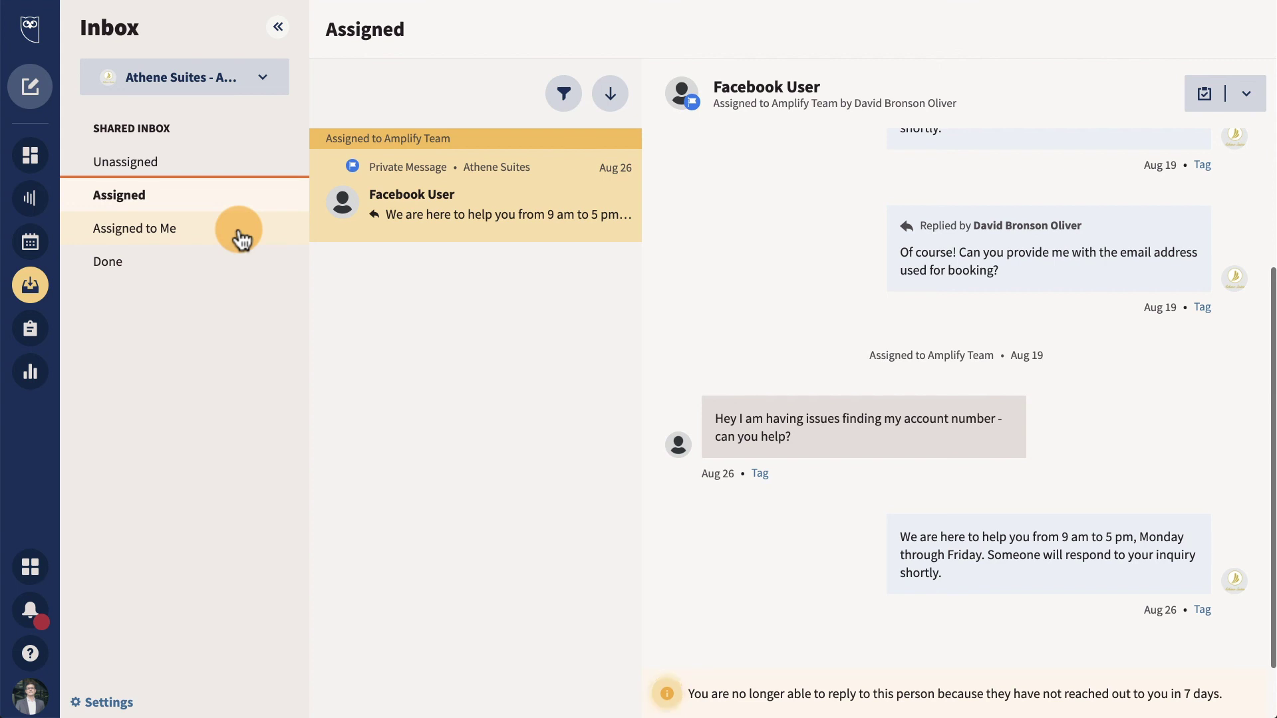
click(230, 269)
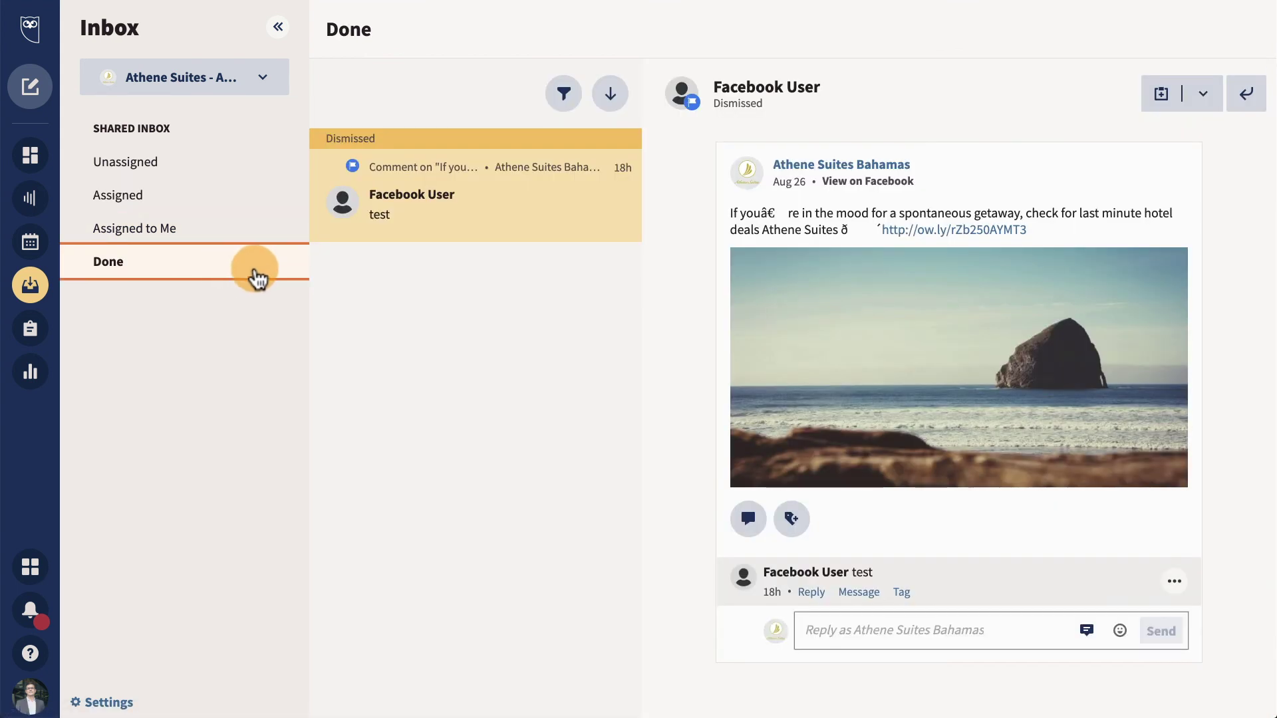
click(1246, 101)
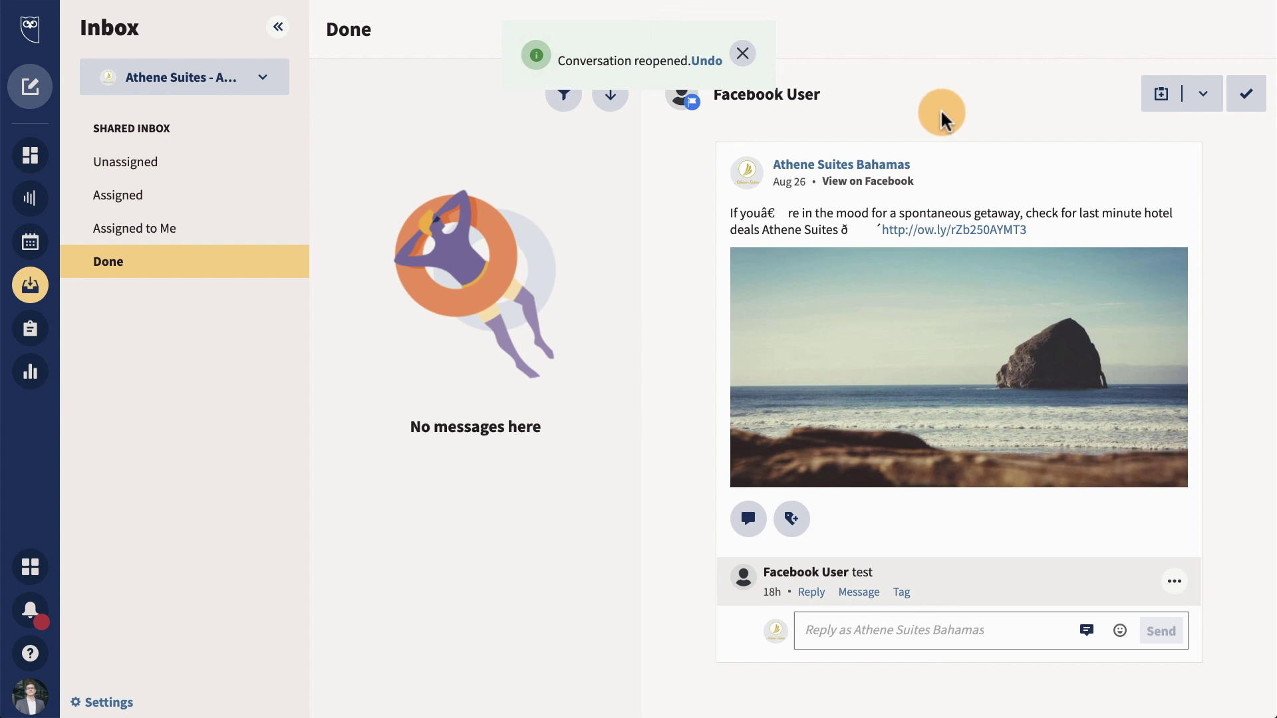
click(186, 163)
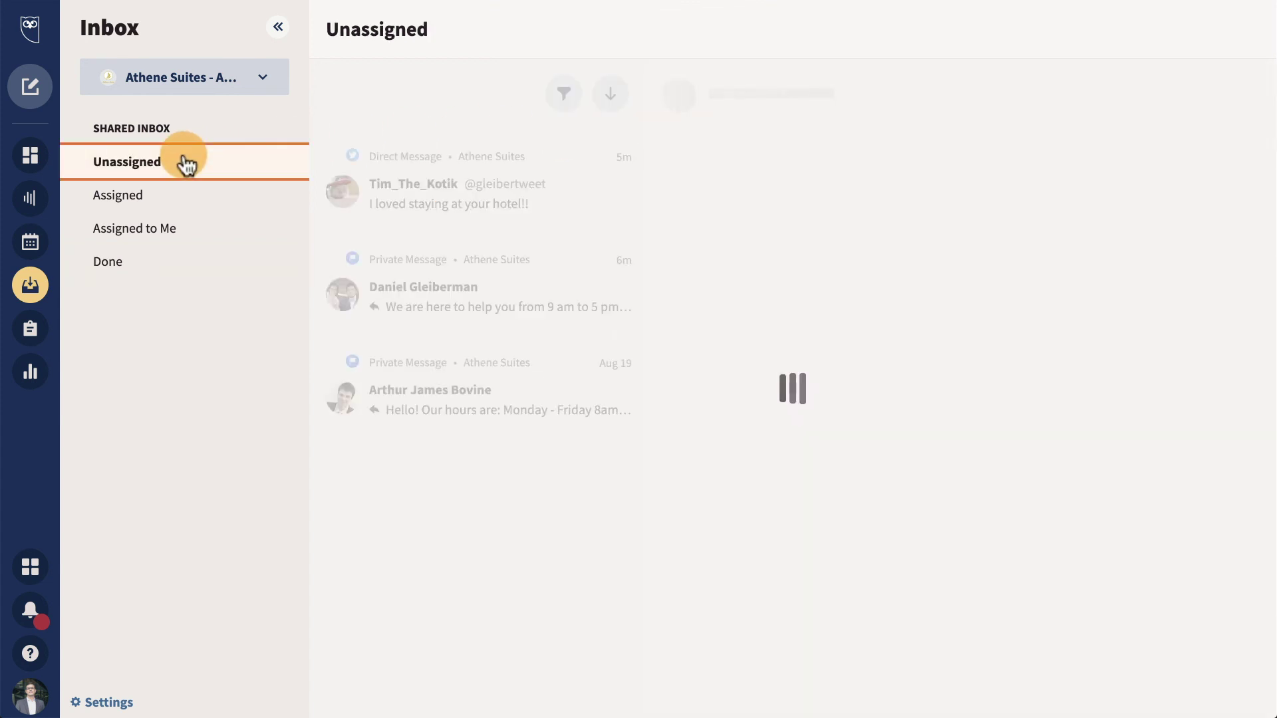
click(562, 92)
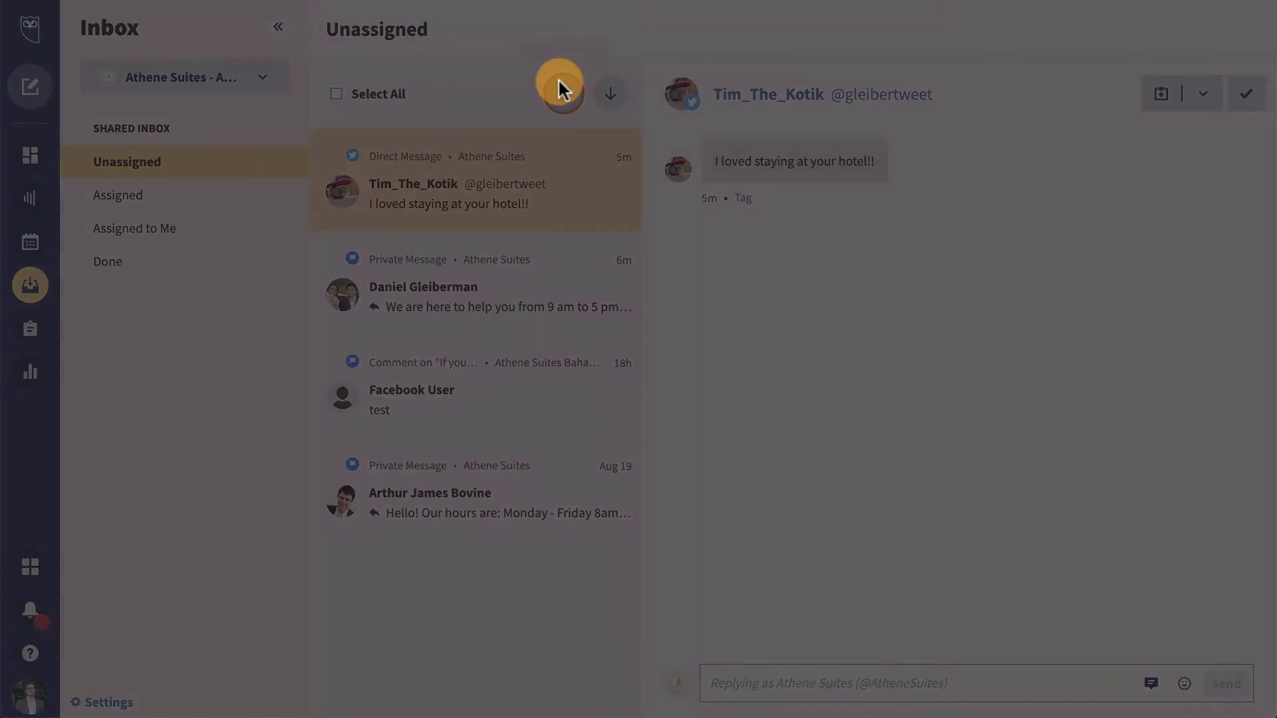
click(1084, 135)
click(1120, 90)
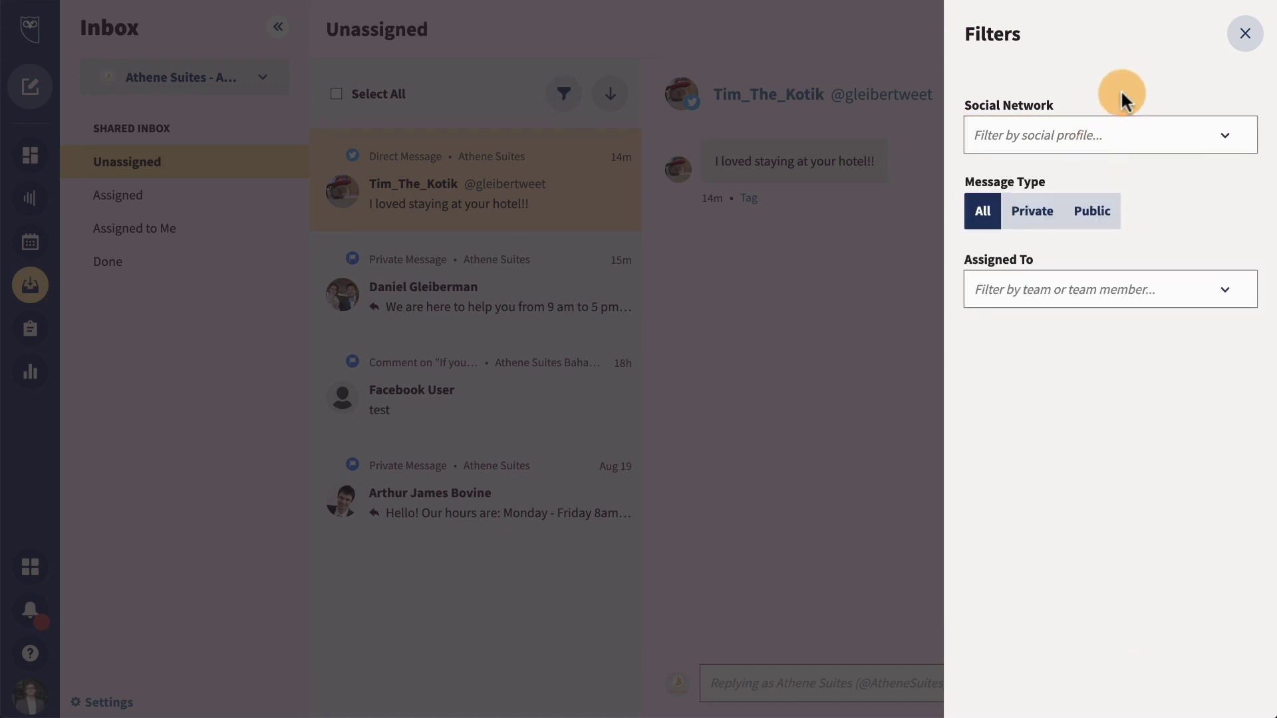
click(1097, 223)
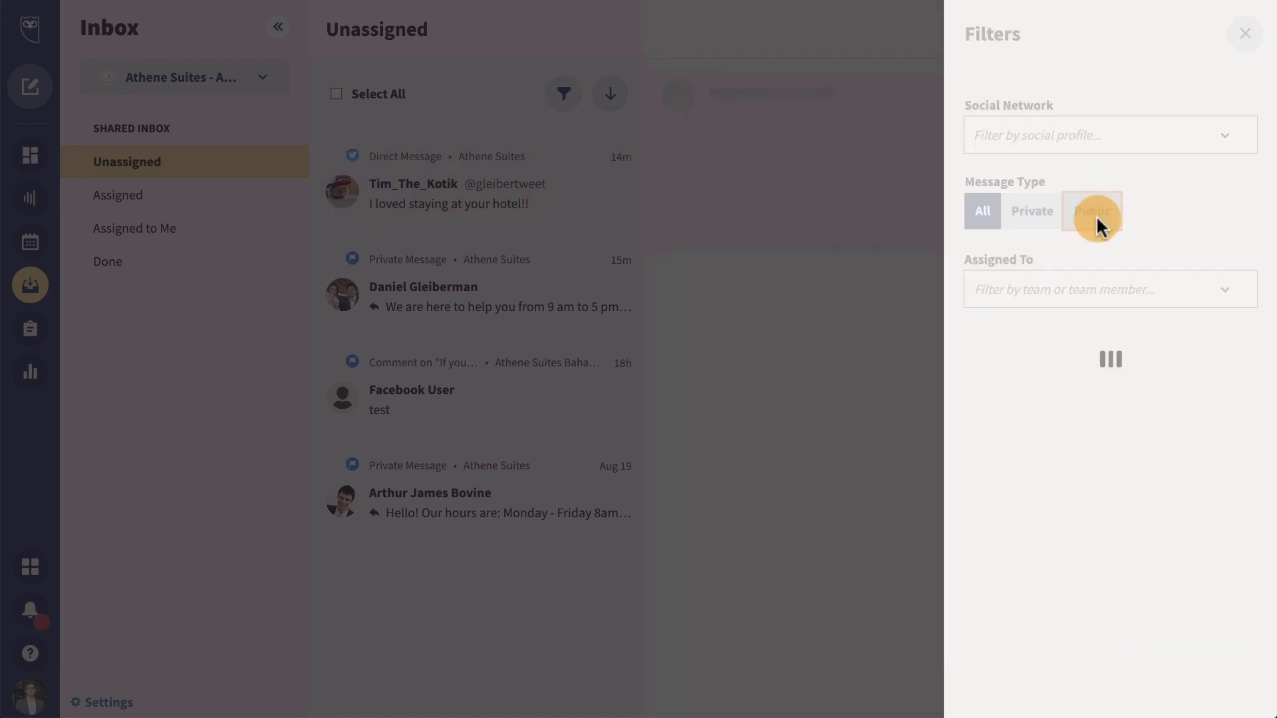
click(1151, 291)
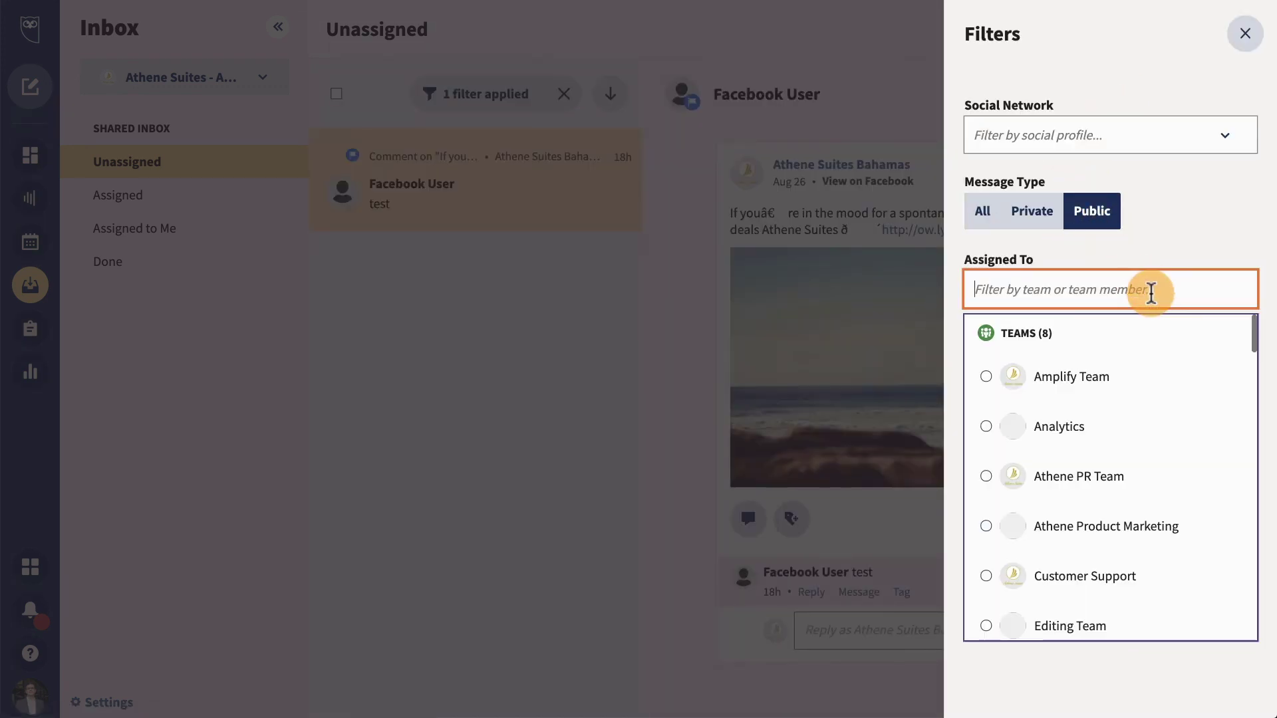
click(1163, 220)
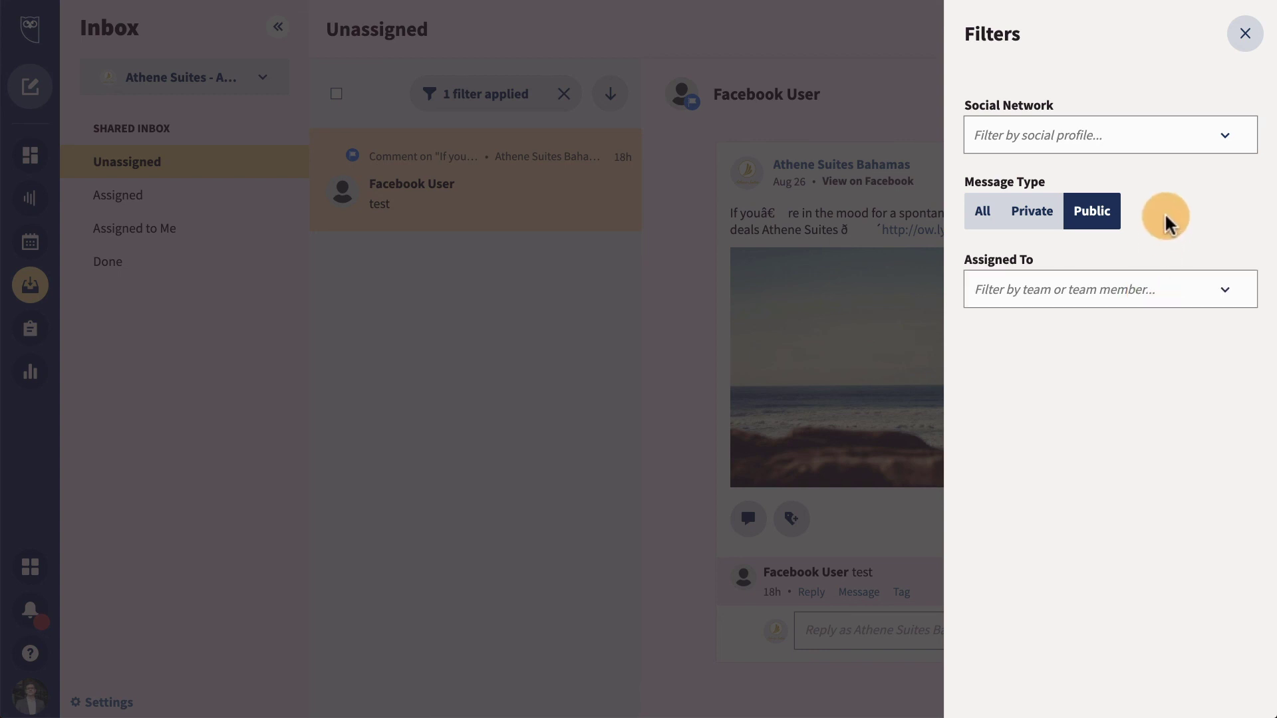
click(1245, 34)
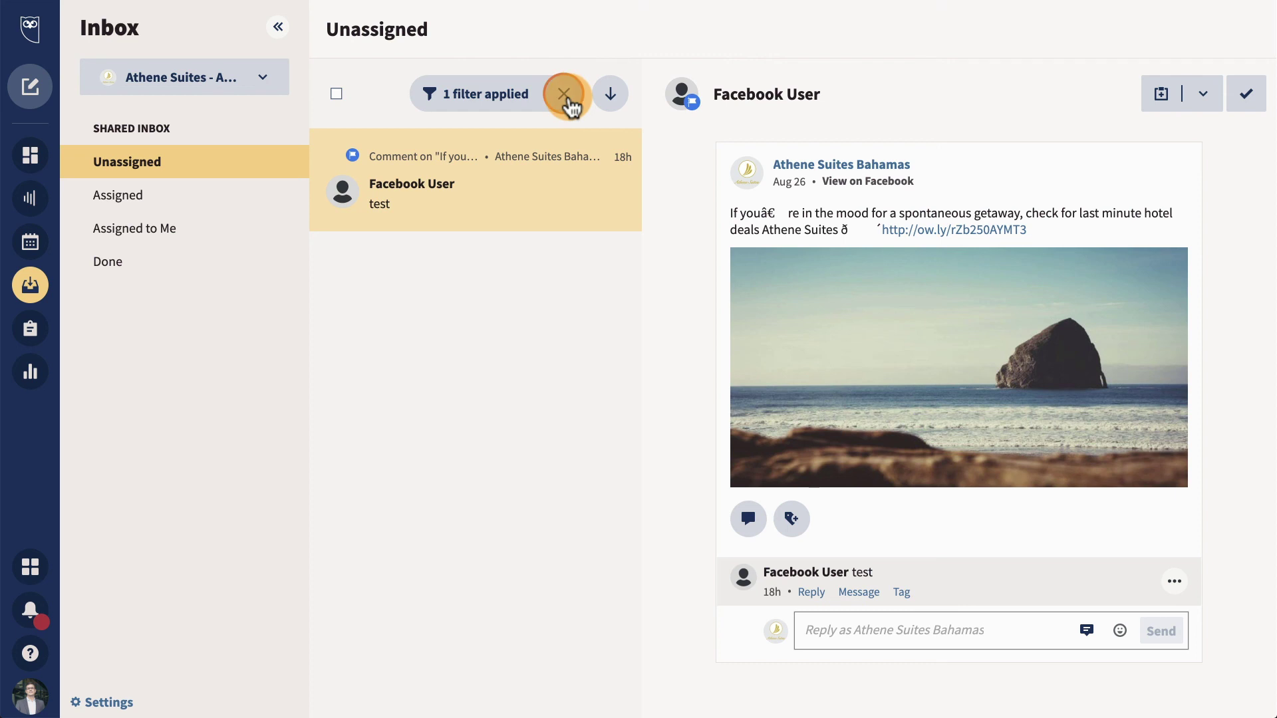
click(564, 95)
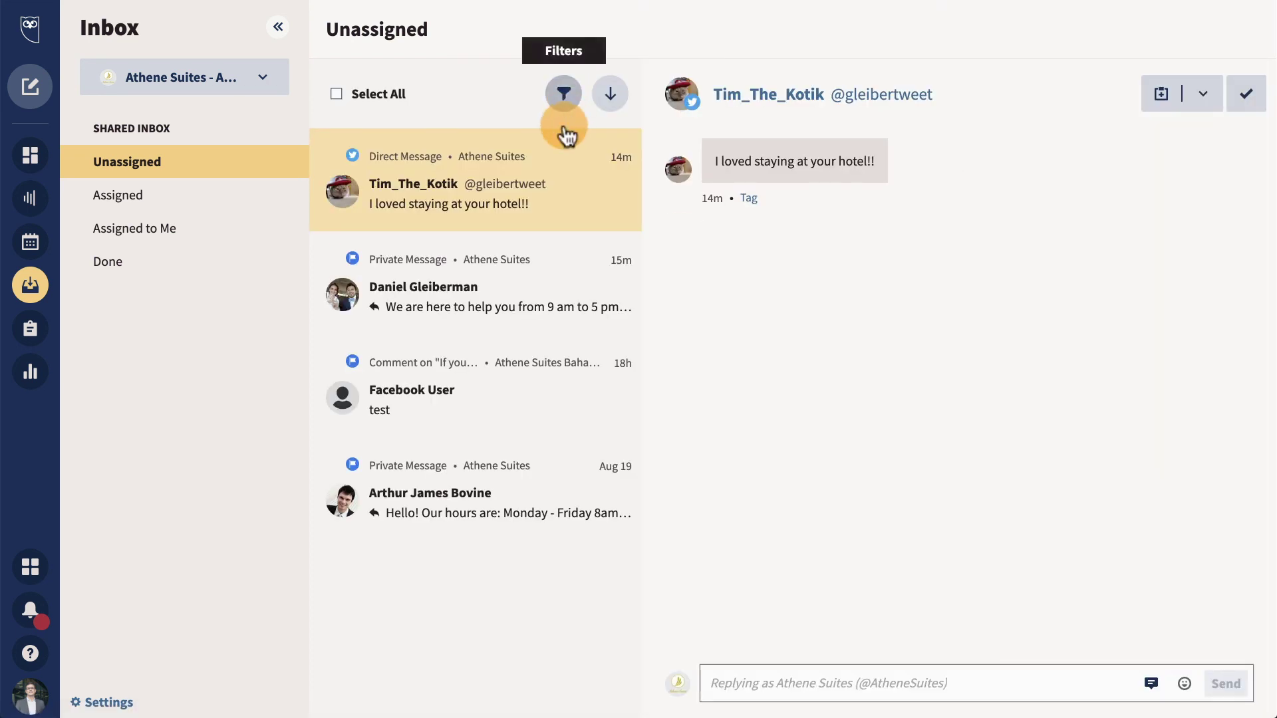
click(560, 187)
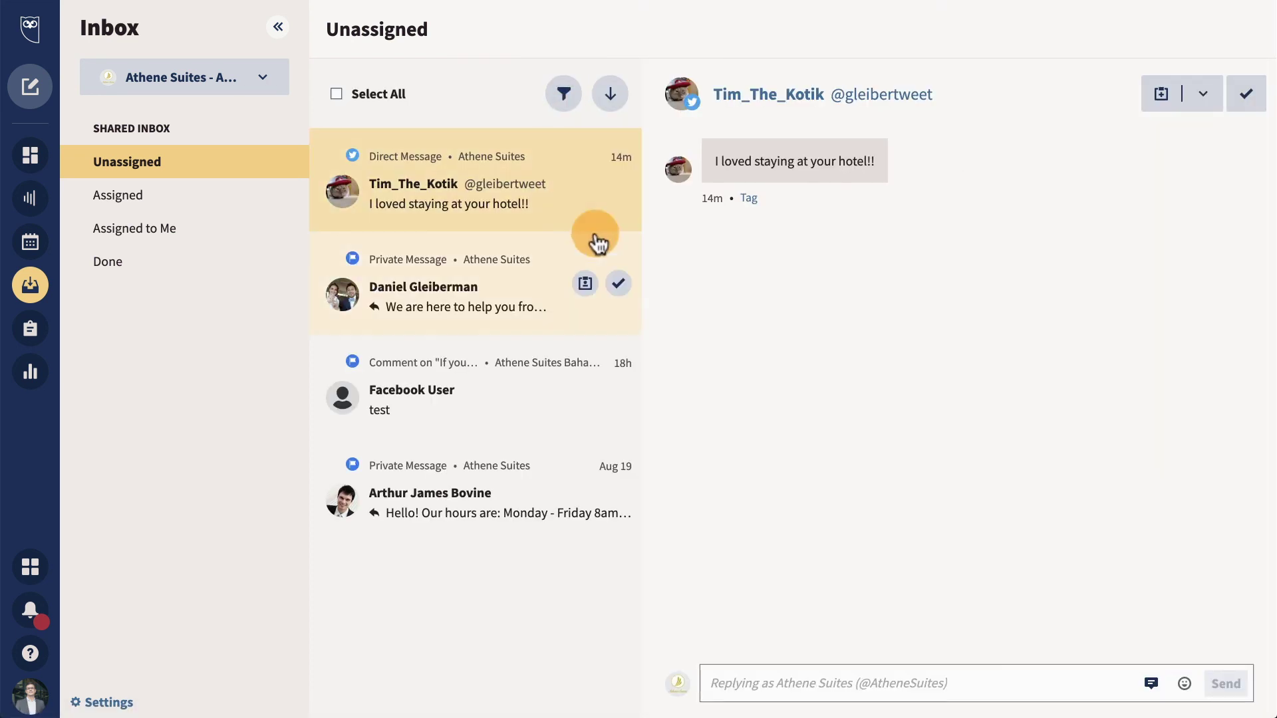
Step: Send the reply "That's great!" to the hotel-praise direct message
click(856, 685)
text(That's great!)
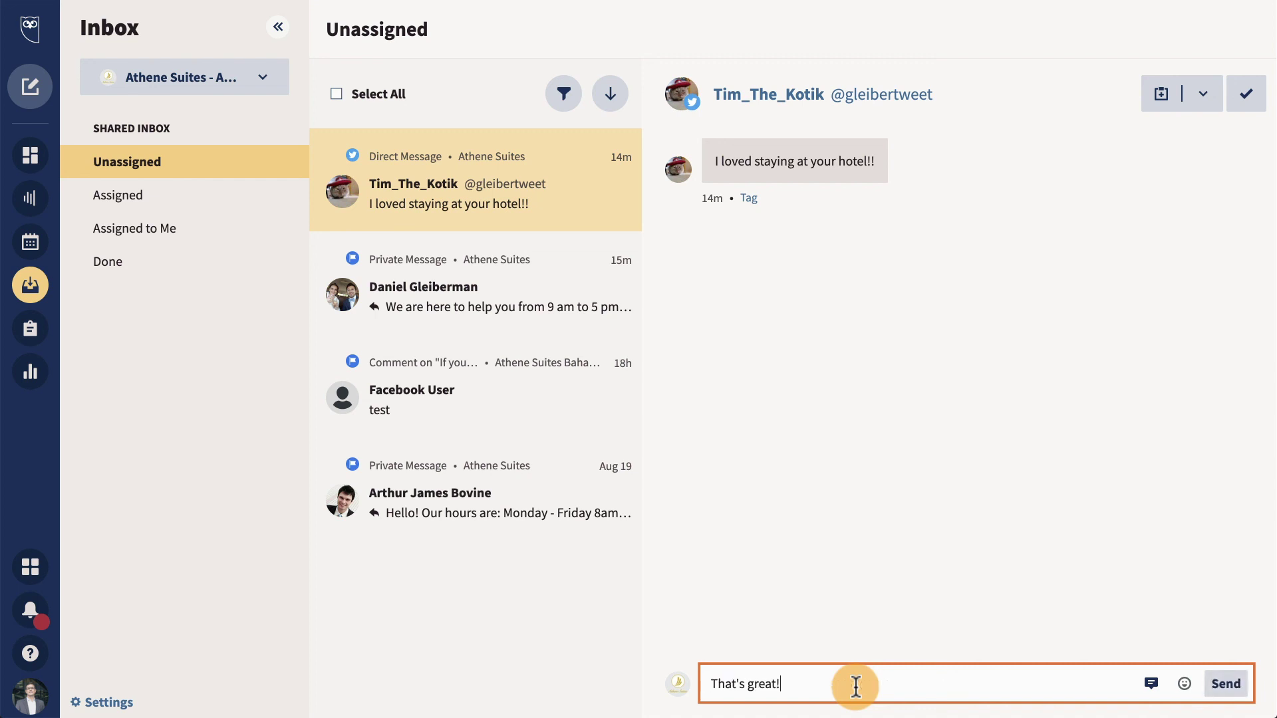
click(1223, 685)
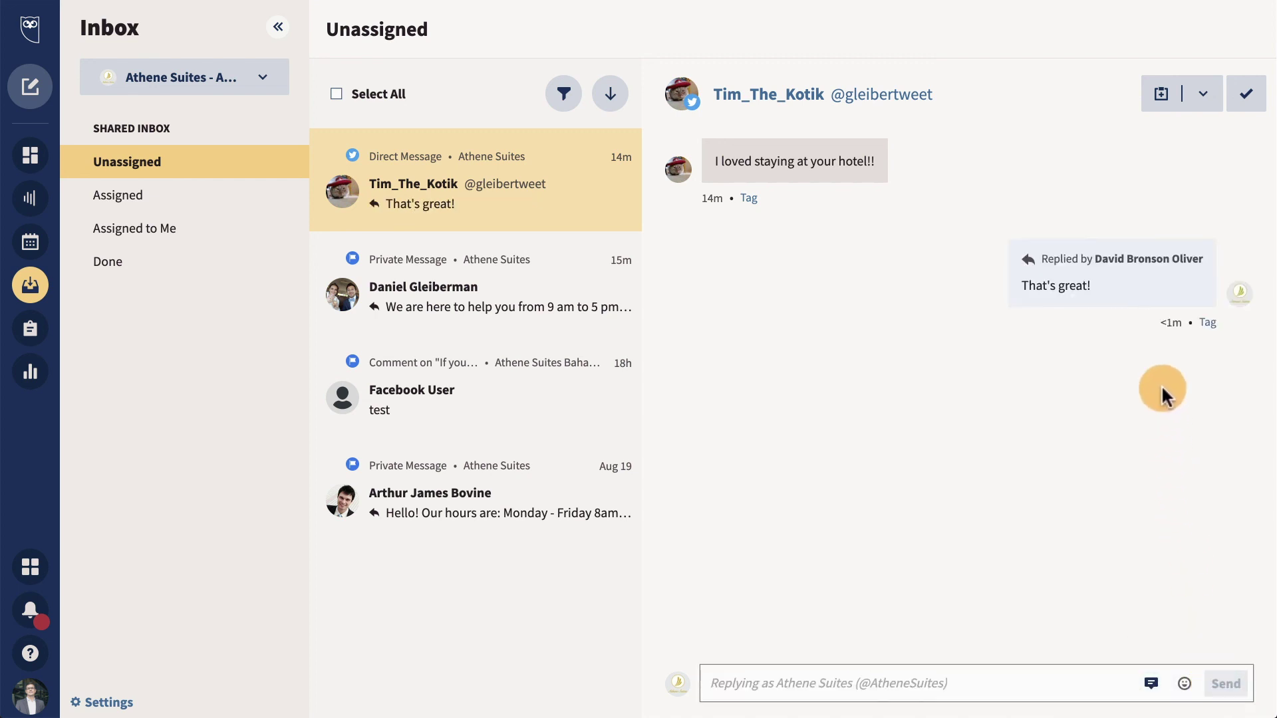
Step: Look over the tag and assignment options, then mark the conversation done
click(1208, 324)
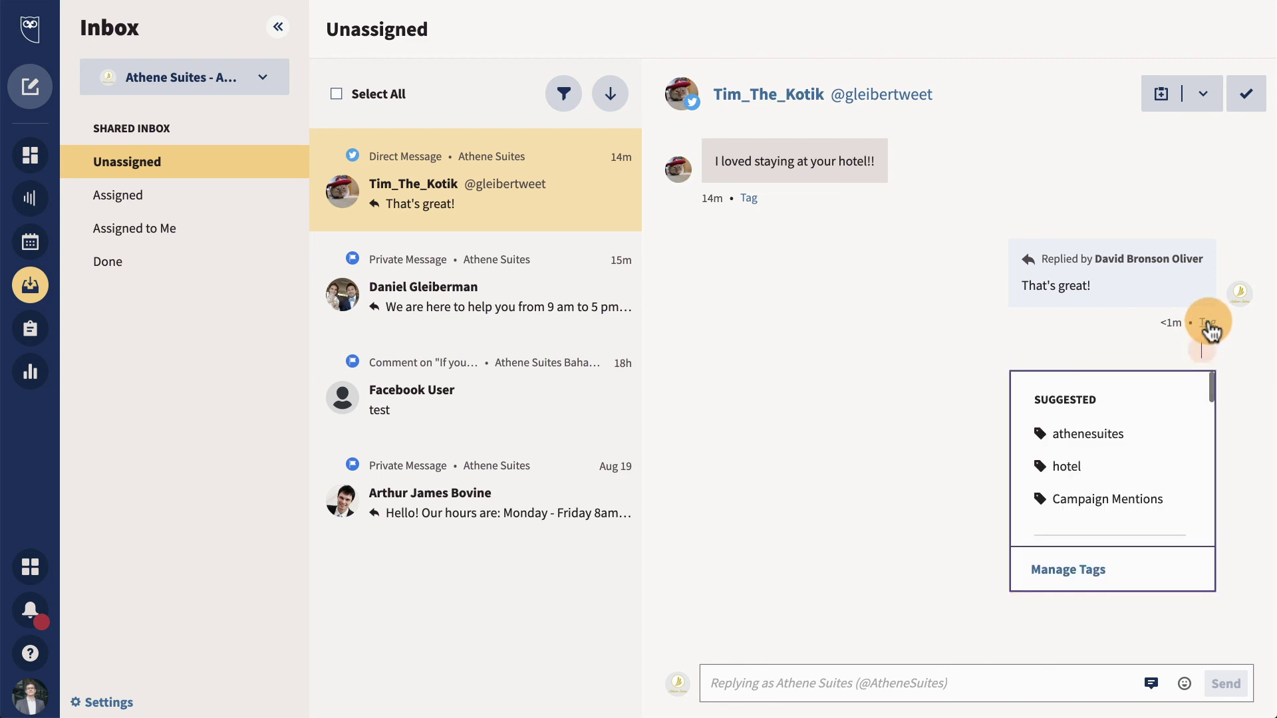
click(1208, 326)
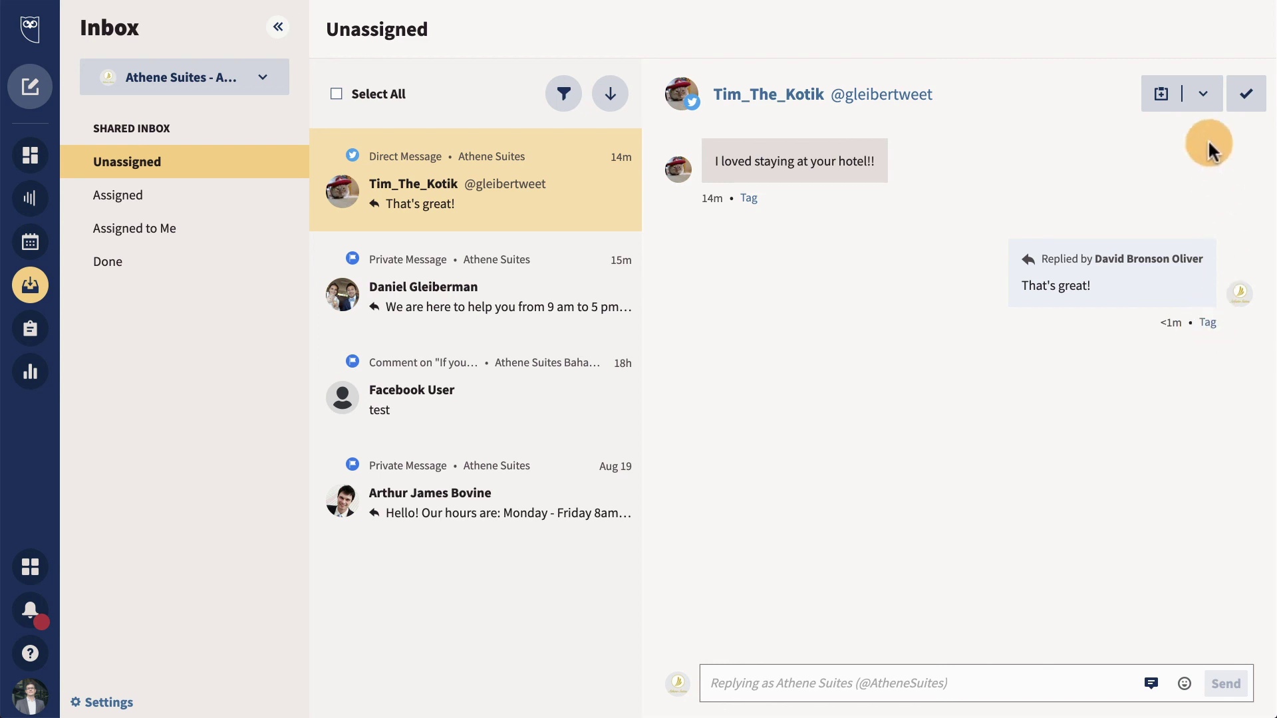
click(1202, 96)
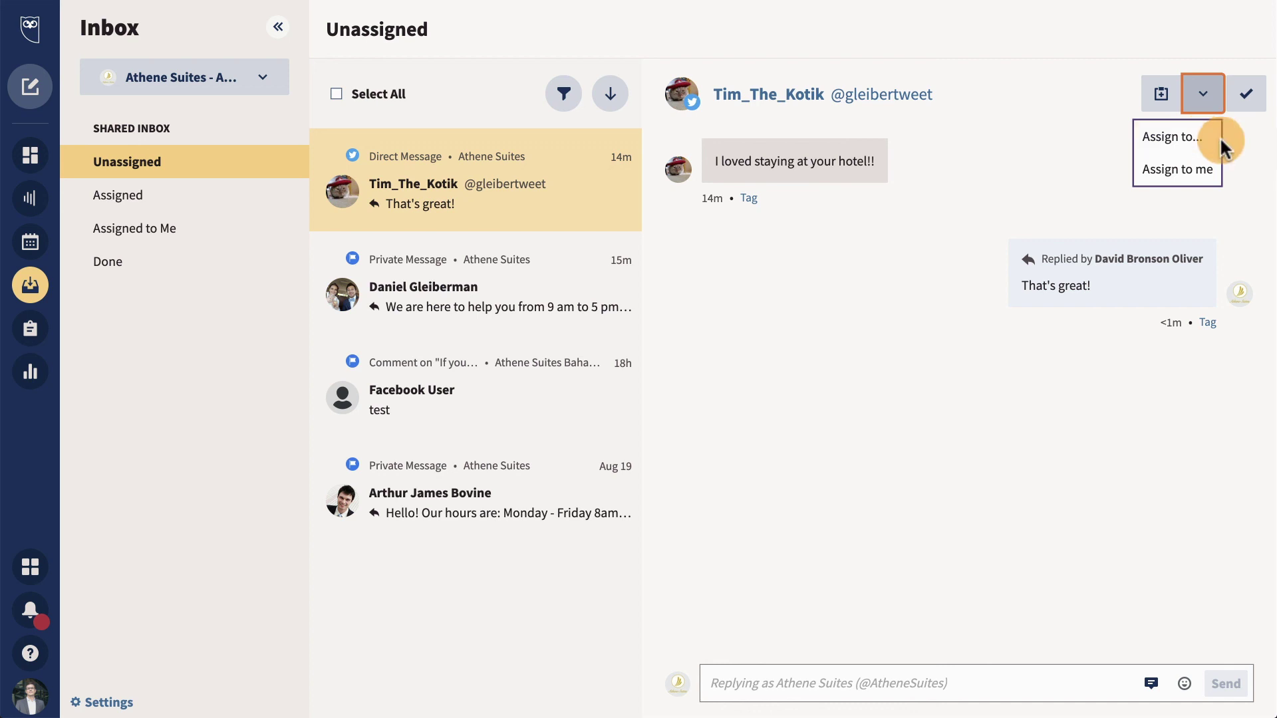
click(1243, 147)
click(1246, 97)
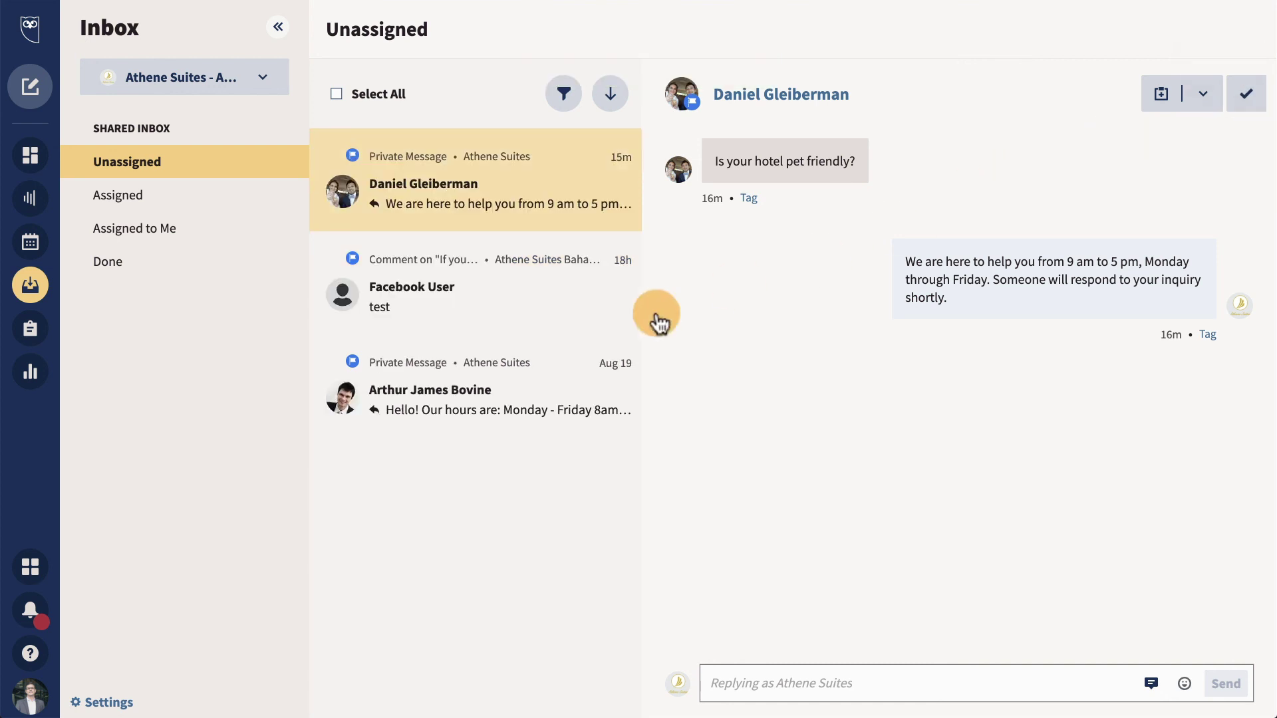
Step: Open the Help & resources panel from the sidebar's question-mark icon
click(33, 652)
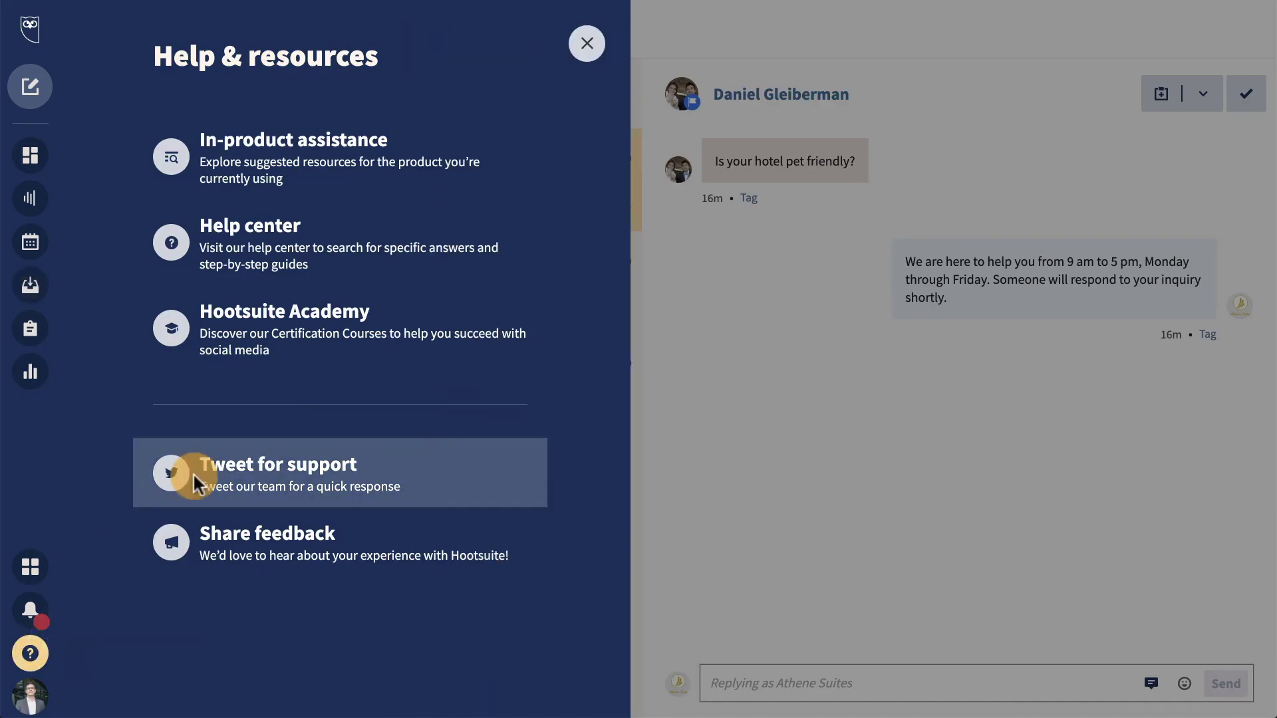